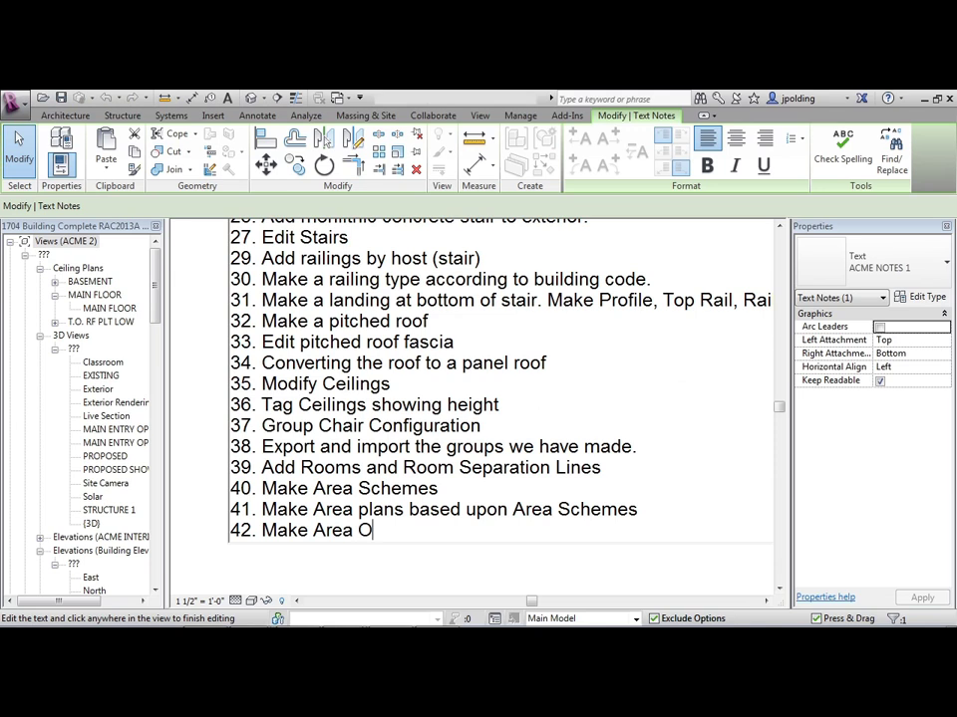
- Finish the '42. Make Area Objects' note and expand Area Plans (Gross Building) to show MAIN FLOOR
{"action": "left_click", "coordinate": [493, 573]}
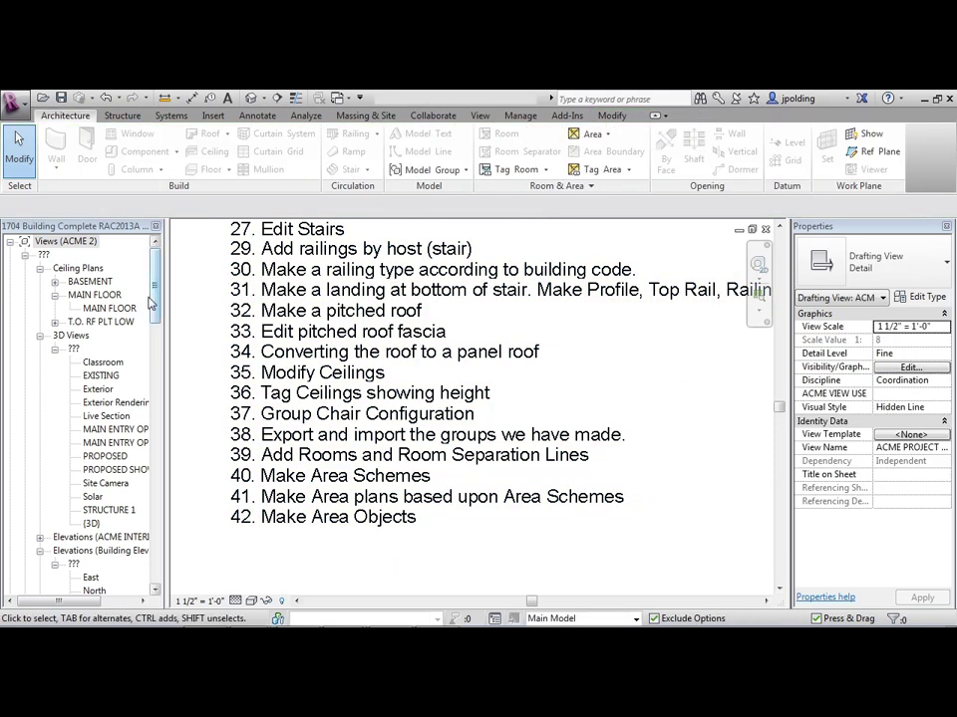
{"action": "left_click_drag", "start_coordinate": [150, 304], "coordinate": [156, 383]}
{"action": "left_click", "coordinate": [83, 356]}
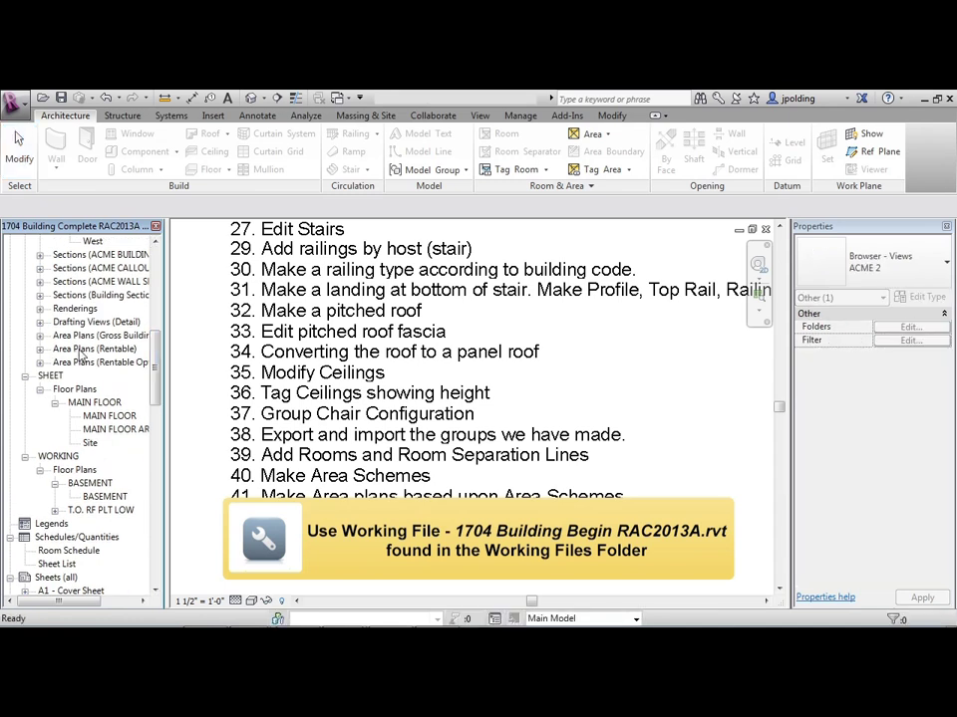
{"action": "left_click", "coordinate": [77, 337]}
{"action": "double_click", "coordinate": [60, 339]}
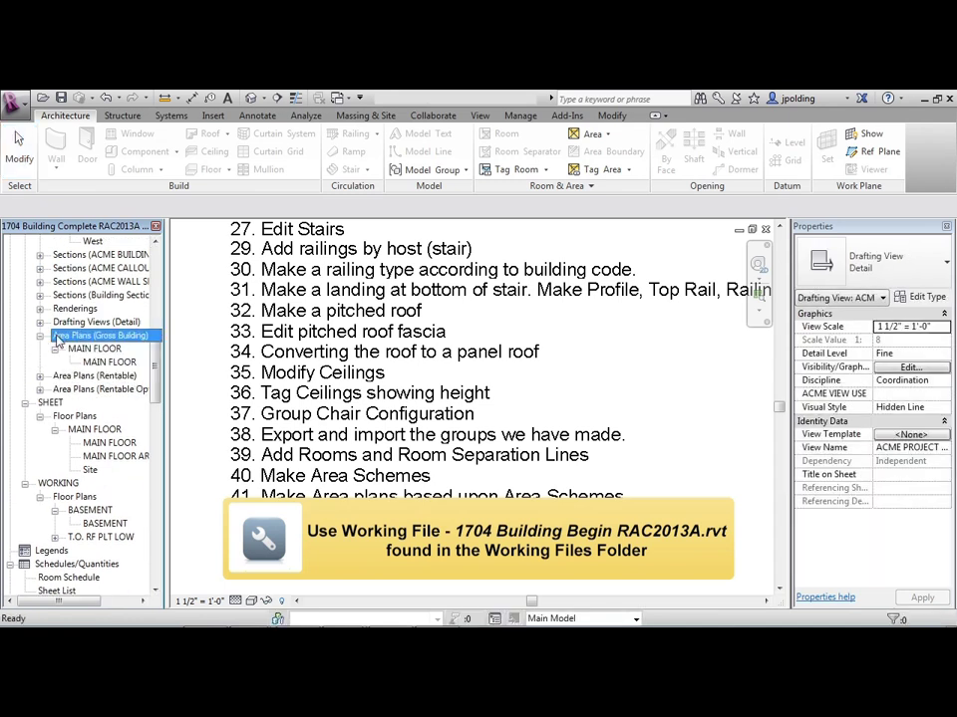
- Open the Gross Building MAIN FLOOR area plan and hide its linked Site and Structure models
{"action": "double_click", "coordinate": [104, 362]}
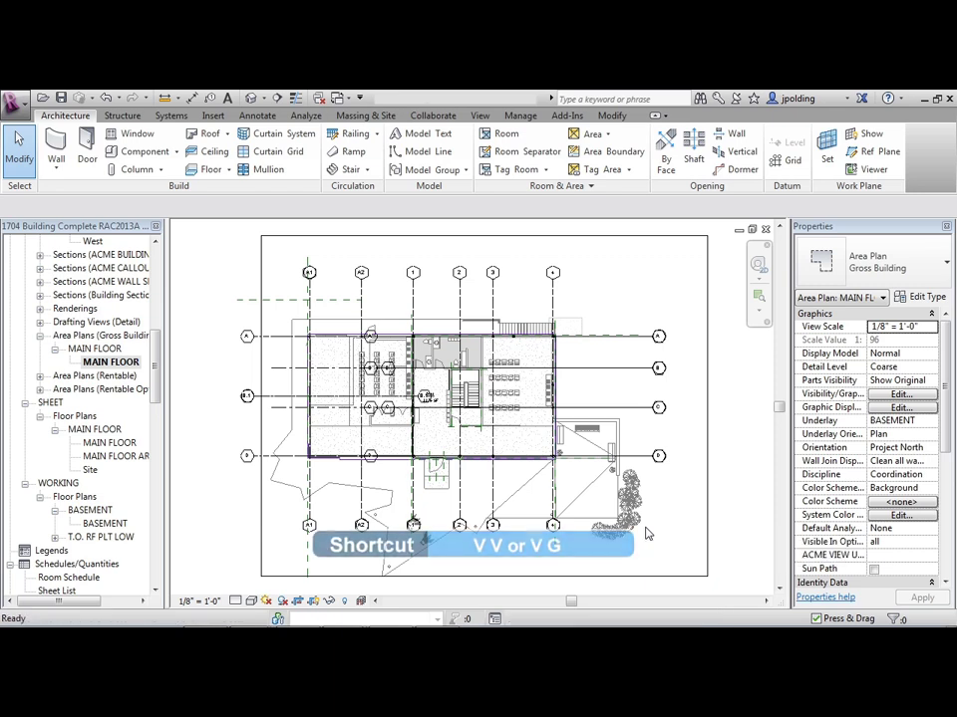
{"action": "key", "text": "v"}
{"action": "key", "text": "v"}
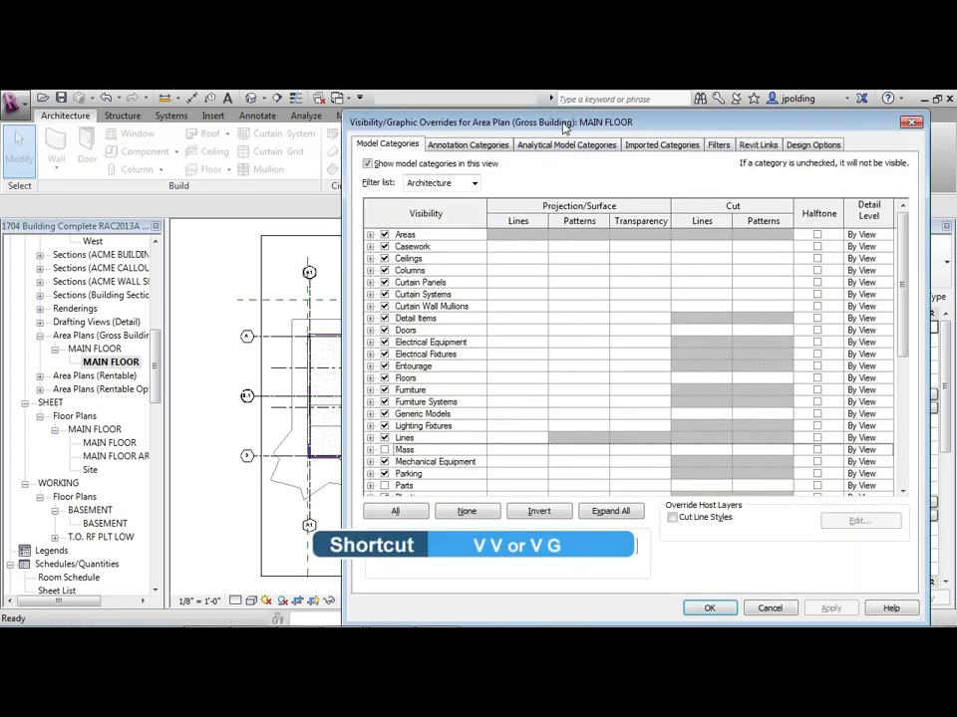
{"action": "left_click_drag", "start_coordinate": [565, 128], "coordinate": [514, 115]}
{"action": "left_click", "coordinate": [704, 132]}
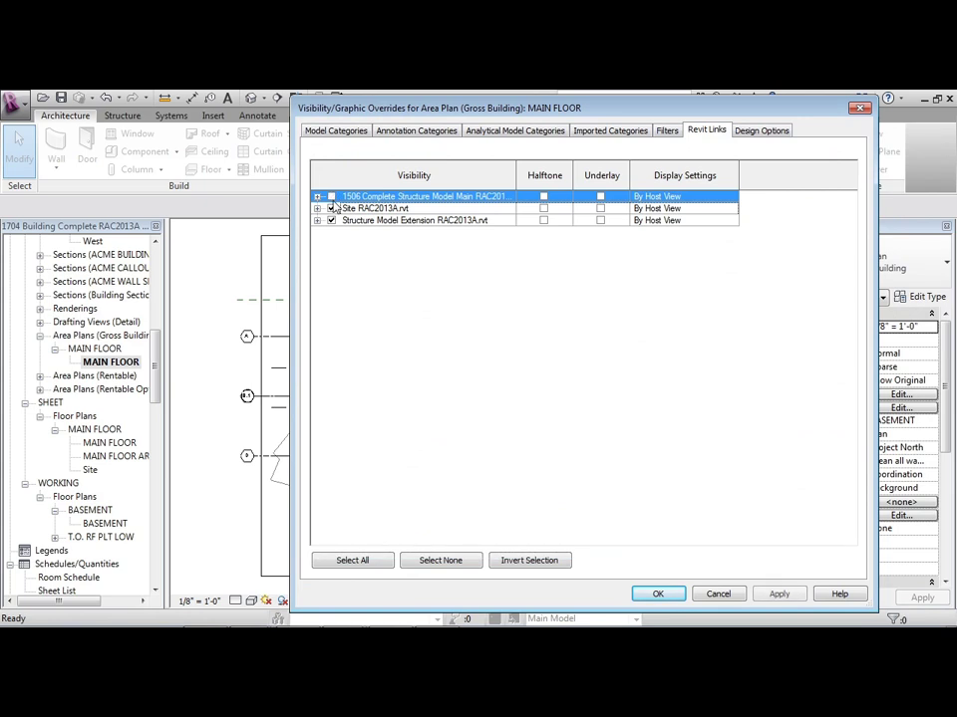
{"action": "left_click", "coordinate": [332, 209]}
{"action": "left_click", "coordinate": [331, 220]}
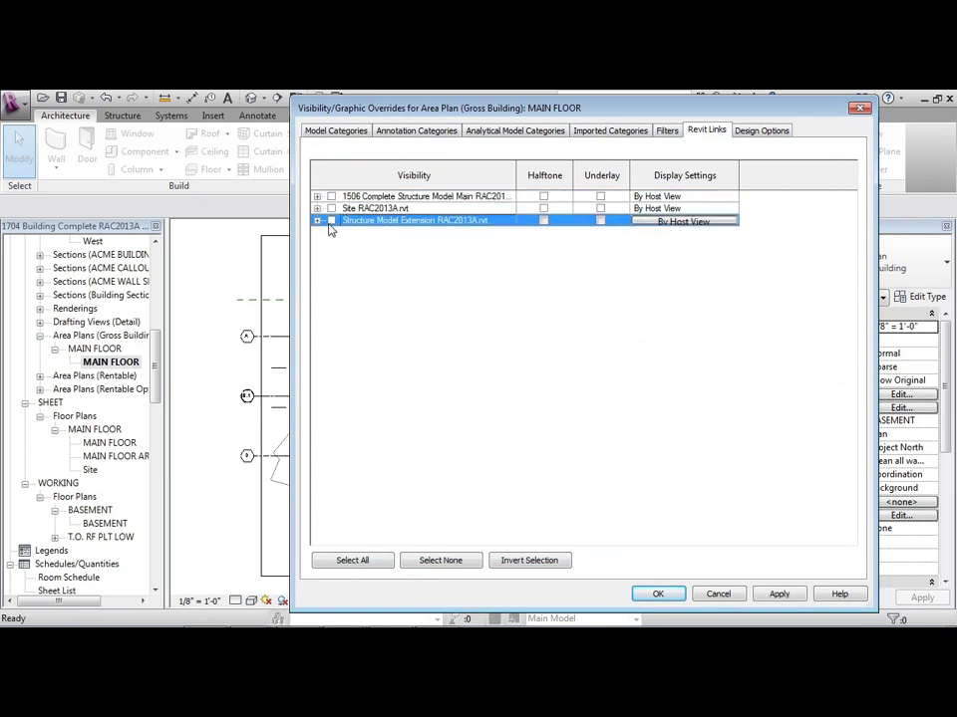
{"action": "left_click", "coordinate": [662, 595]}
- Hide the Grids annotation category in this view's visibility settings
{"action": "key", "text": "g"}
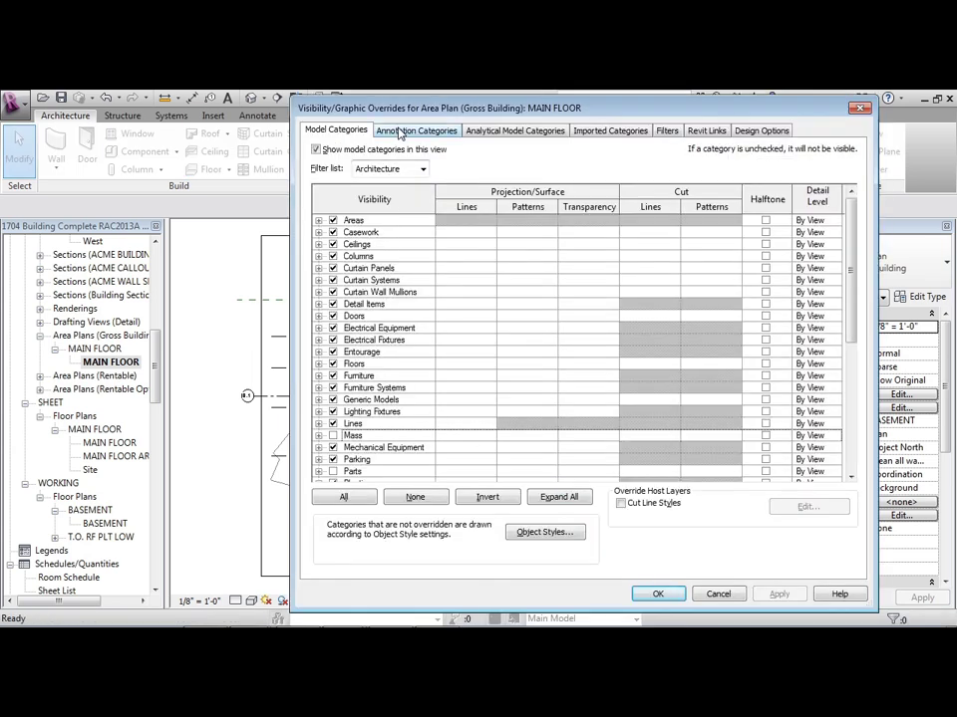
{"action": "left_click", "coordinate": [400, 133]}
{"action": "left_click", "coordinate": [379, 293]}
{"action": "key", "text": "g"}
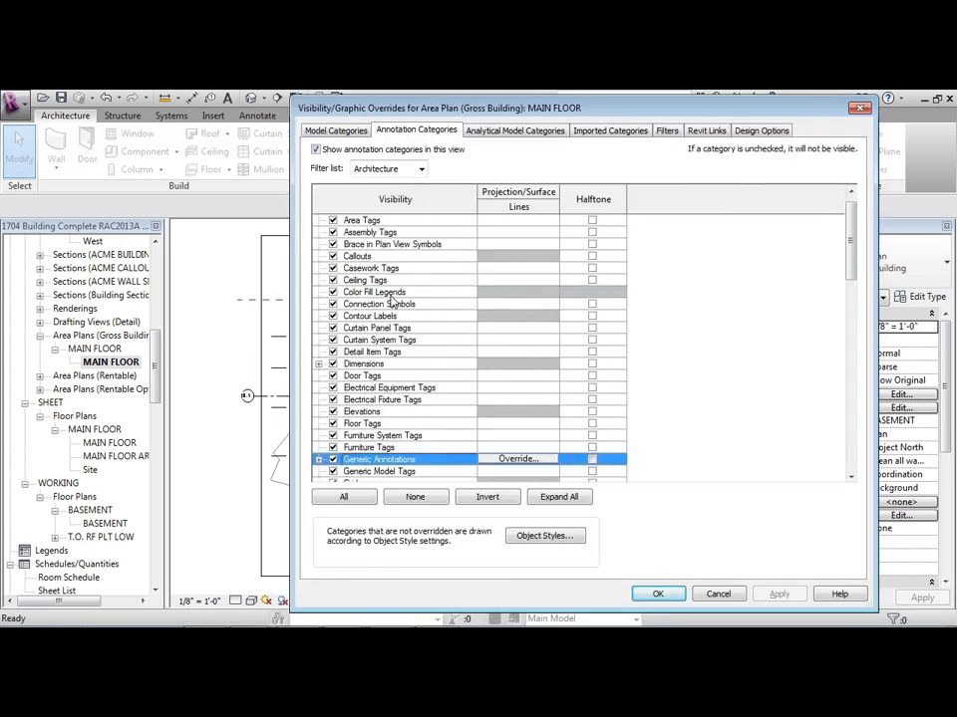
{"action": "scroll", "coordinate": [389, 359], "scroll_direction": "down", "scroll_amount": 2}
{"action": "left_click", "coordinate": [333, 436]}
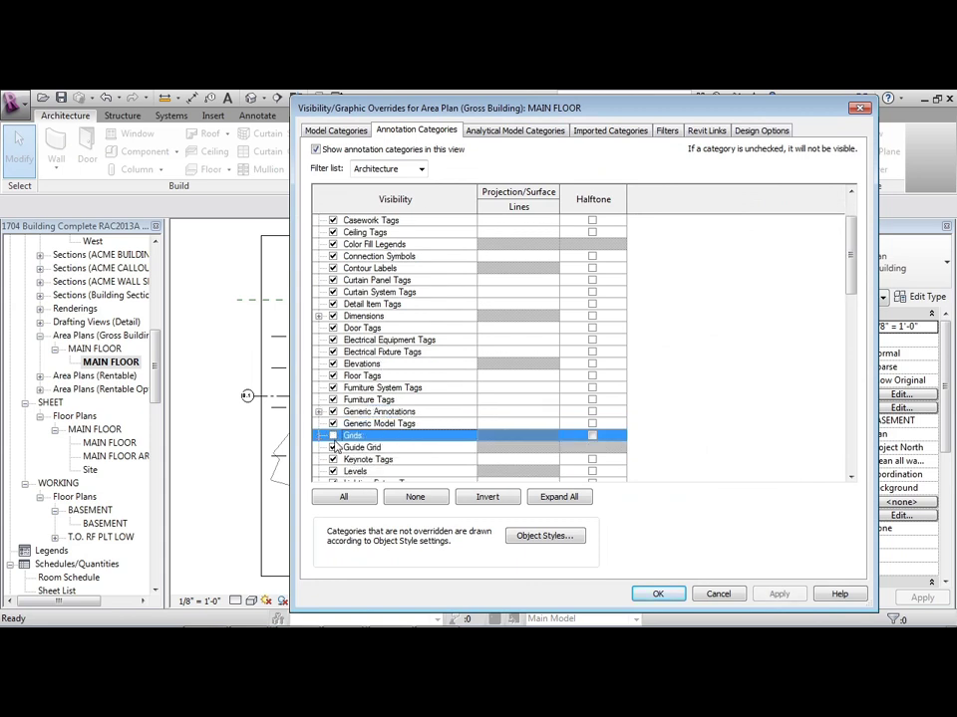
{"action": "left_click", "coordinate": [669, 595]}
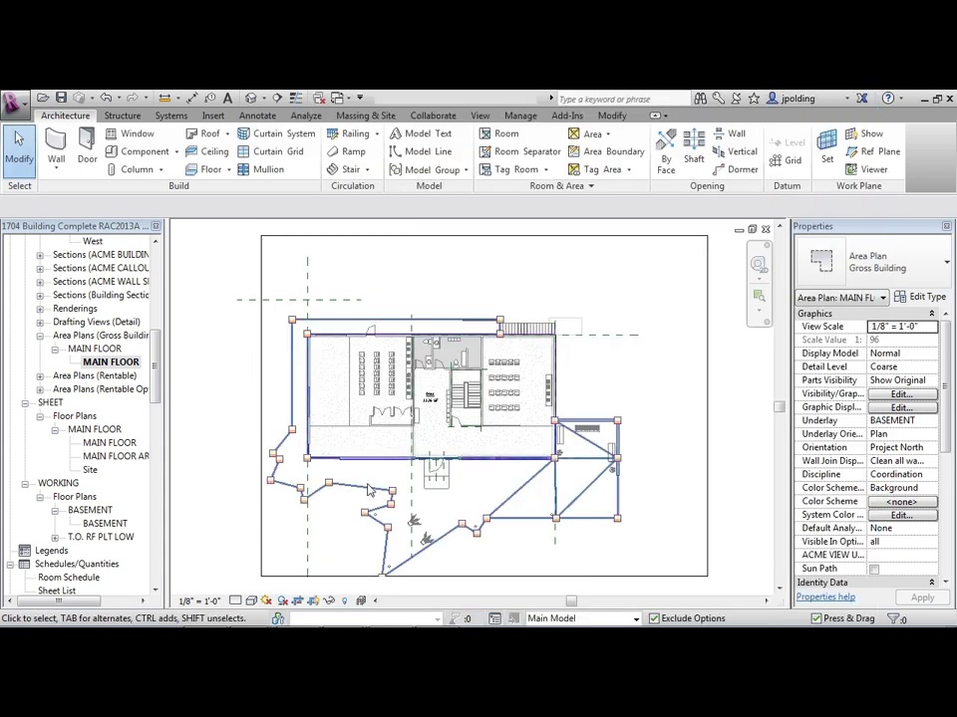
- Zoom in to check the 3326 SF area tag, then expand Area Plans (Rentable)
{"action": "scroll", "coordinate": [320, 472], "scroll_direction": "up", "scroll_amount": 1}
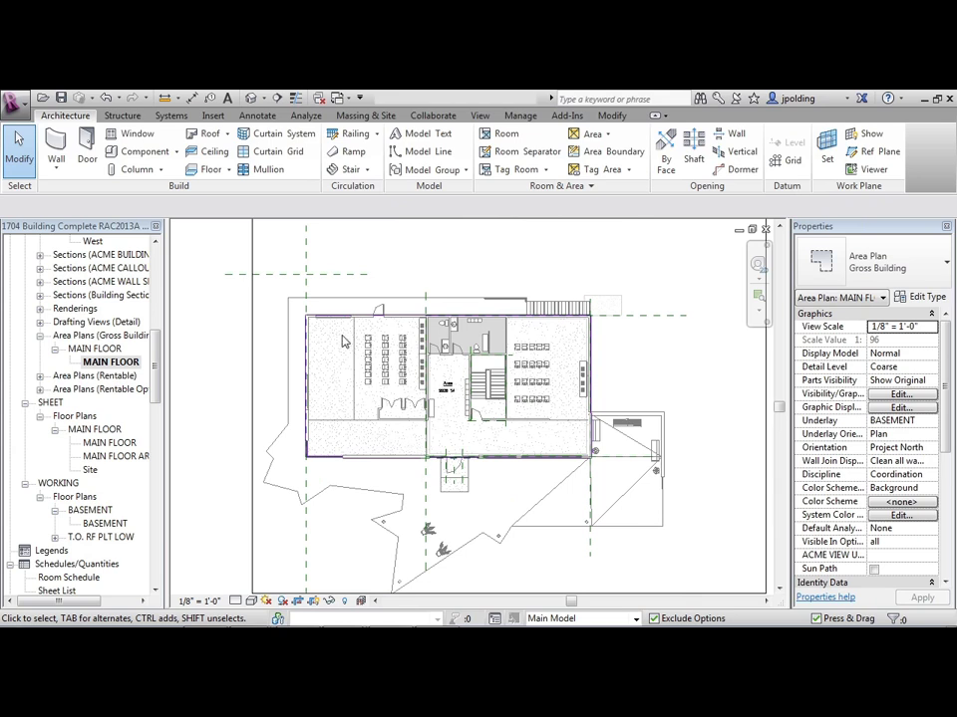
{"action": "scroll", "coordinate": [342, 342], "scroll_direction": "up", "scroll_amount": 2}
{"action": "middle_click_drag", "start_coordinate": [684, 355], "coordinate": [592, 342]}
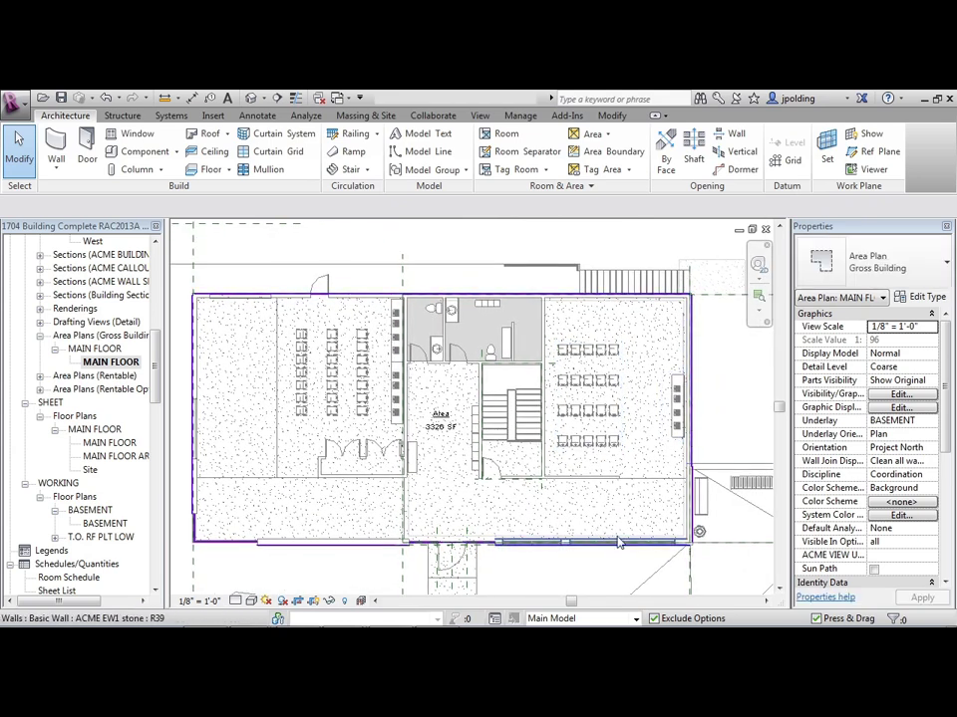
{"action": "scroll", "coordinate": [421, 443], "scroll_direction": "up", "scroll_amount": 2}
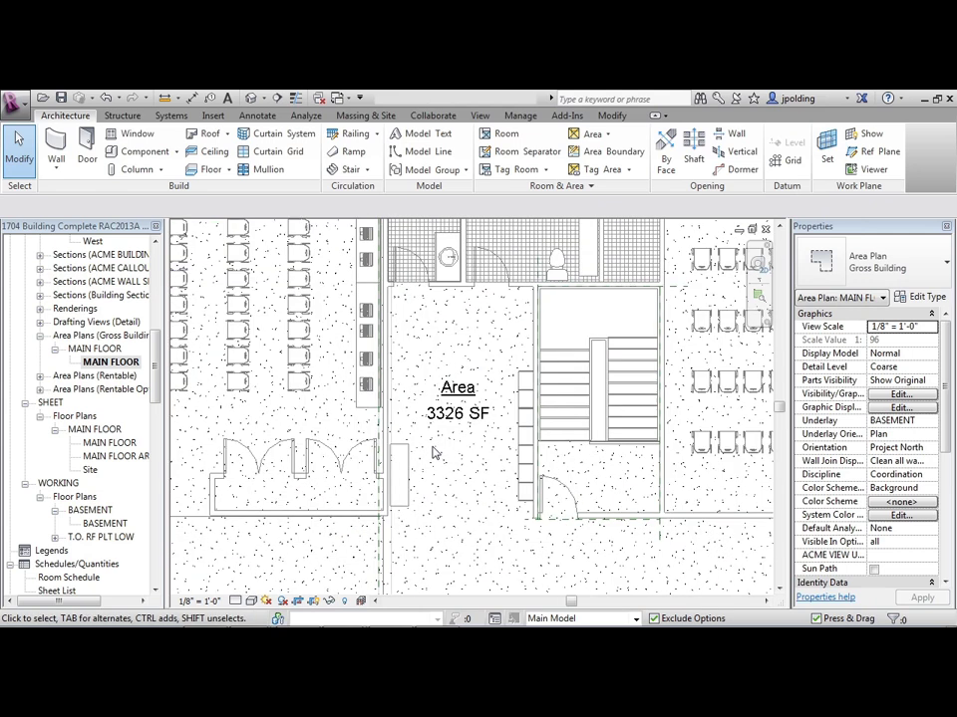
{"action": "scroll", "coordinate": [479, 439], "scroll_direction": "down", "scroll_amount": 3}
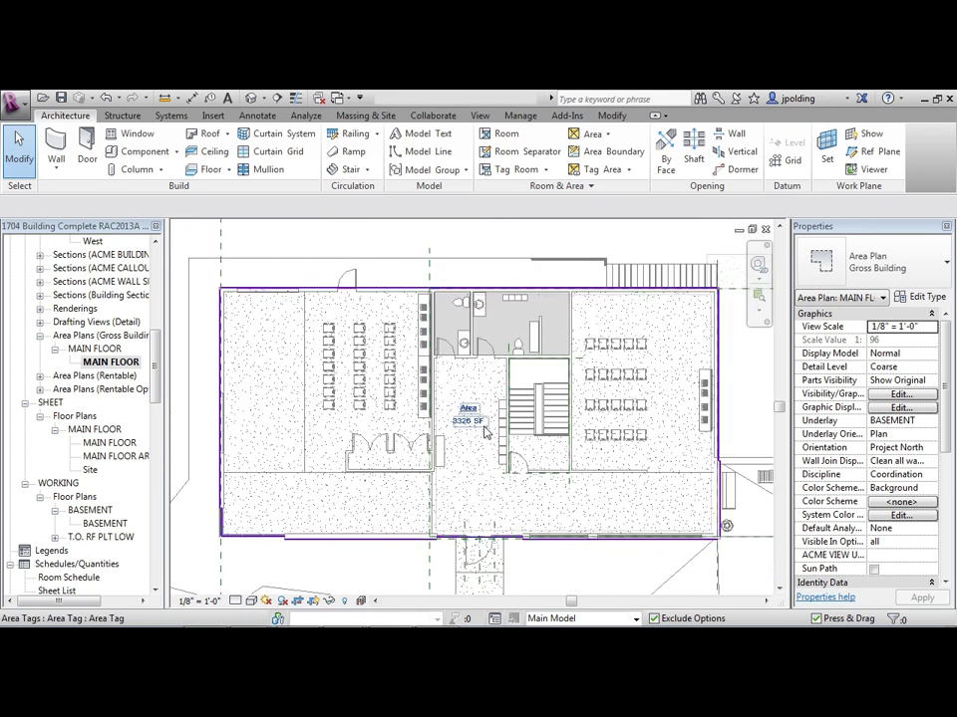
{"action": "left_click", "coordinate": [40, 375]}
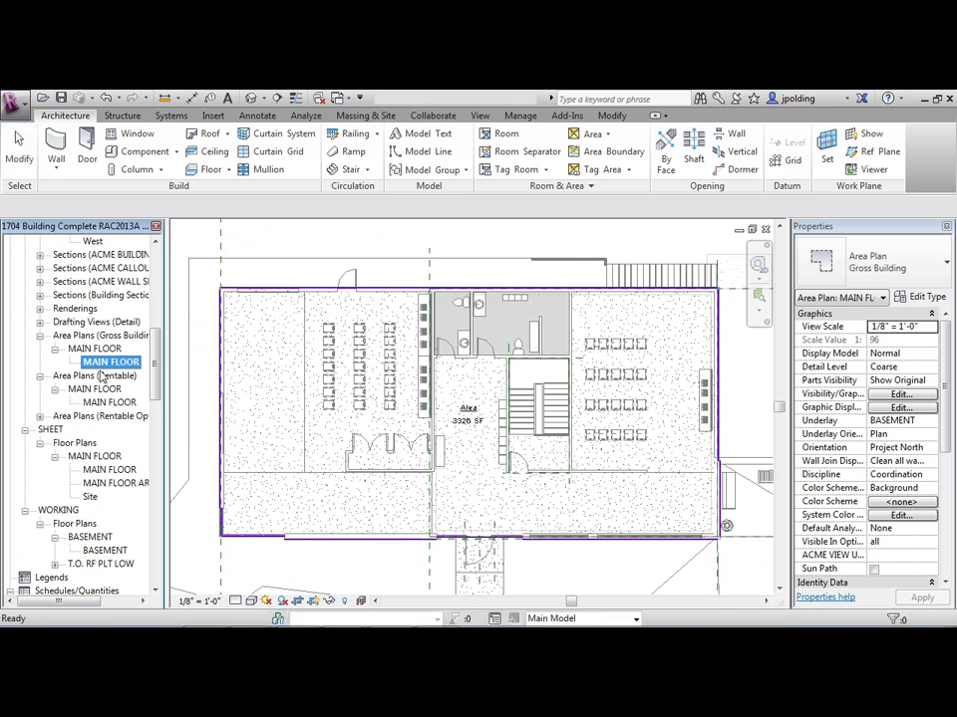
- Open the Rentable MAIN FLOOR area plan and zoom out to see the whole site
{"action": "left_click", "coordinate": [85, 377]}
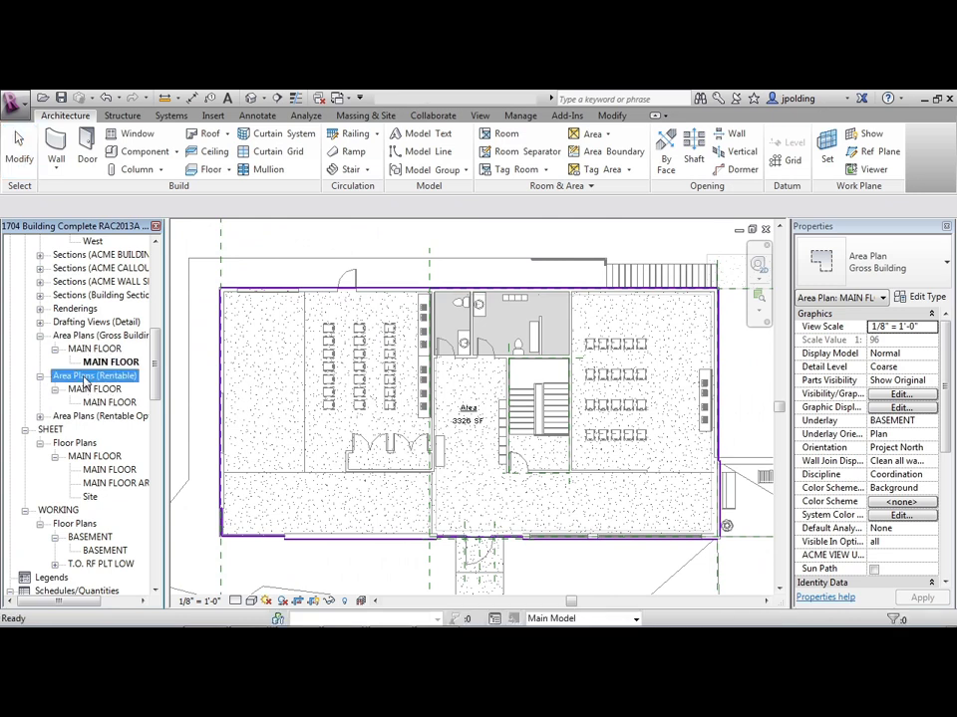
{"action": "double_click", "coordinate": [106, 403]}
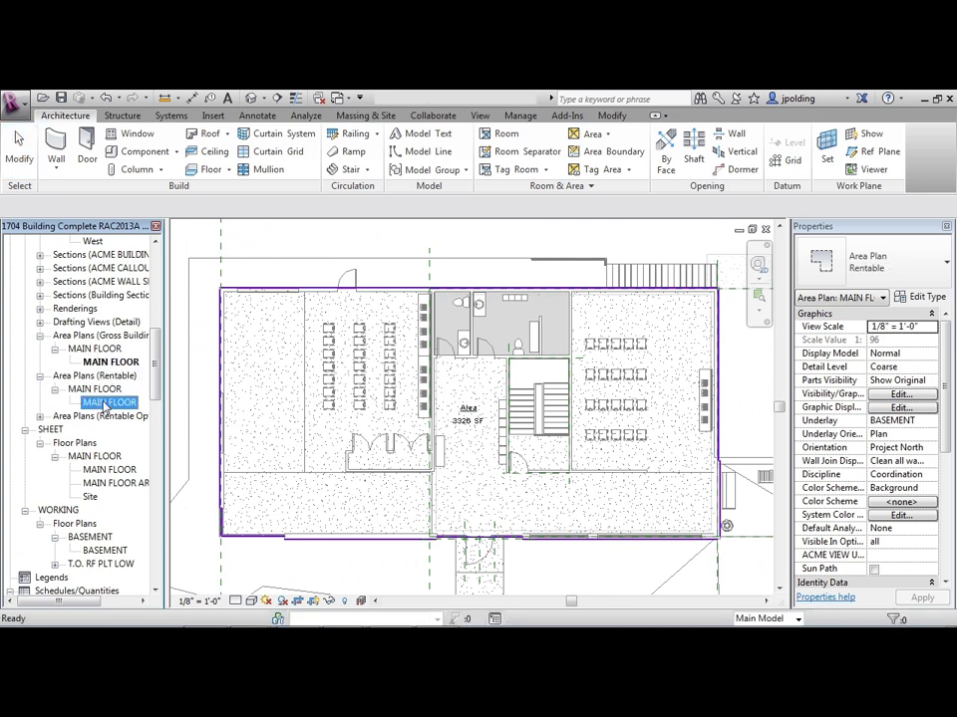
{"action": "scroll", "coordinate": [356, 418], "scroll_direction": "down", "scroll_amount": 4}
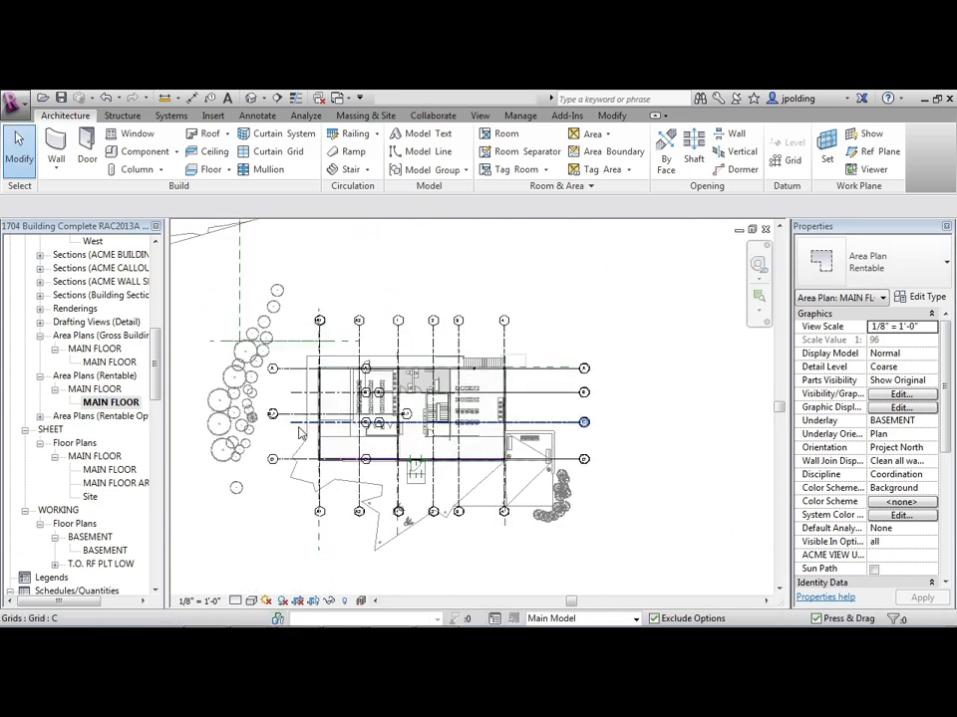
{"action": "scroll", "coordinate": [390, 413], "scroll_direction": "down", "scroll_amount": 4}
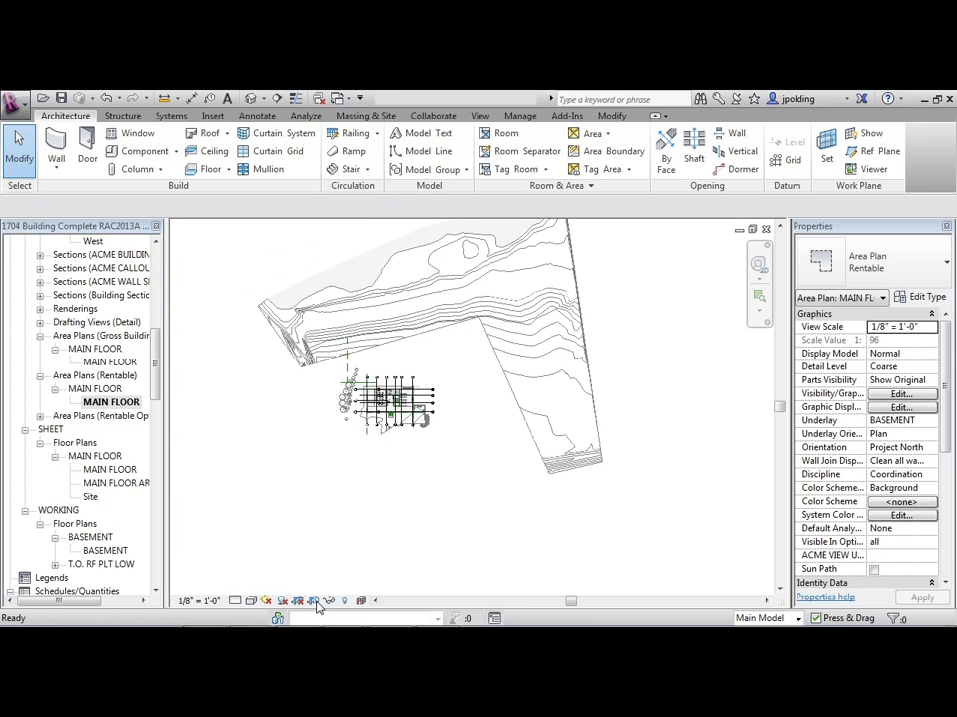
- Drag the crop region's right and left edges in tight around the building
{"action": "left_click", "coordinate": [431, 503]}
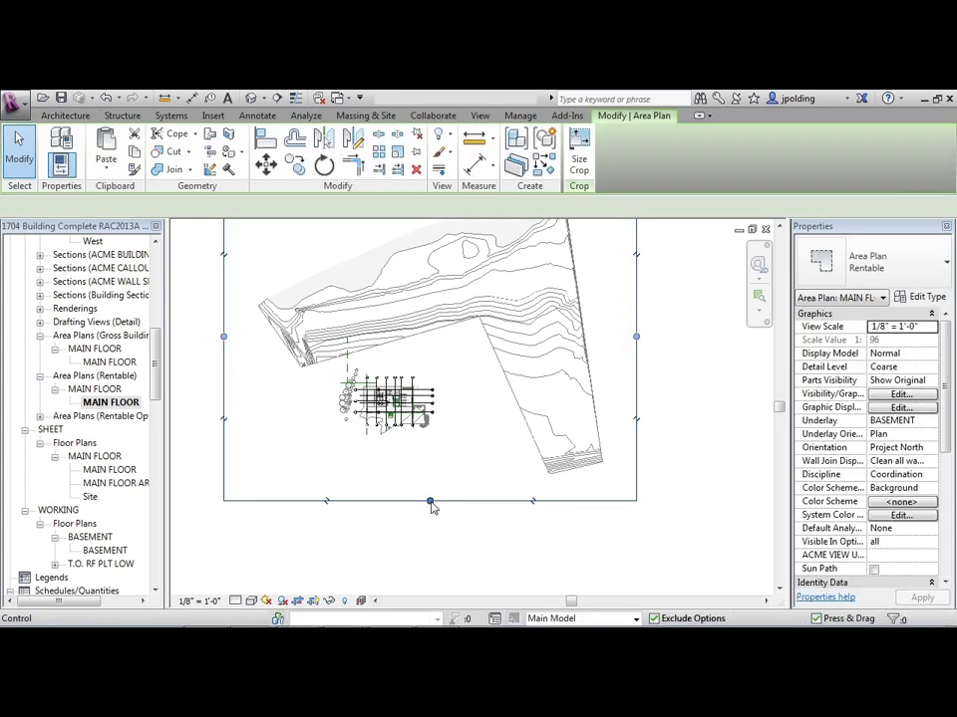
{"action": "left_click_drag", "start_coordinate": [643, 297], "coordinate": [424, 314]}
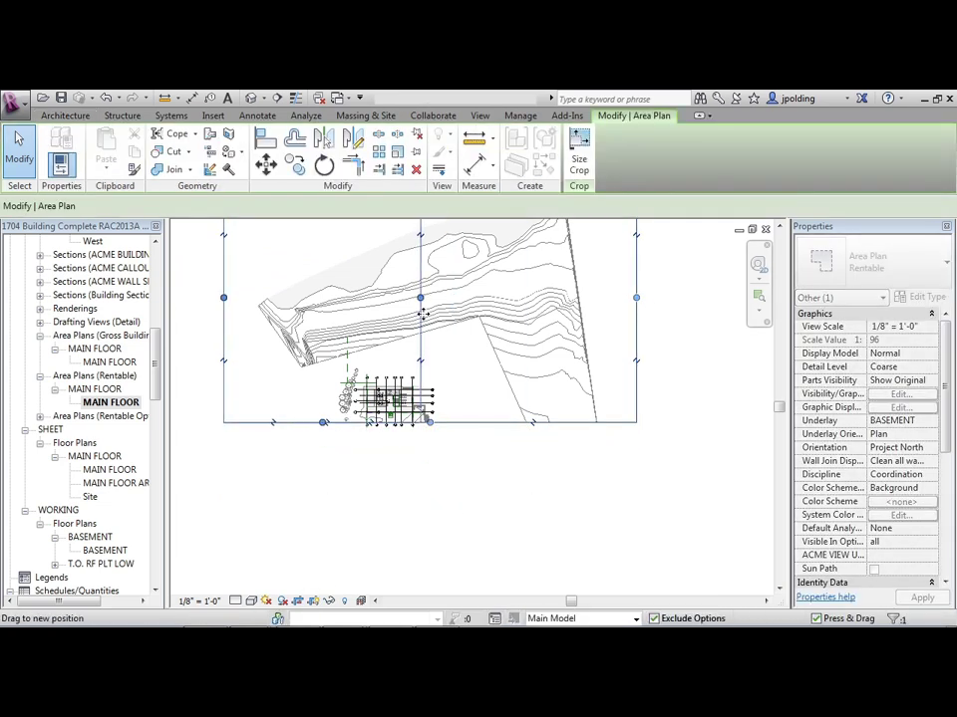
{"action": "left_click_drag", "start_coordinate": [227, 302], "coordinate": [355, 300]}
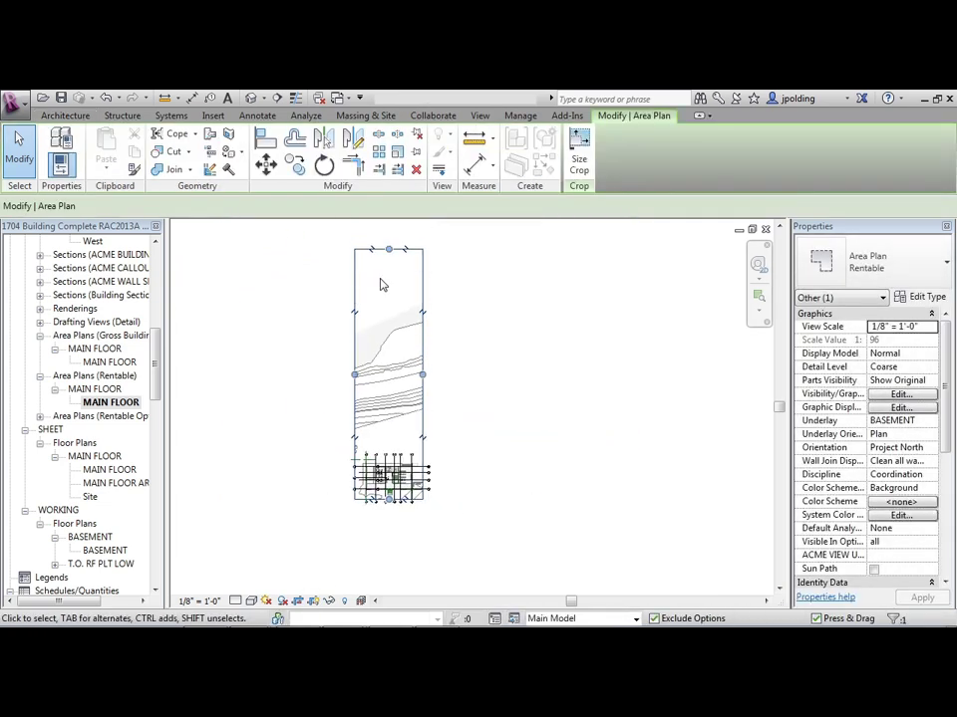
{"action": "scroll", "coordinate": [381, 481], "scroll_direction": "up", "scroll_amount": 8}
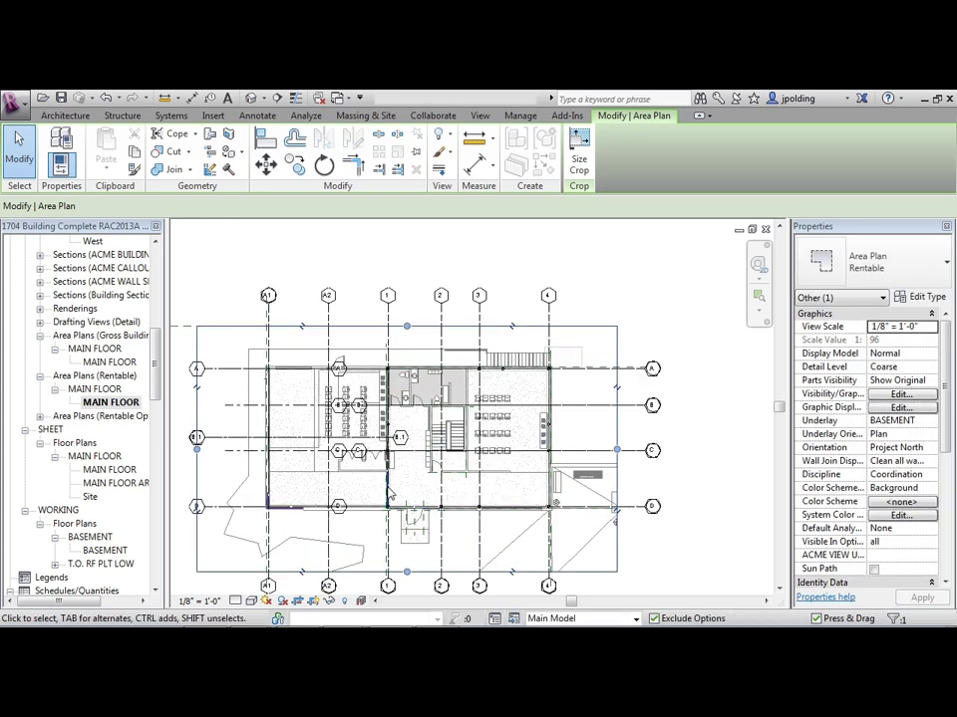
{"action": "left_click", "coordinate": [495, 577]}
- Hide the linked Site and Structure models and the Grids category in the Rentable MAIN FLOOR visibility settings
{"action": "key", "text": "v"}
{"action": "key", "text": "g"}
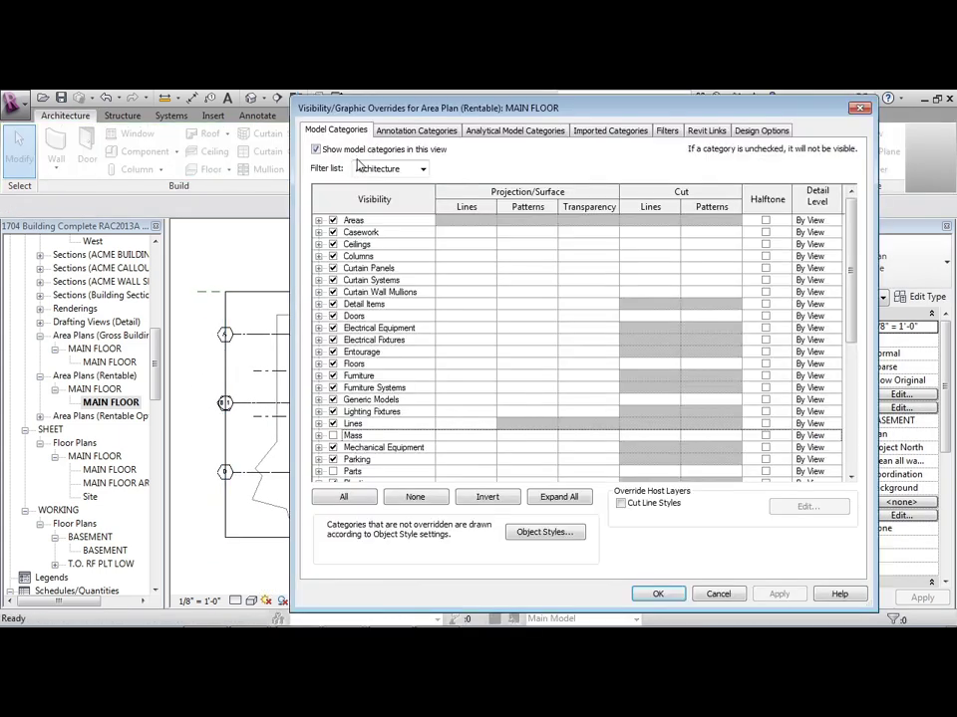
{"action": "left_click", "coordinate": [706, 131]}
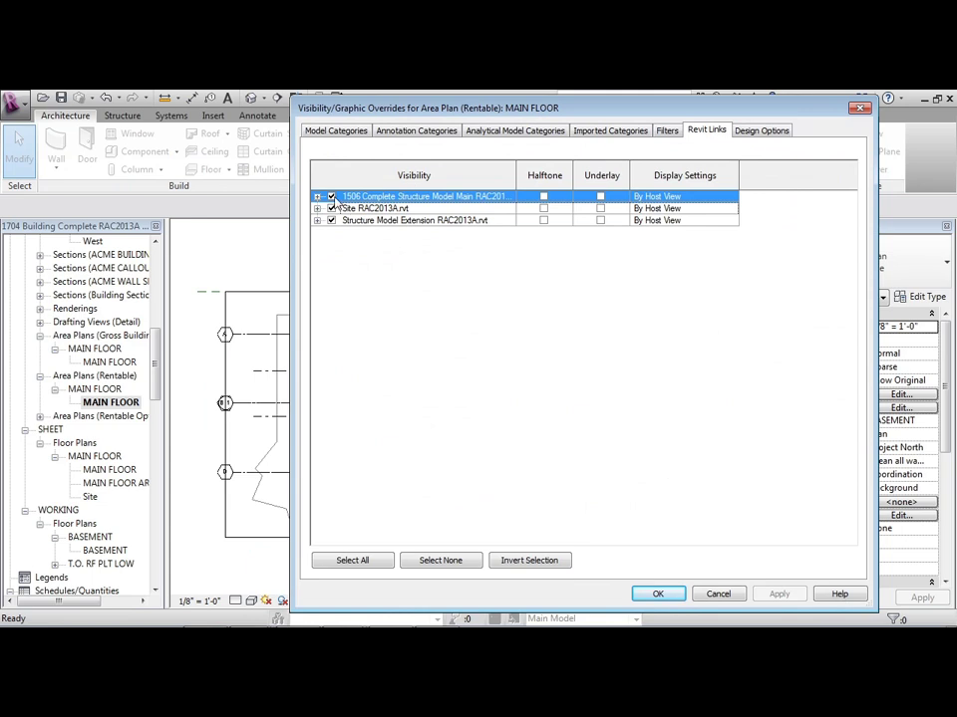
{"action": "left_click", "coordinate": [332, 208]}
{"action": "left_click", "coordinate": [332, 220]}
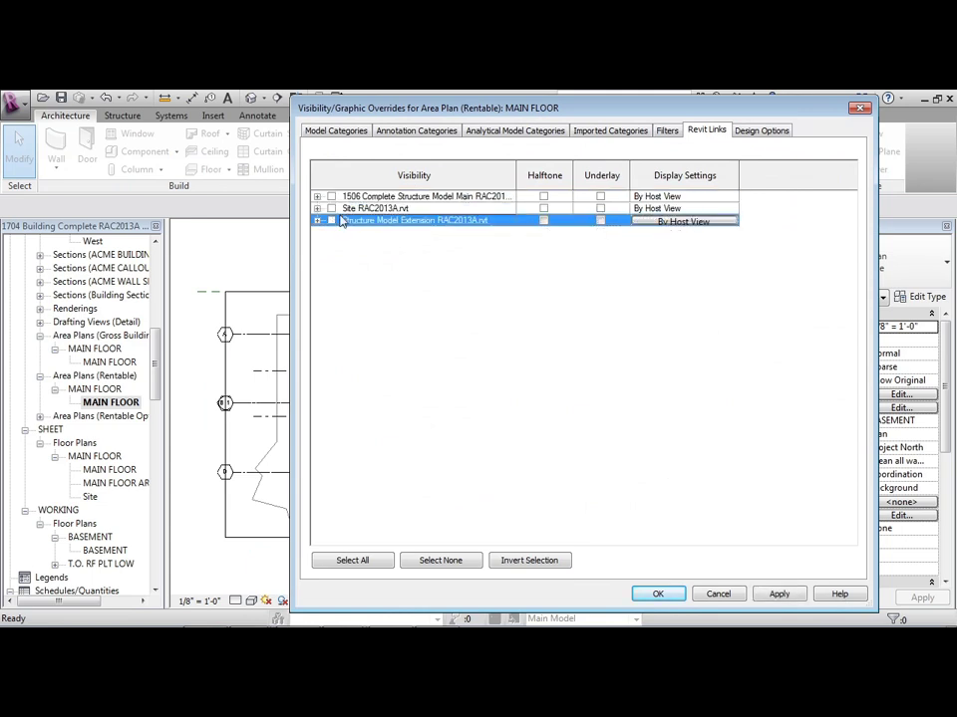
{"action": "left_click", "coordinate": [415, 130]}
{"action": "left_click", "coordinate": [398, 269]}
{"action": "key", "text": "g"}
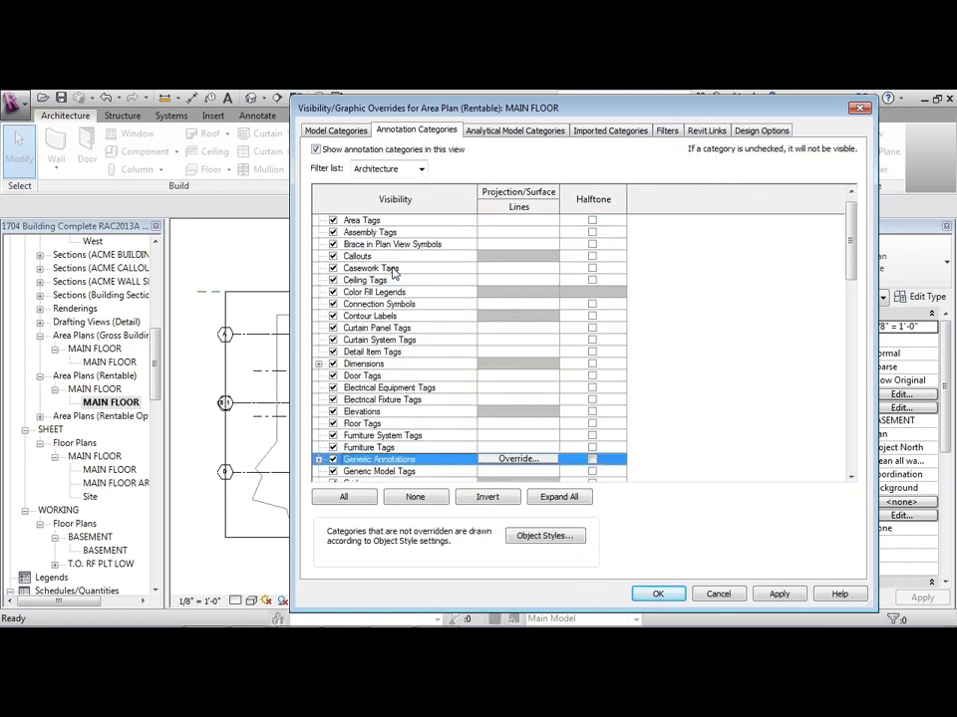
{"action": "scroll", "coordinate": [352, 414], "scroll_direction": "down", "scroll_amount": 2}
{"action": "left_click", "coordinate": [334, 436]}
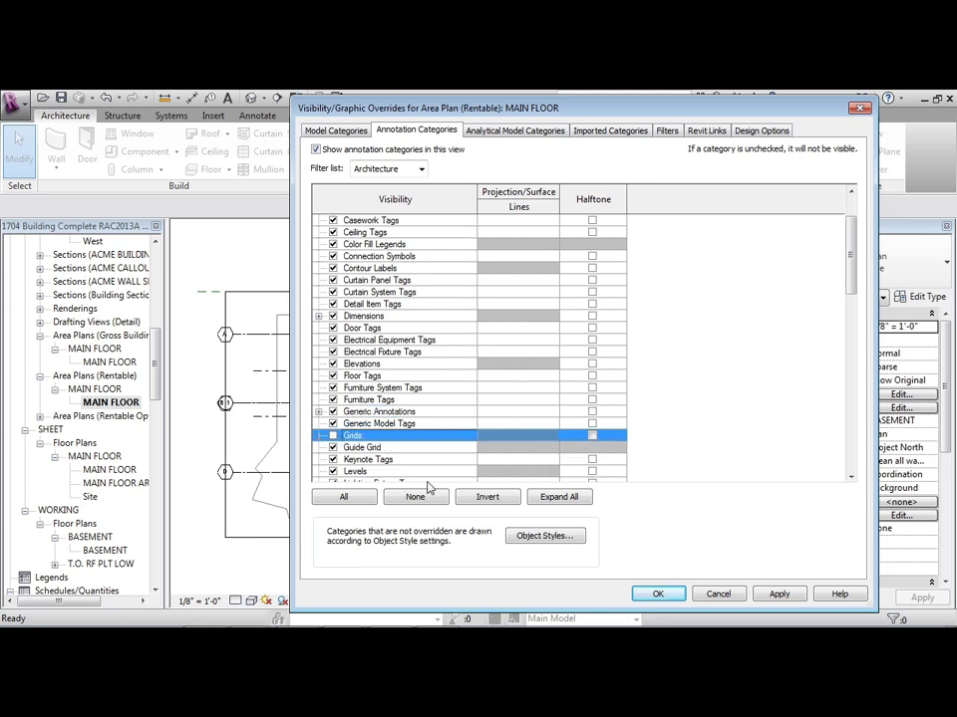
{"action": "left_click", "coordinate": [661, 592]}
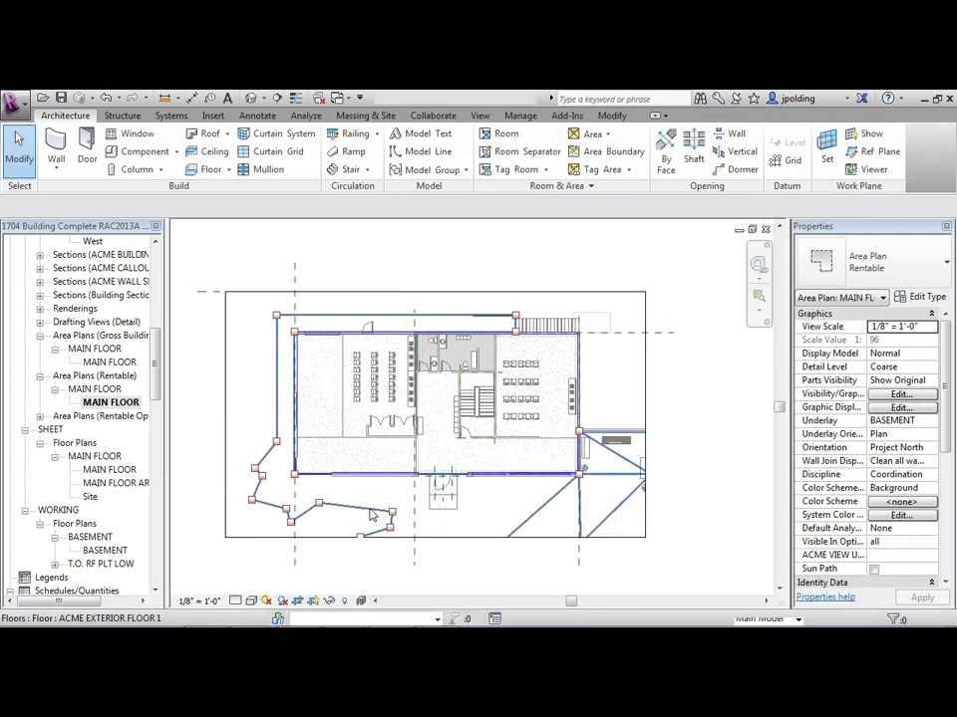
- Place a tagged area in the central region of the Rentable plan, reading 3154 SF
{"action": "scroll", "coordinate": [408, 523], "scroll_direction": "up", "scroll_amount": 2}
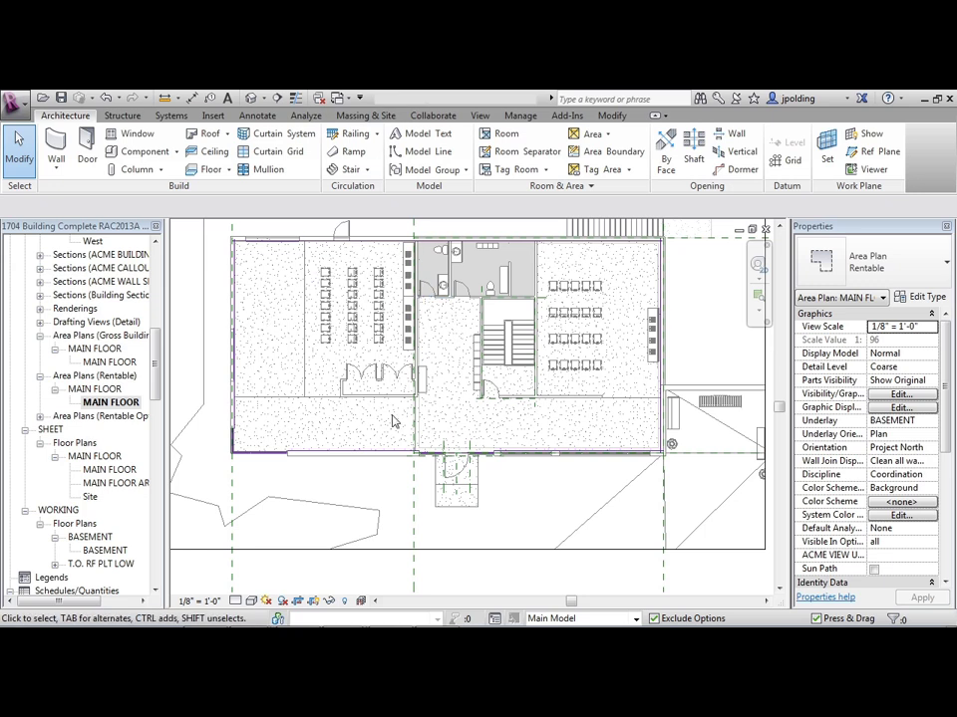
{"action": "left_click", "coordinate": [607, 134]}
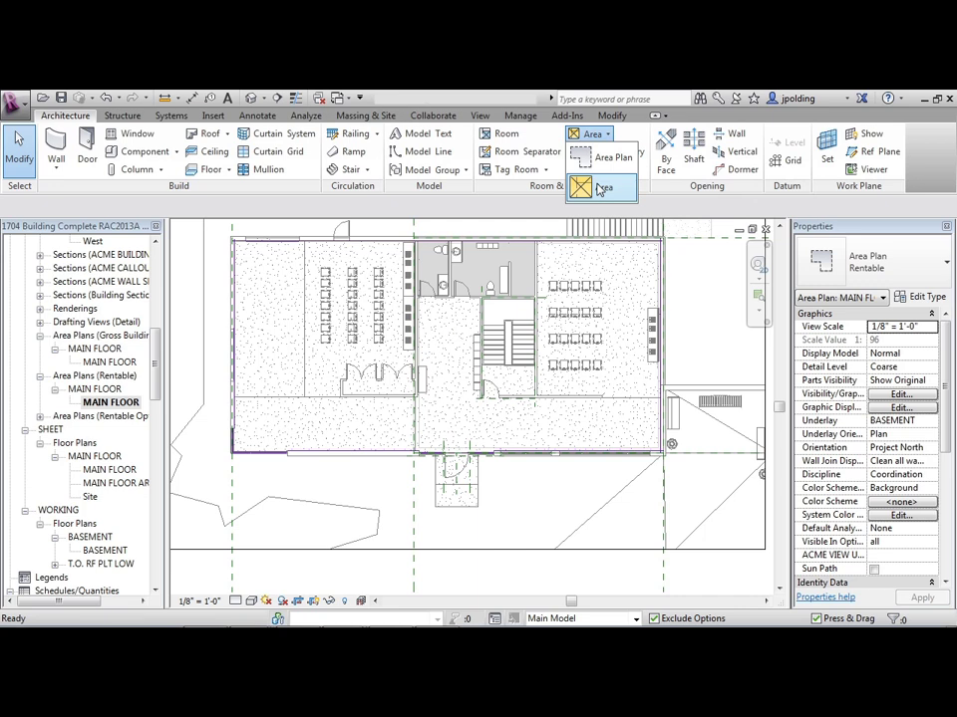
{"action": "left_click", "coordinate": [579, 189]}
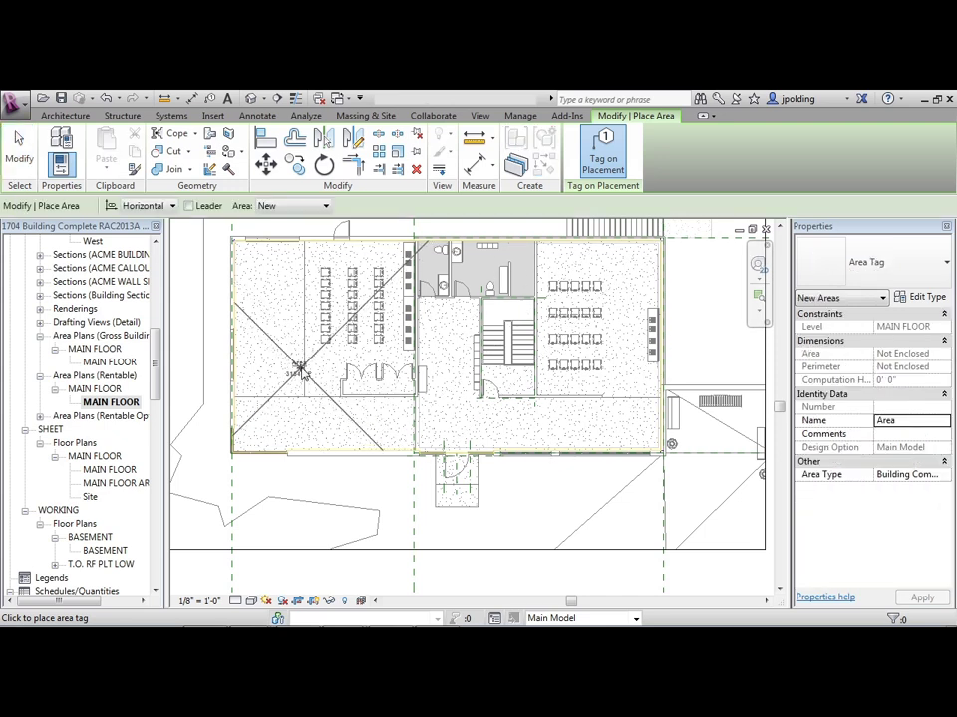
{"action": "left_click", "coordinate": [441, 324]}
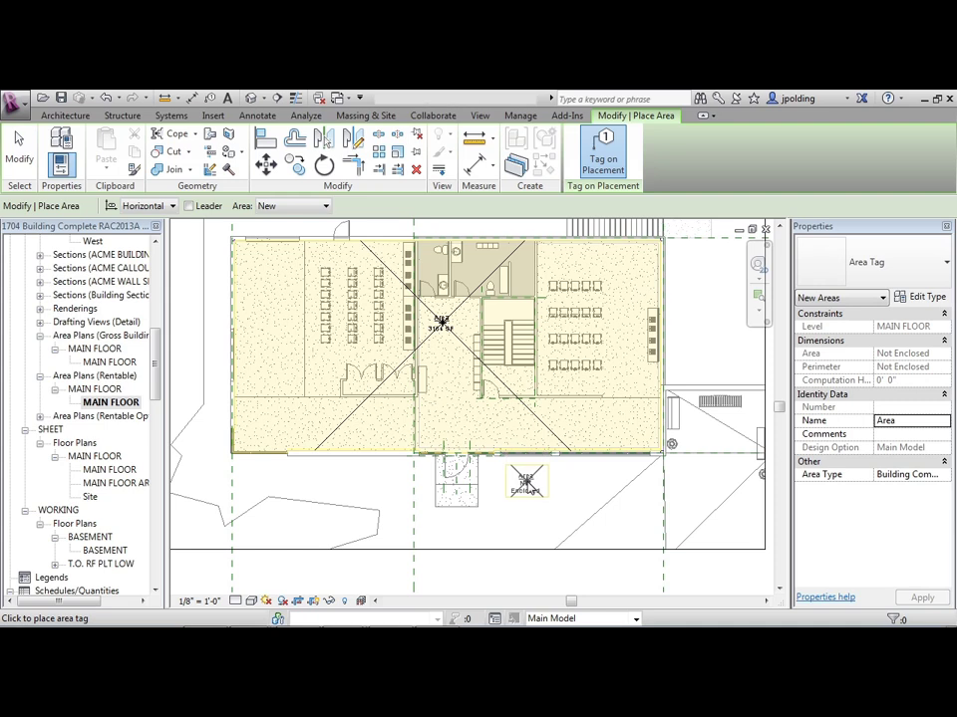
{"action": "key", "text": "Escape"}
{"action": "key", "text": "Escape"}
{"action": "left_click", "coordinate": [423, 342]}
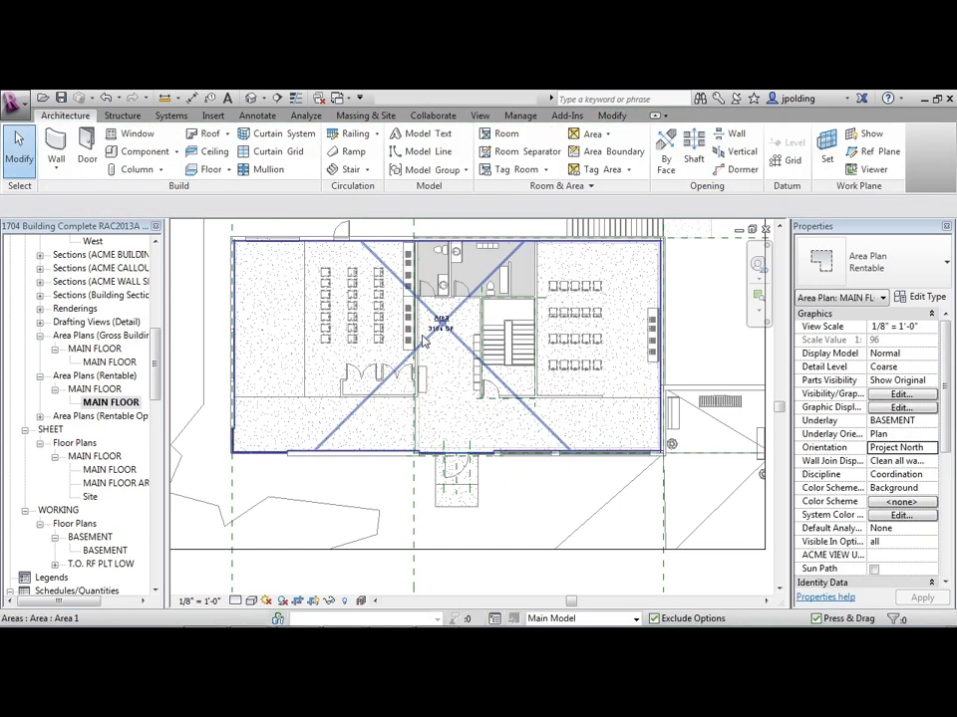
{"action": "key", "text": "Escape"}
{"action": "scroll", "coordinate": [424, 342], "scroll_direction": "up", "scroll_amount": 2}
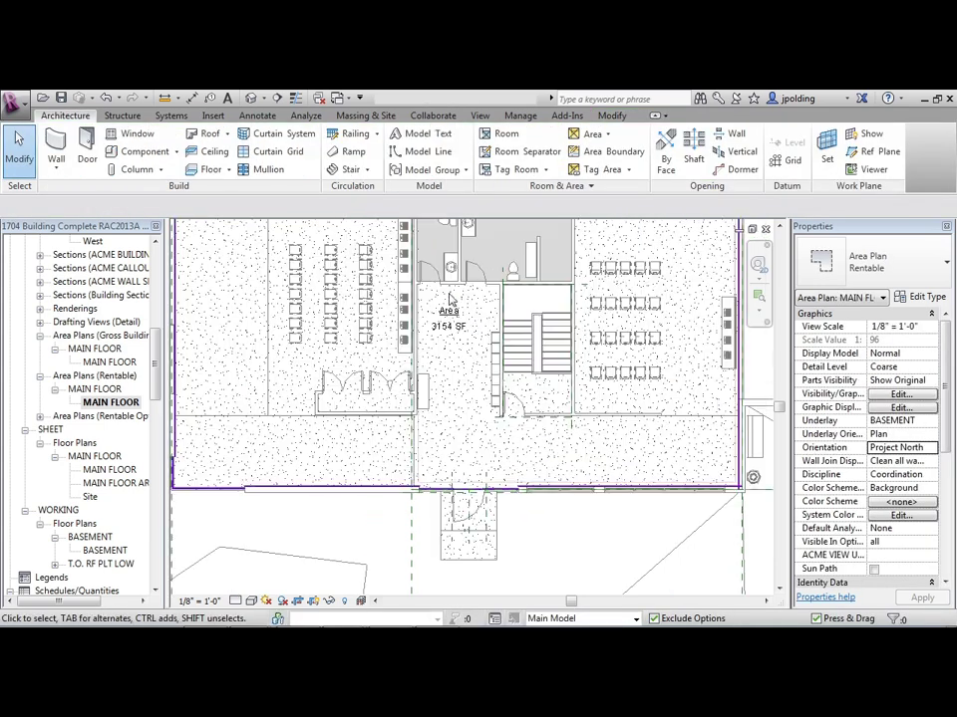
- Open the MAIN FLOOR plan under Area Plans (Rentable Option 2)
{"action": "left_click", "coordinate": [84, 416]}
{"action": "double_click", "coordinate": [94, 417]}
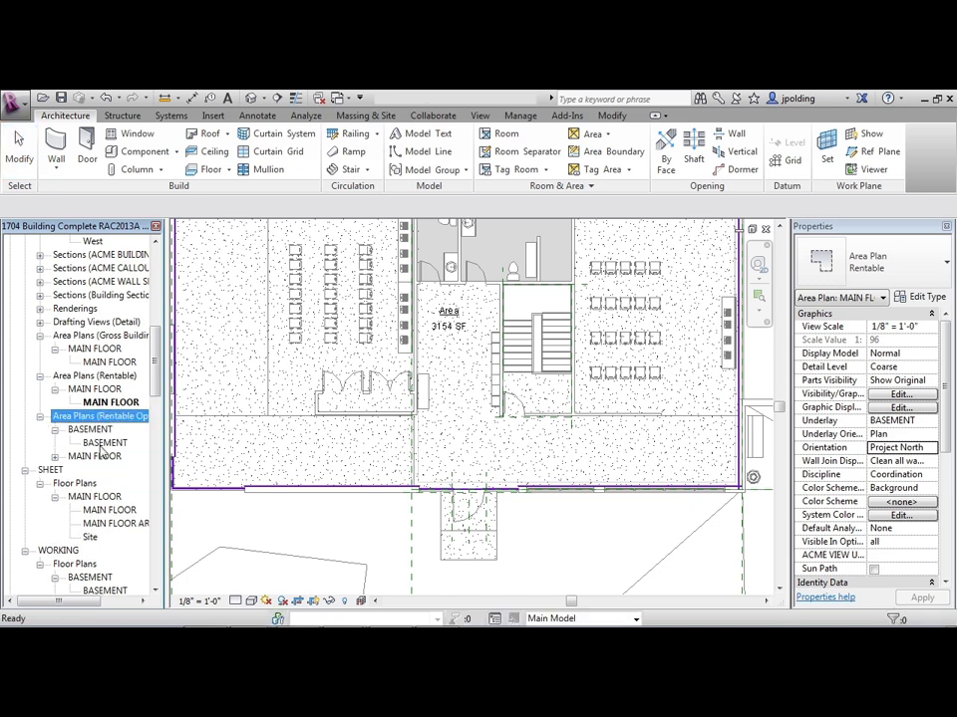
{"action": "left_click", "coordinate": [96, 457]}
{"action": "left_click", "coordinate": [55, 456]}
{"action": "left_click", "coordinate": [115, 472]}
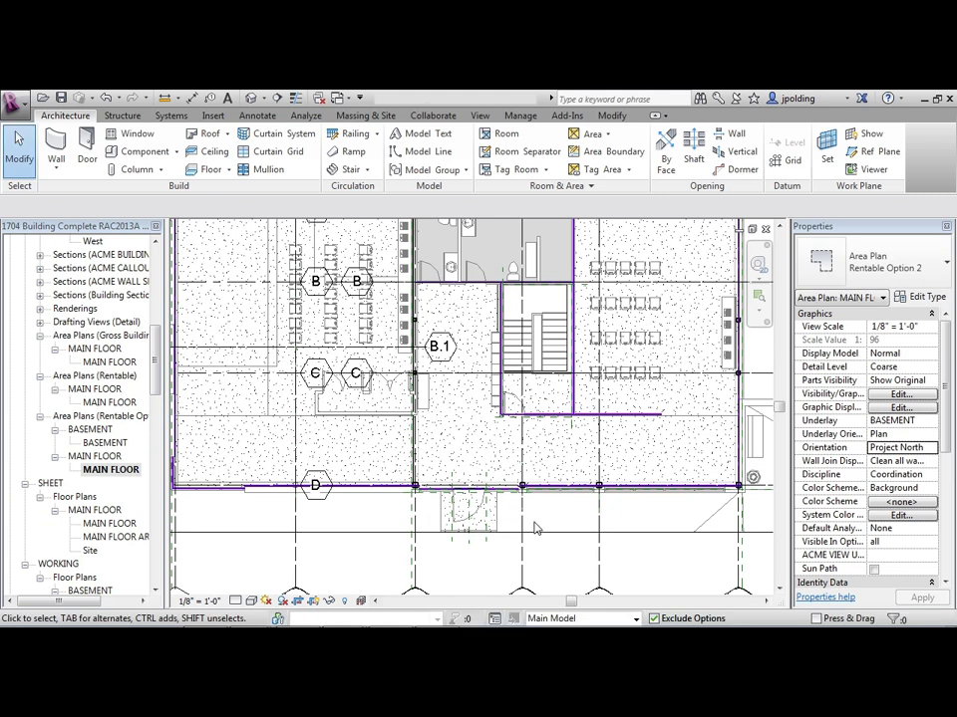
{"action": "scroll", "coordinate": [439, 416], "scroll_direction": "up", "scroll_amount": 2}
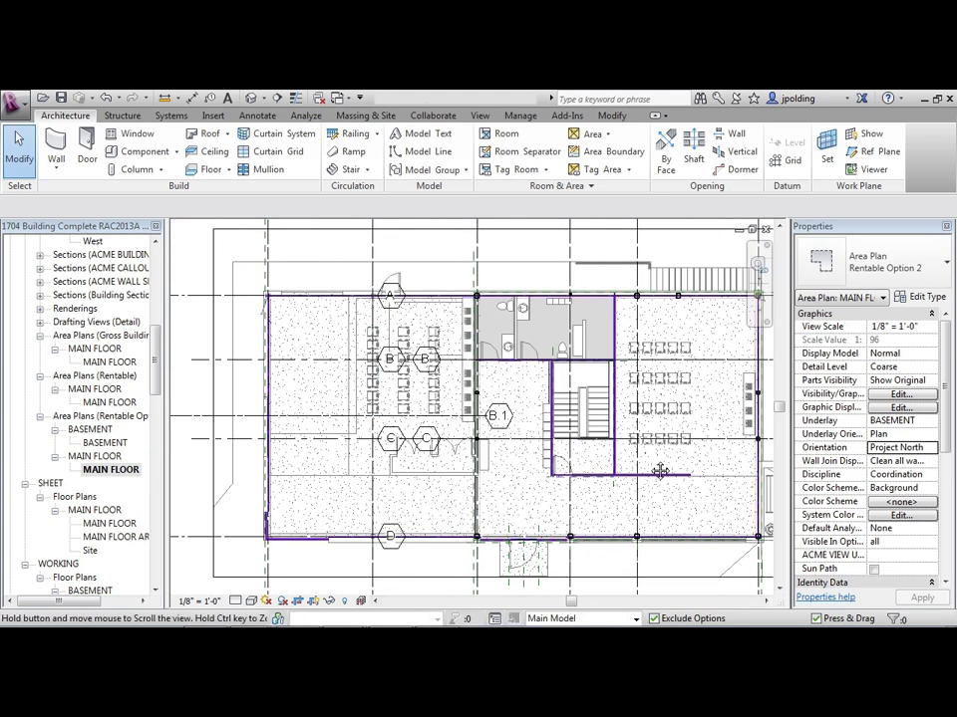
- Place areas in the right room (2963 SF), stair room (192 SF) and left room, deleting the redundant one
{"action": "middle_click_drag", "start_coordinate": [662, 474], "coordinate": [629, 454]}
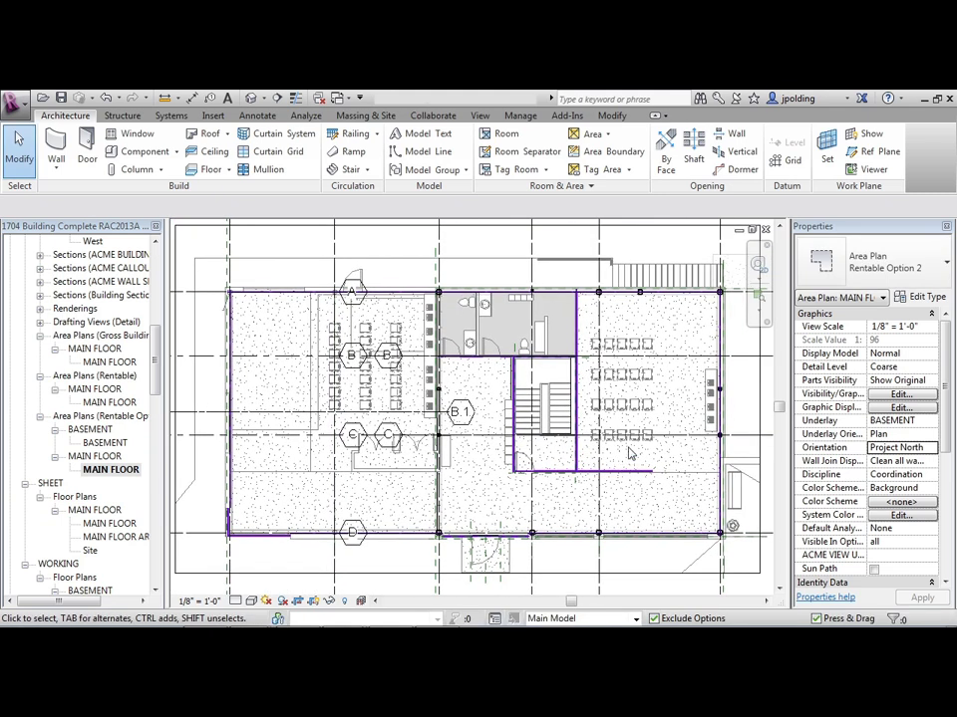
{"action": "left_click", "coordinate": [595, 134]}
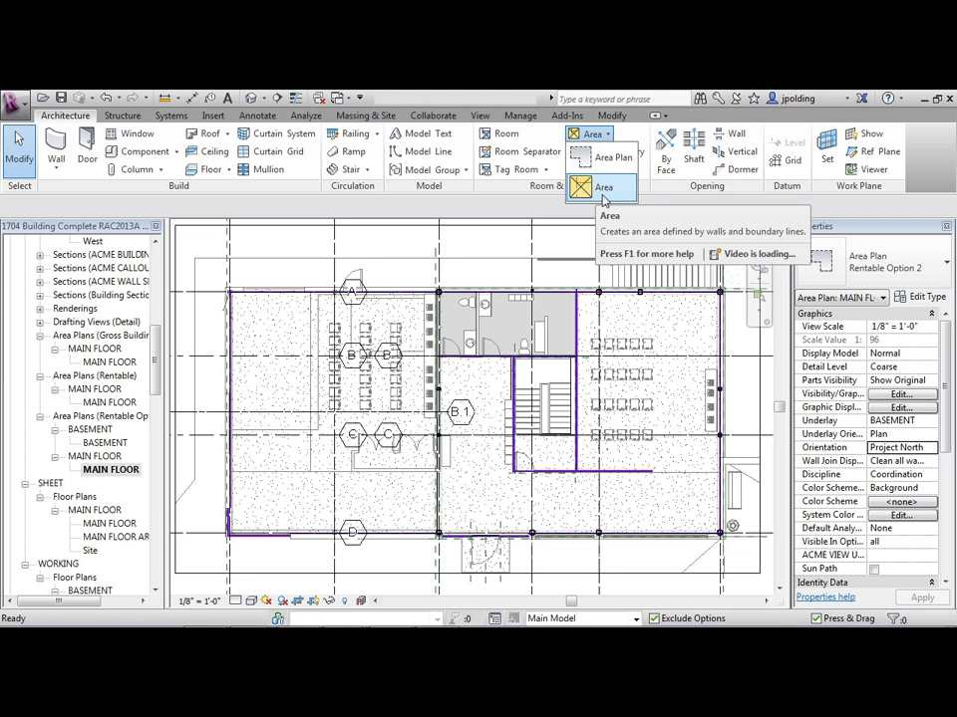
{"action": "left_click", "coordinate": [603, 195]}
{"action": "left_click", "coordinate": [645, 387]}
{"action": "left_click", "coordinate": [546, 411]}
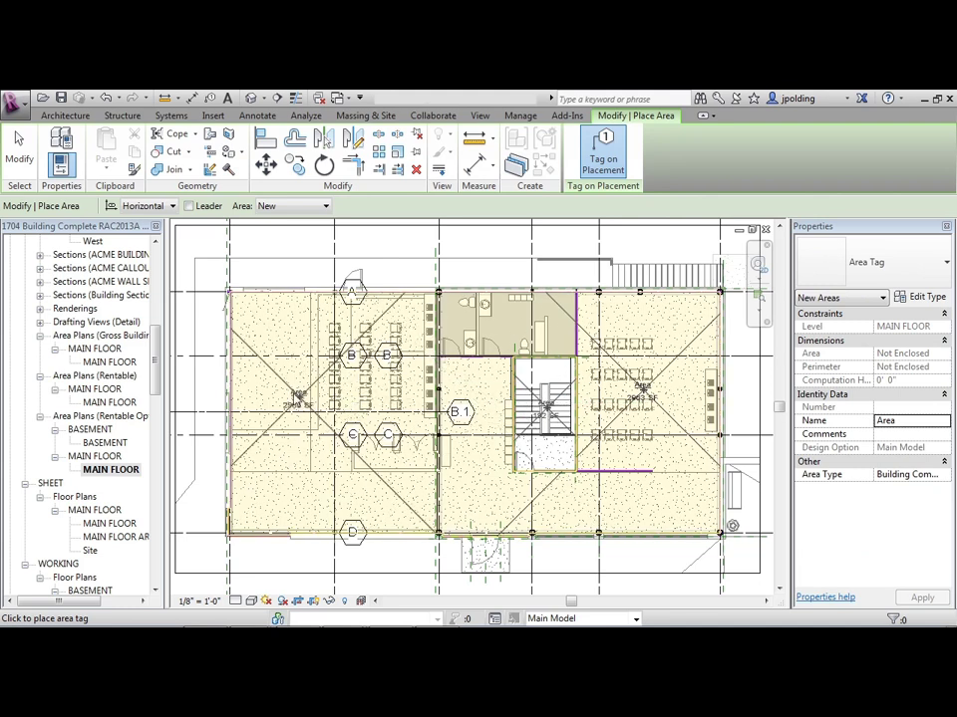
{"action": "left_click", "coordinate": [284, 391]}
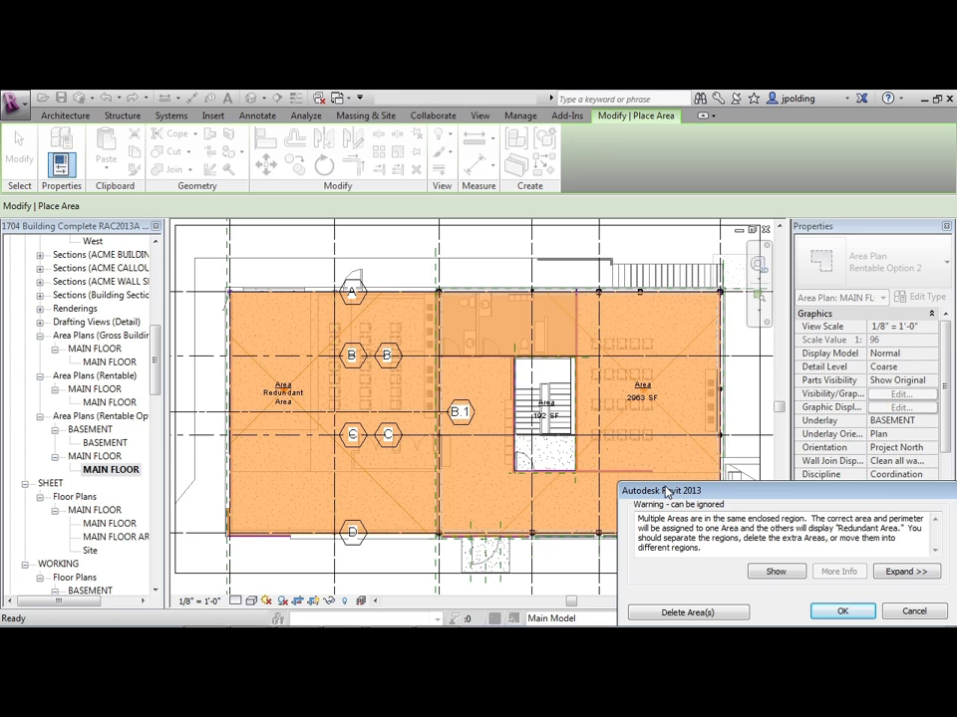
{"action": "left_click_drag", "start_coordinate": [667, 492], "coordinate": [619, 445]}
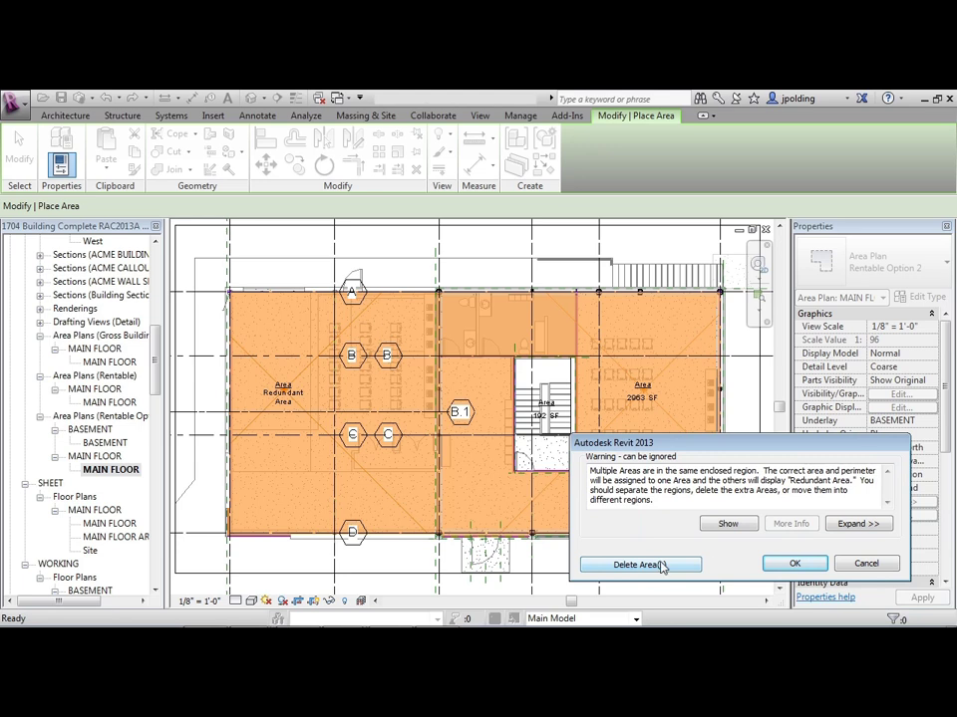
{"action": "left_click", "coordinate": [641, 565]}
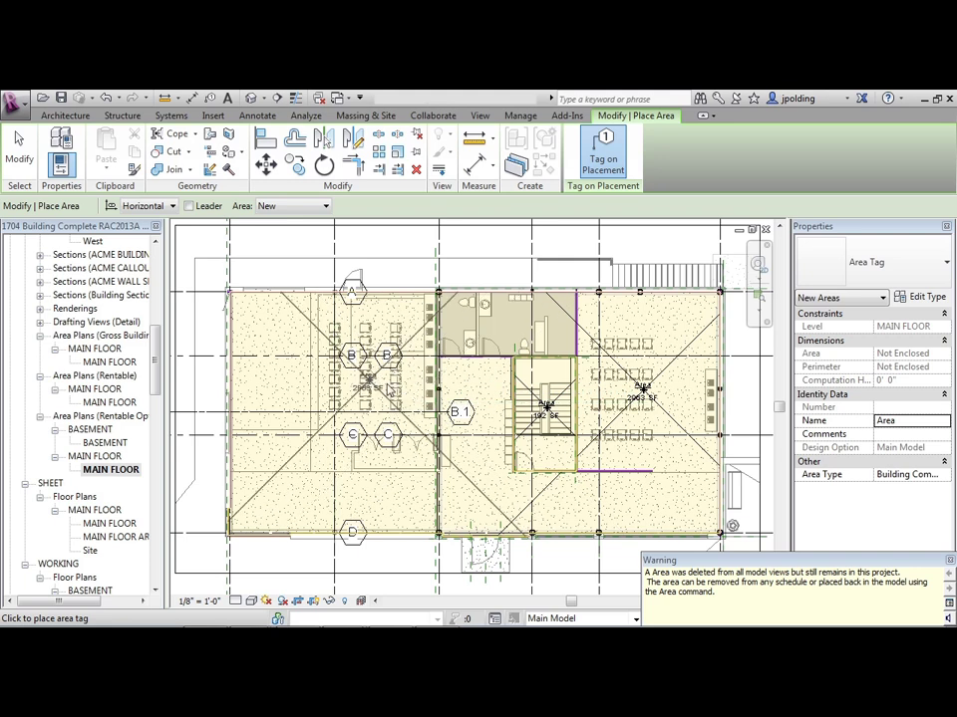
{"action": "key", "text": "Escape"}
{"action": "key", "text": "Escape"}
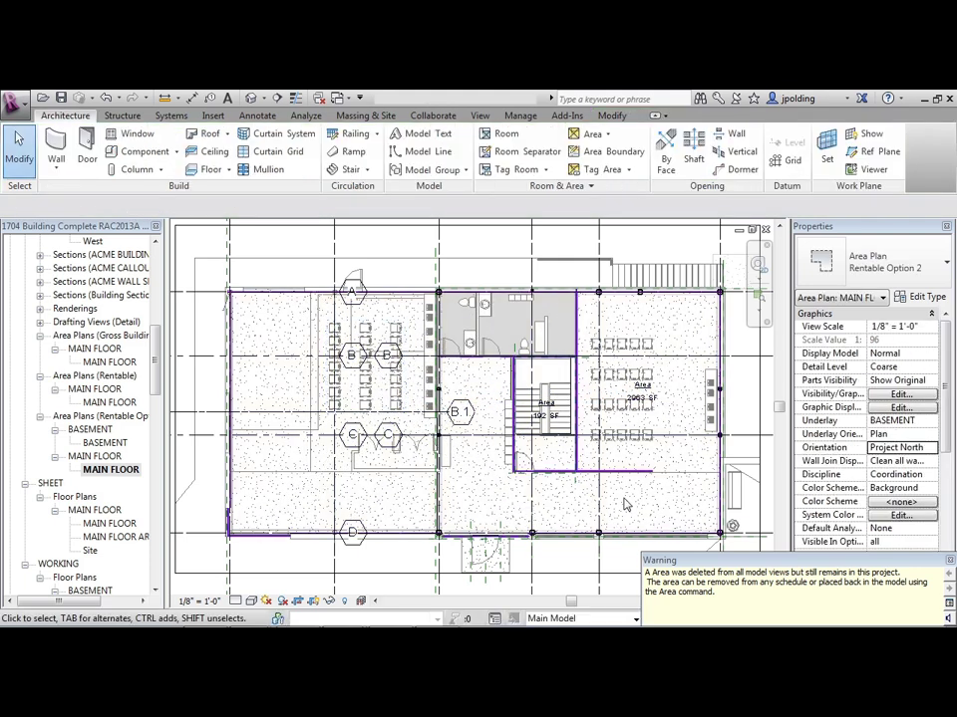
- Hide all three linked models in the Rentable Option 2 MAIN FLOOR visibility settings
{"action": "scroll", "coordinate": [608, 498], "scroll_direction": "up", "scroll_amount": 2}
{"action": "middle_click_drag", "start_coordinate": [600, 479], "coordinate": [708, 472]}
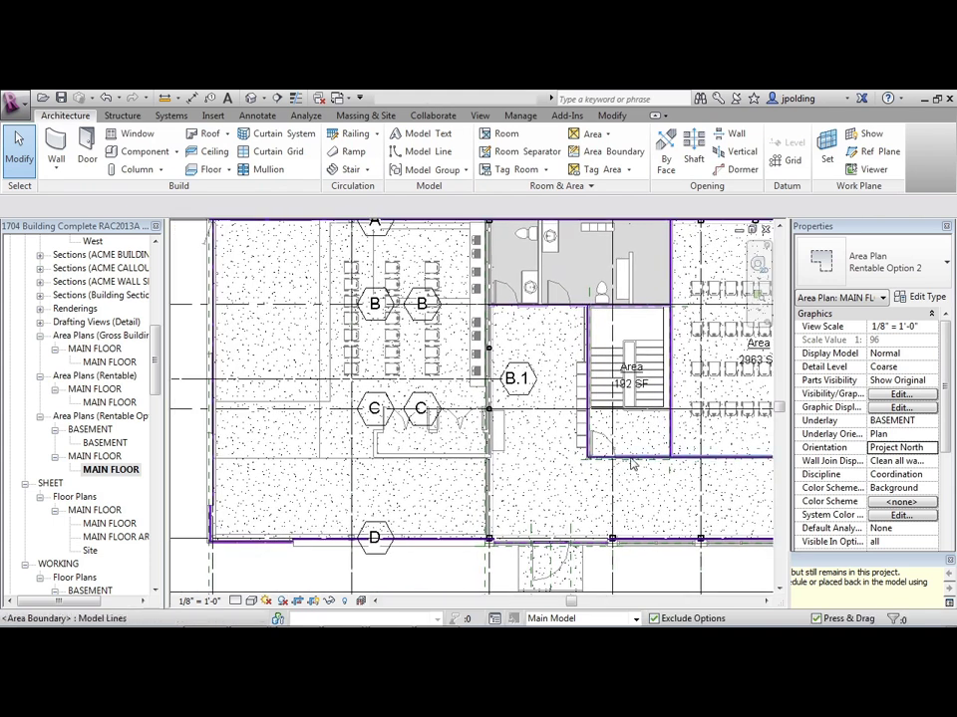
{"action": "scroll", "coordinate": [371, 467], "scroll_direction": "down", "scroll_amount": 1}
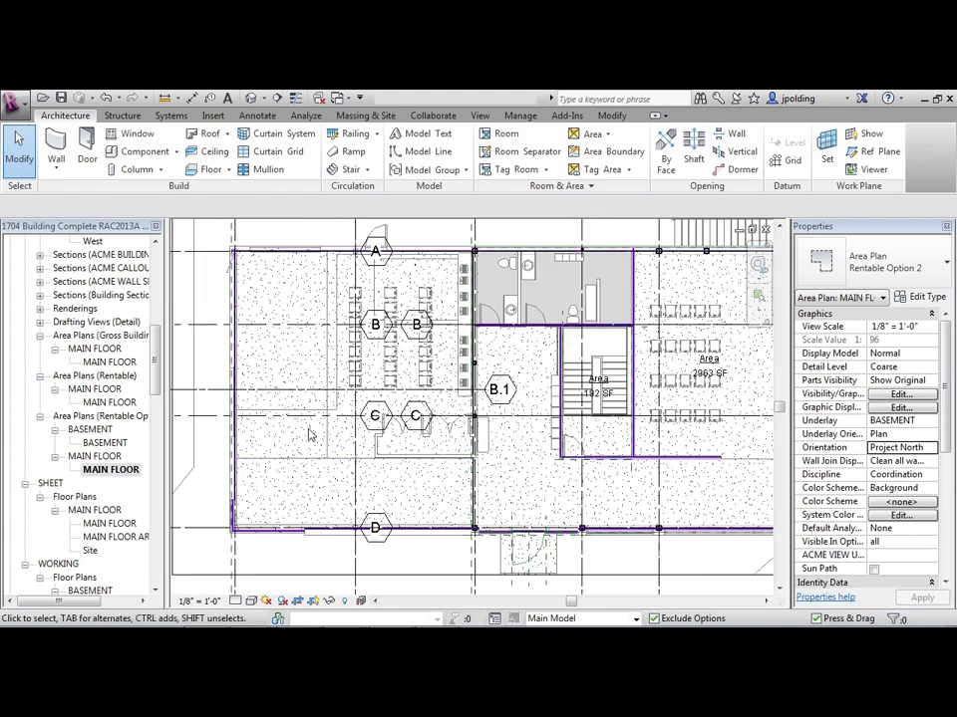
{"action": "scroll", "coordinate": [321, 427], "scroll_direction": "down", "scroll_amount": 2}
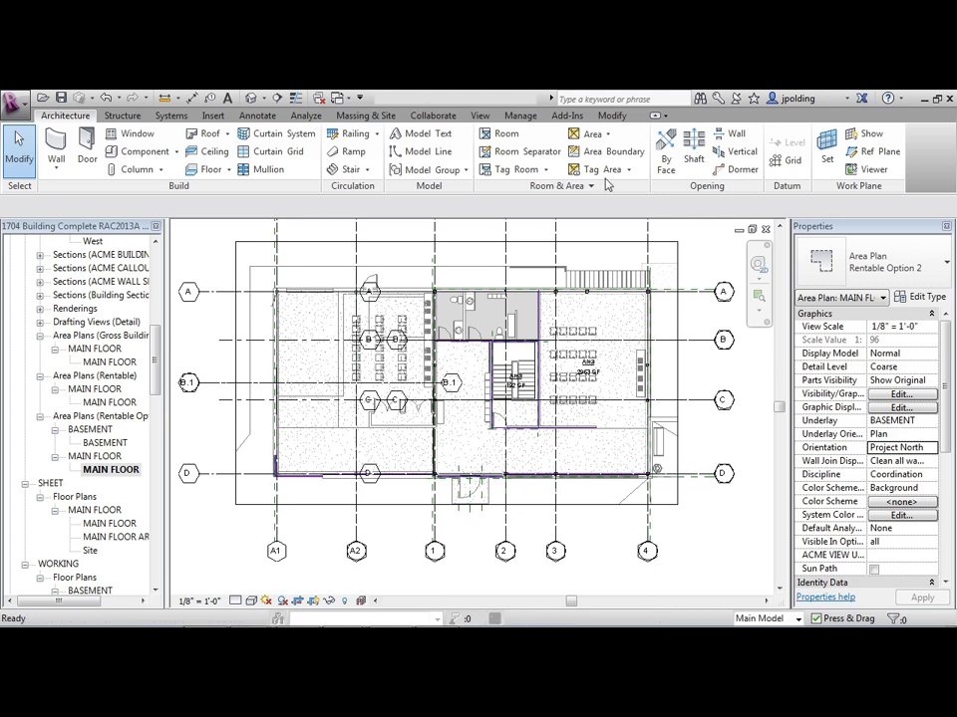
{"action": "key", "text": "v"}
{"action": "key", "text": "g"}
{"action": "left_click", "coordinate": [708, 130]}
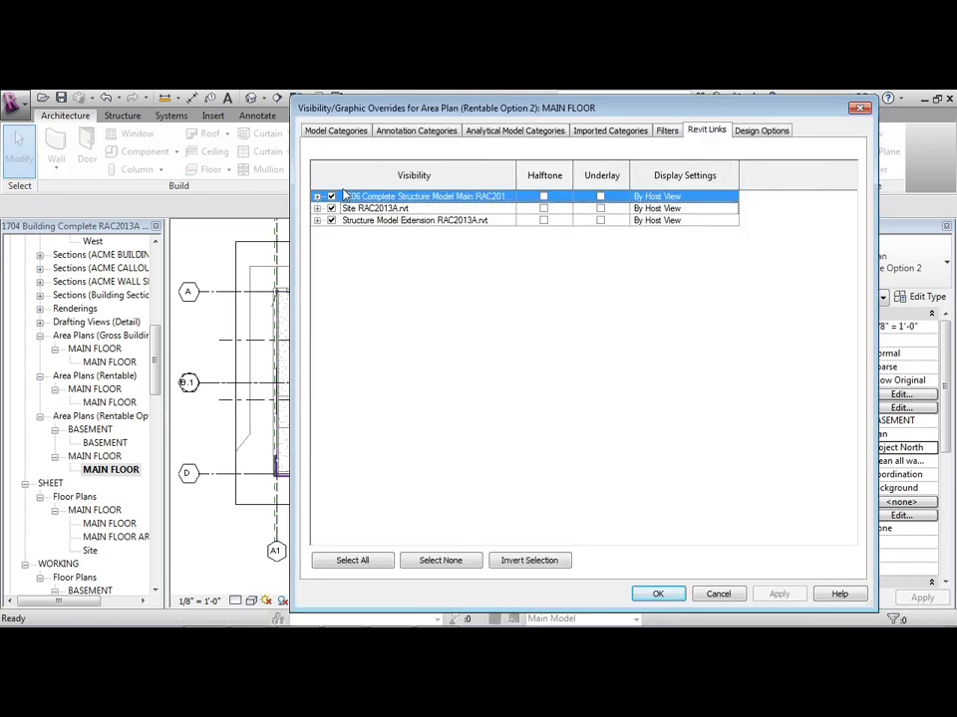
{"action": "left_click", "coordinate": [331, 197]}
{"action": "left_click", "coordinate": [331, 208]}
{"action": "left_click", "coordinate": [331, 220]}
{"action": "left_click", "coordinate": [686, 209]}
{"action": "left_click", "coordinate": [686, 220]}
{"action": "left_click", "coordinate": [685, 209]}
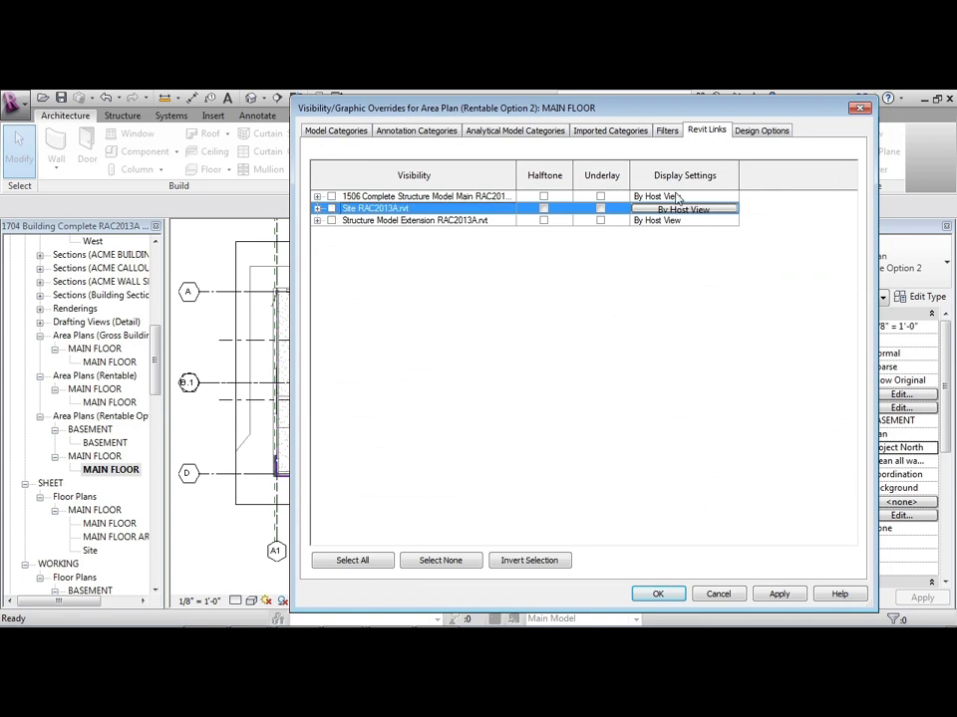
- Turn off the Grids annotation category and apply the visibility changes
{"action": "left_click", "coordinate": [406, 132]}
{"action": "left_click", "coordinate": [419, 295]}
{"action": "key", "text": "g"}
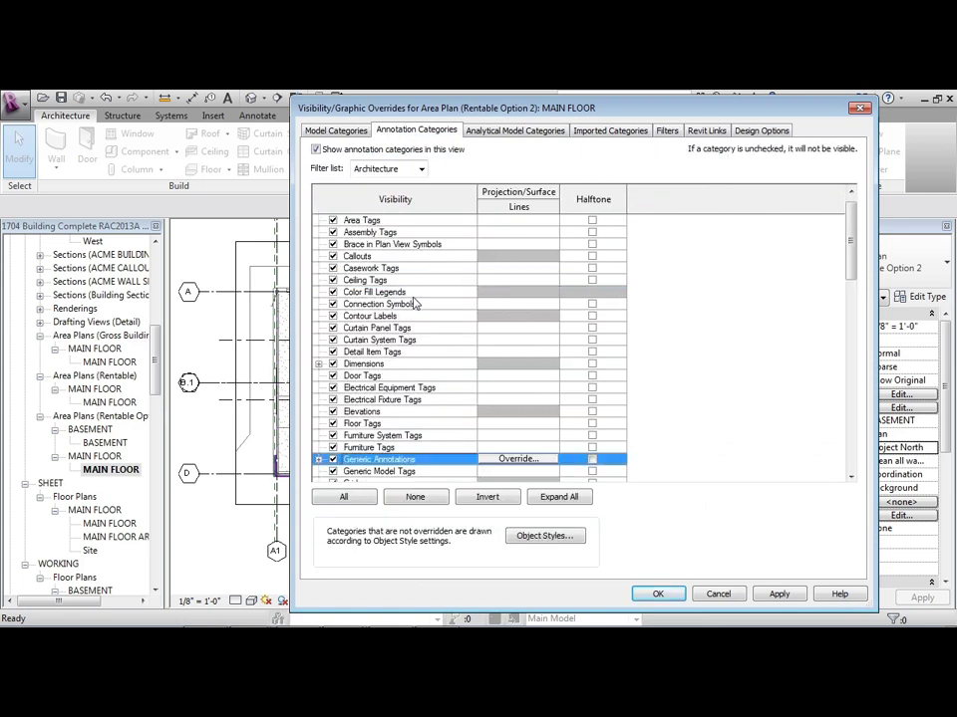
{"action": "scroll", "coordinate": [367, 431], "scroll_direction": "down", "scroll_amount": 1}
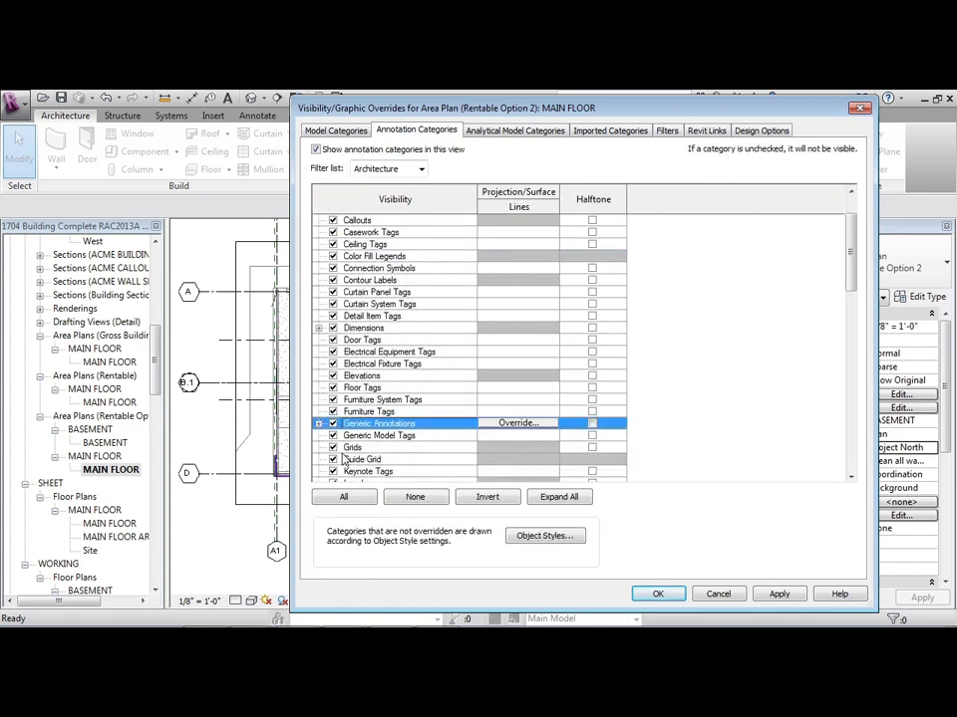
{"action": "left_click", "coordinate": [333, 447]}
{"action": "left_click", "coordinate": [646, 593]}
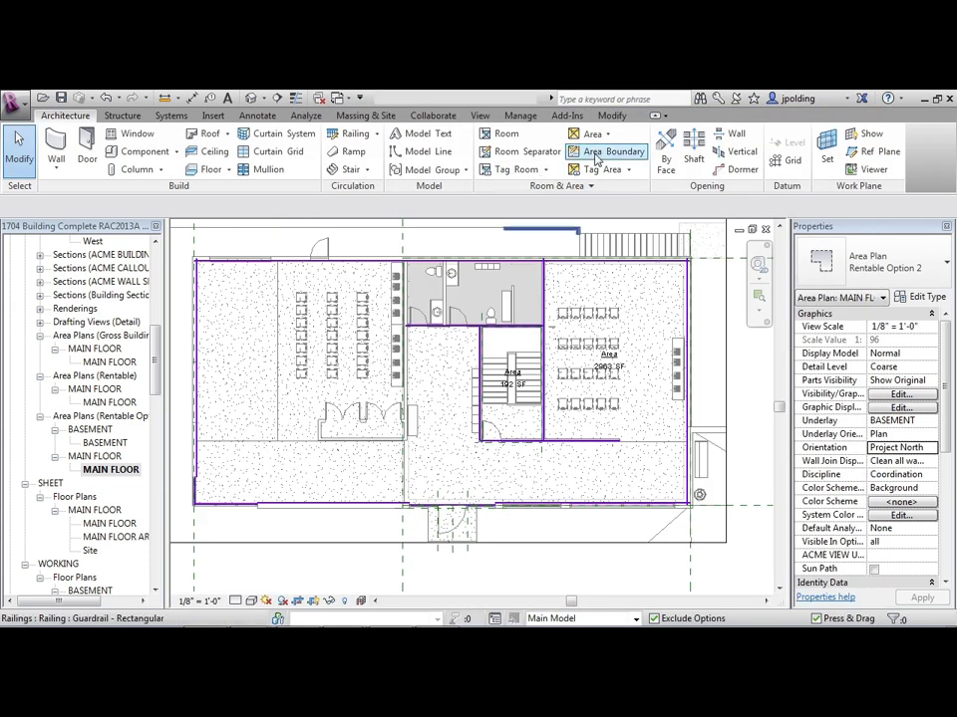
- Pick the vertical interior wall west of the restrooms as an area boundary, reducing the right area to 2726 SF
{"action": "left_click", "coordinate": [601, 155]}
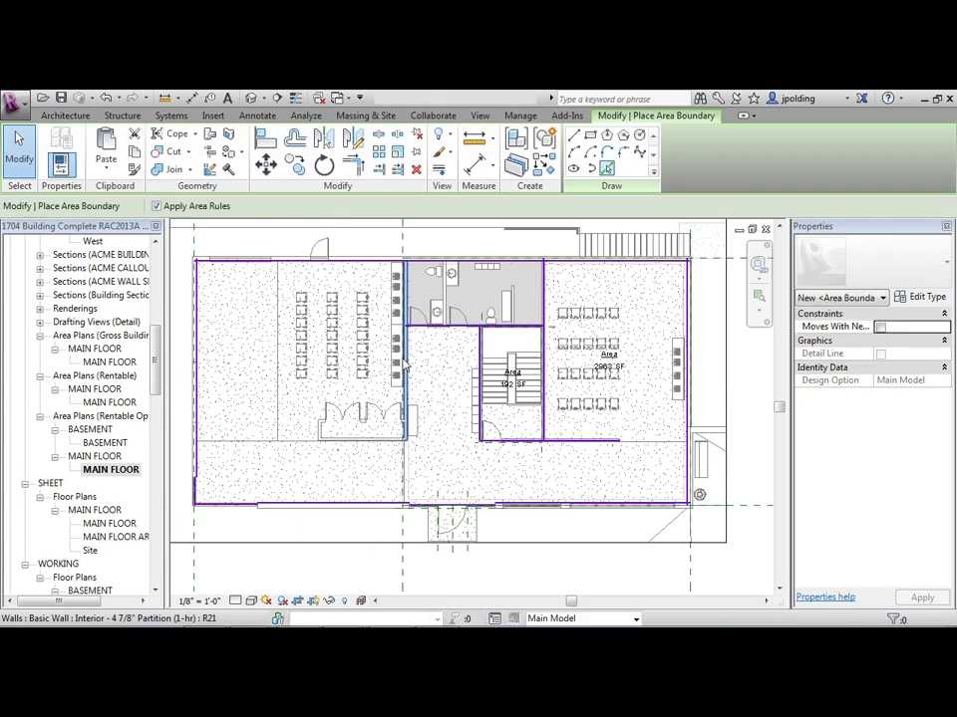
{"action": "scroll", "coordinate": [365, 449], "scroll_direction": "up", "scroll_amount": 2}
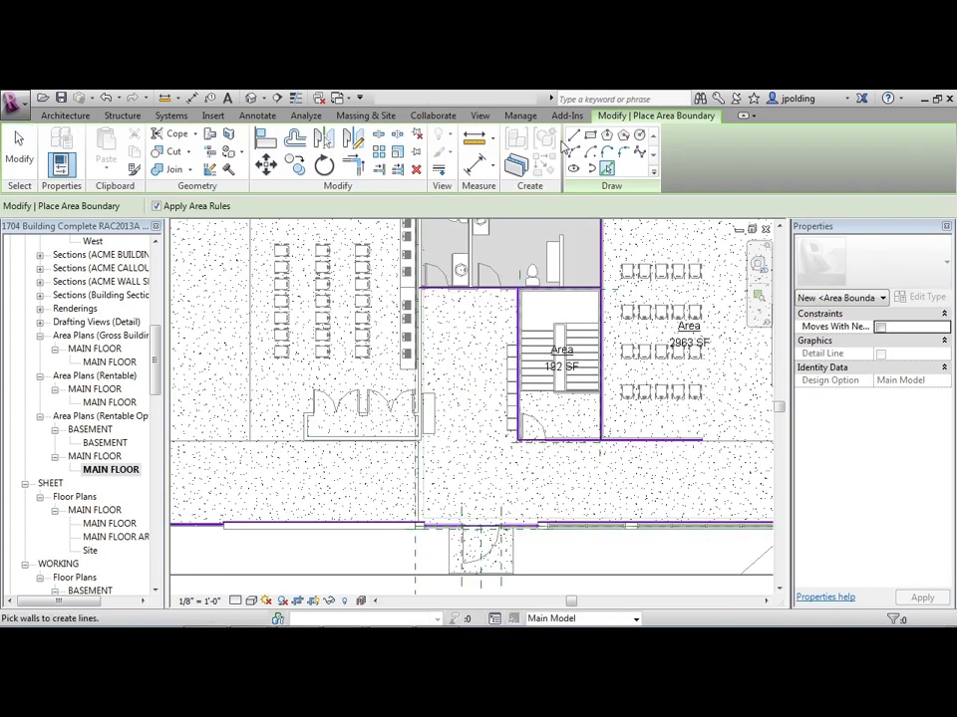
{"action": "left_click", "coordinate": [419, 369]}
{"action": "scroll", "coordinate": [483, 423], "scroll_direction": "down", "scroll_amount": 1}
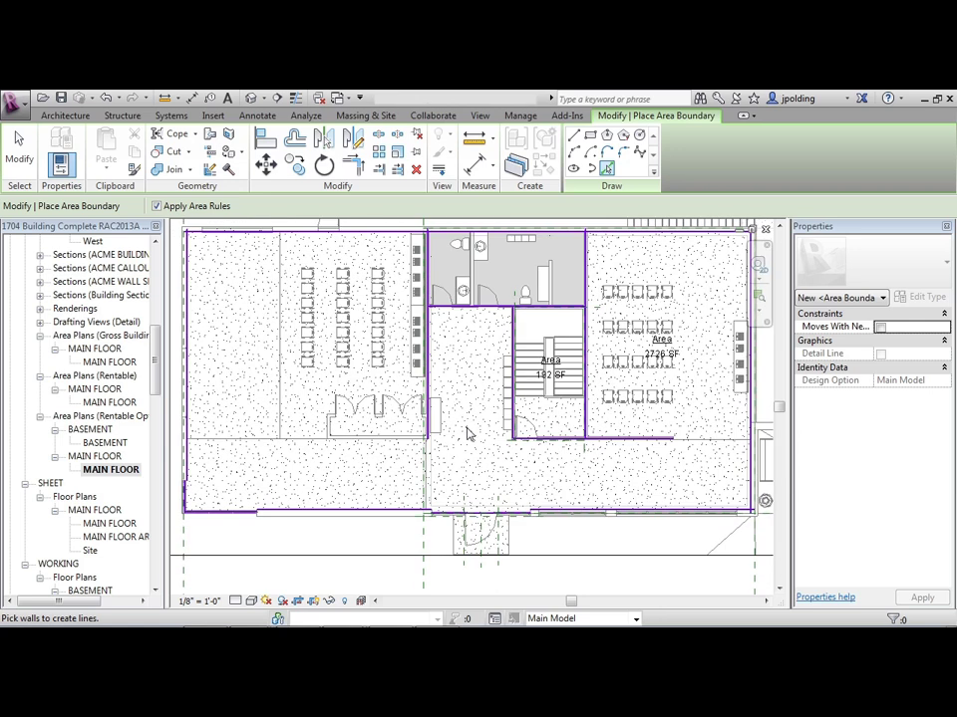
{"action": "middle_click_drag", "start_coordinate": [469, 387], "coordinate": [428, 451]}
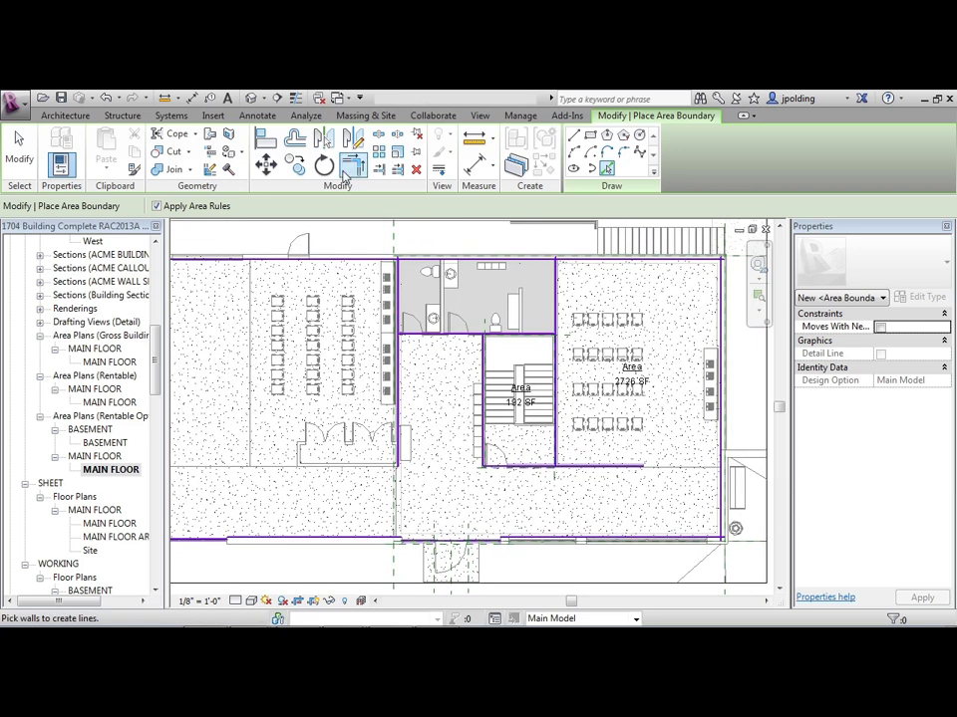
{"action": "left_click", "coordinate": [64, 116]}
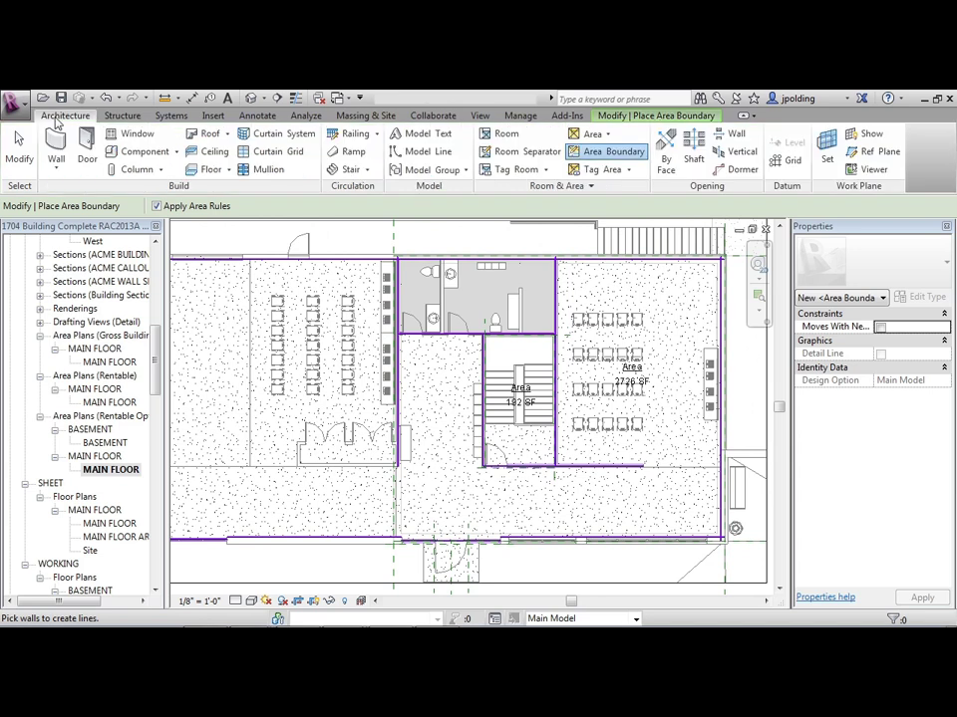
{"action": "left_click", "coordinate": [595, 133]}
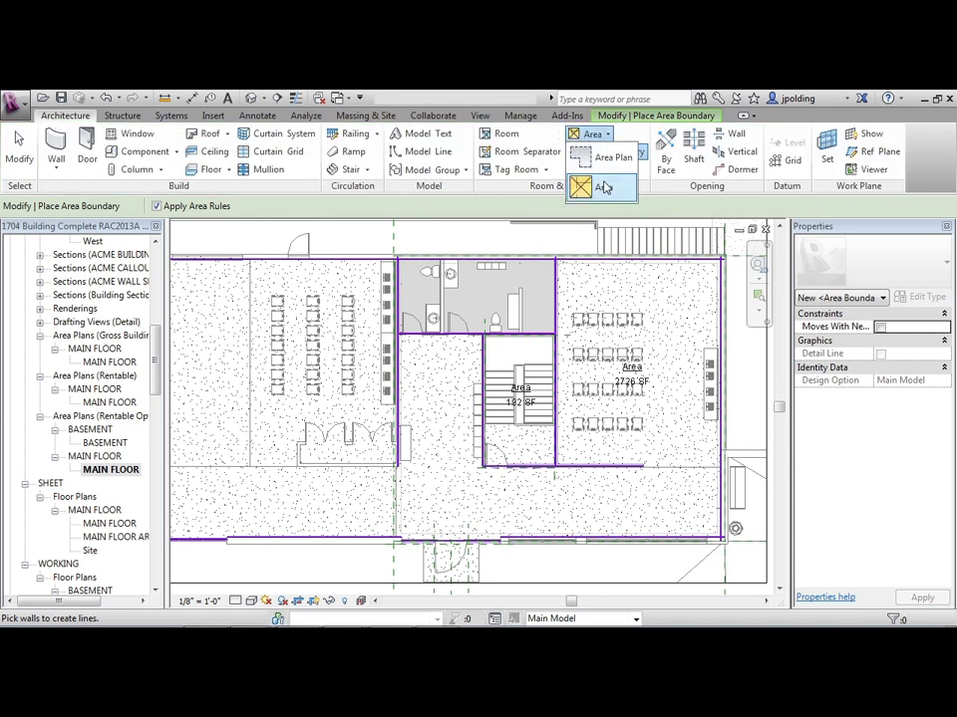
- Place a new area in the restroom block, tagged 236 SF, and finish area placement
{"action": "left_click", "coordinate": [603, 186]}
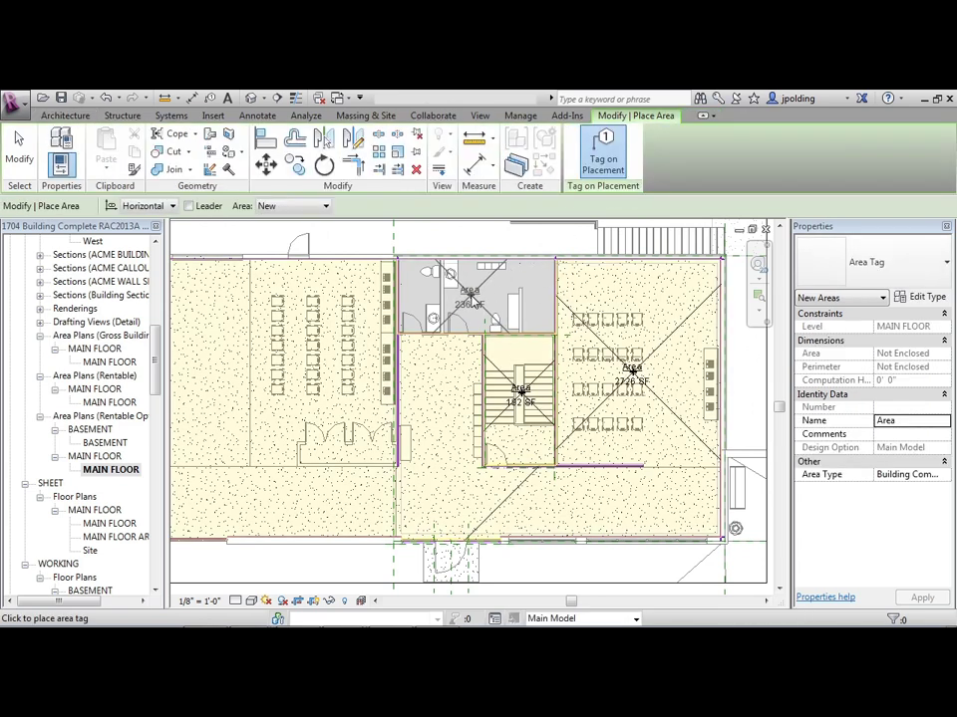
{"action": "middle_click_drag", "start_coordinate": [442, 370], "coordinate": [586, 347]}
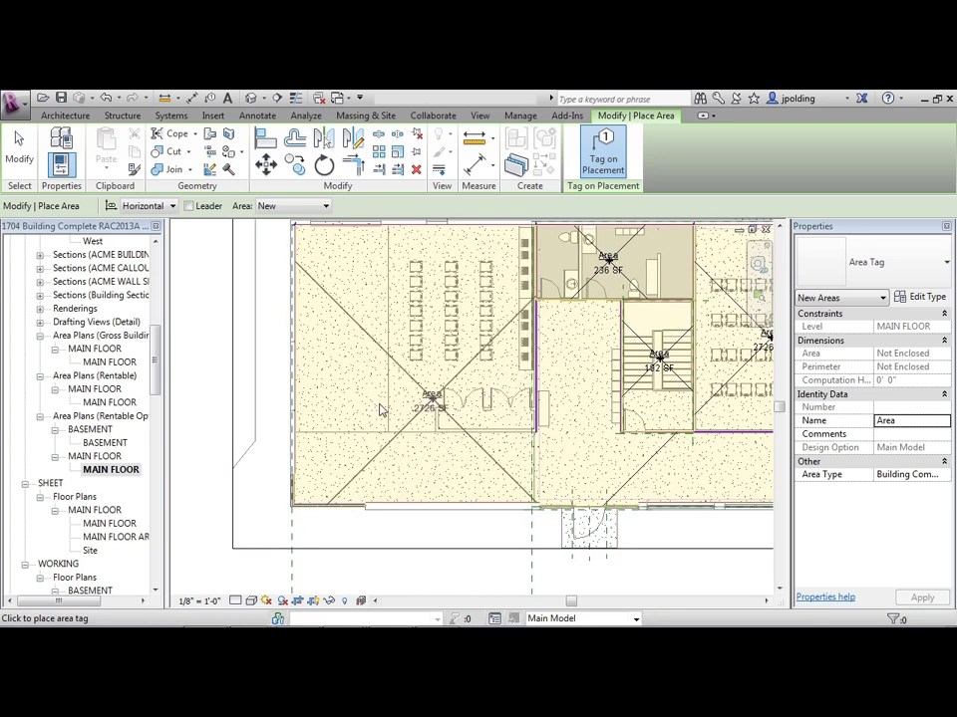
{"action": "scroll", "coordinate": [309, 407], "scroll_direction": "down", "scroll_amount": 1}
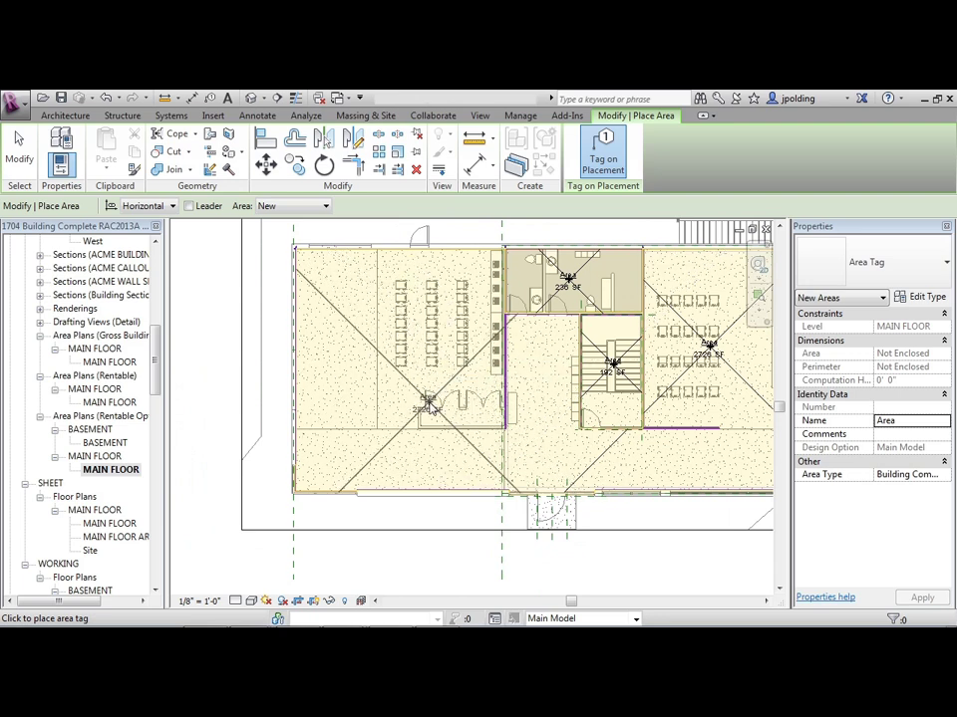
{"action": "key", "text": "Escape"}
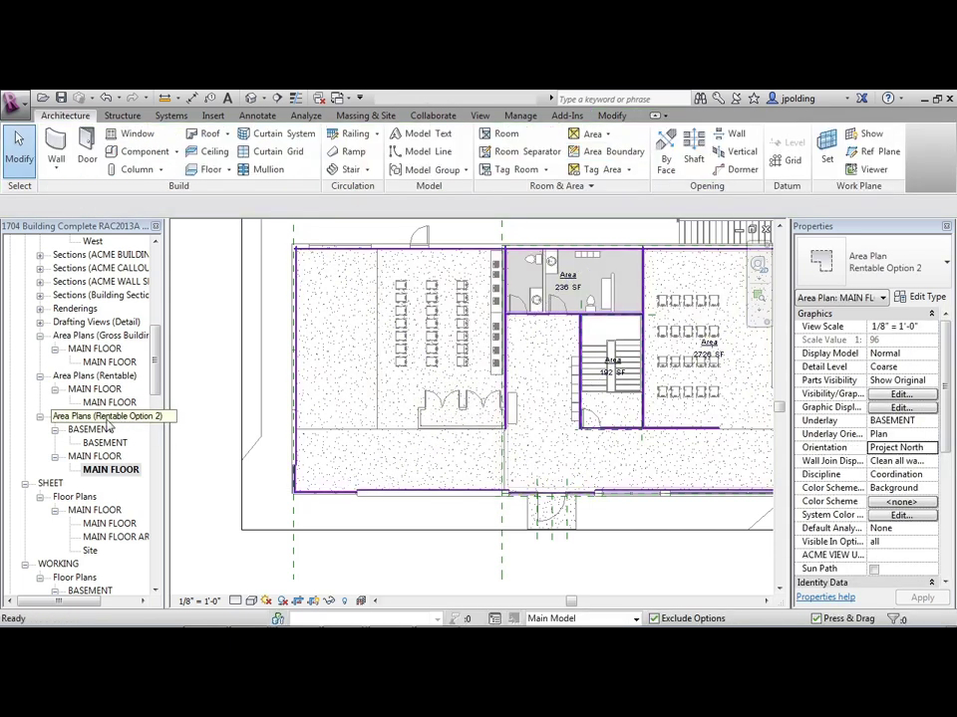
- Delete the area boundary between the left and middle areas
{"action": "left_click", "coordinate": [506, 418]}
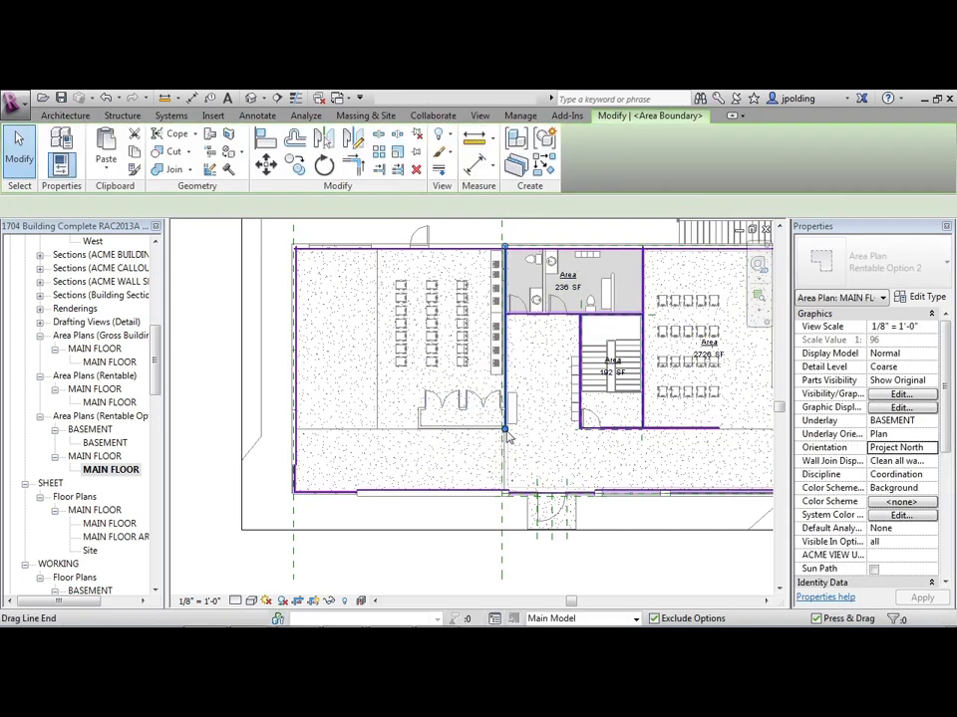
{"action": "key", "text": "Delete"}
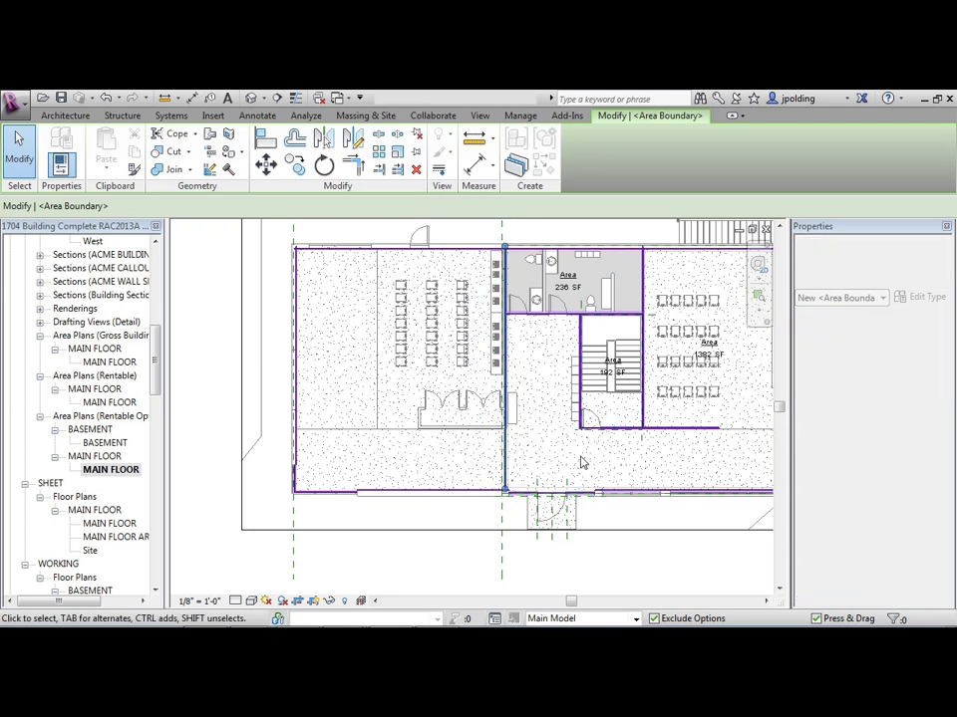
{"action": "scroll", "coordinate": [517, 219], "scroll_direction": "up", "scroll_amount": 1}
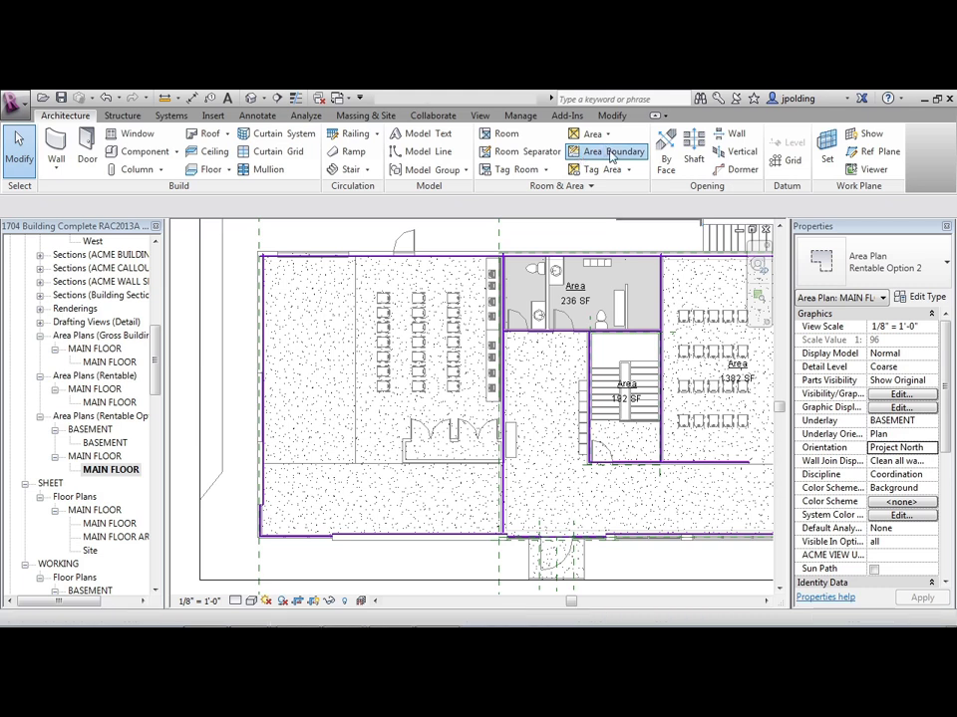
- Draw a vertical area boundary from the top edge to the bottom edge, splitting the left hall
{"action": "left_click", "coordinate": [579, 156]}
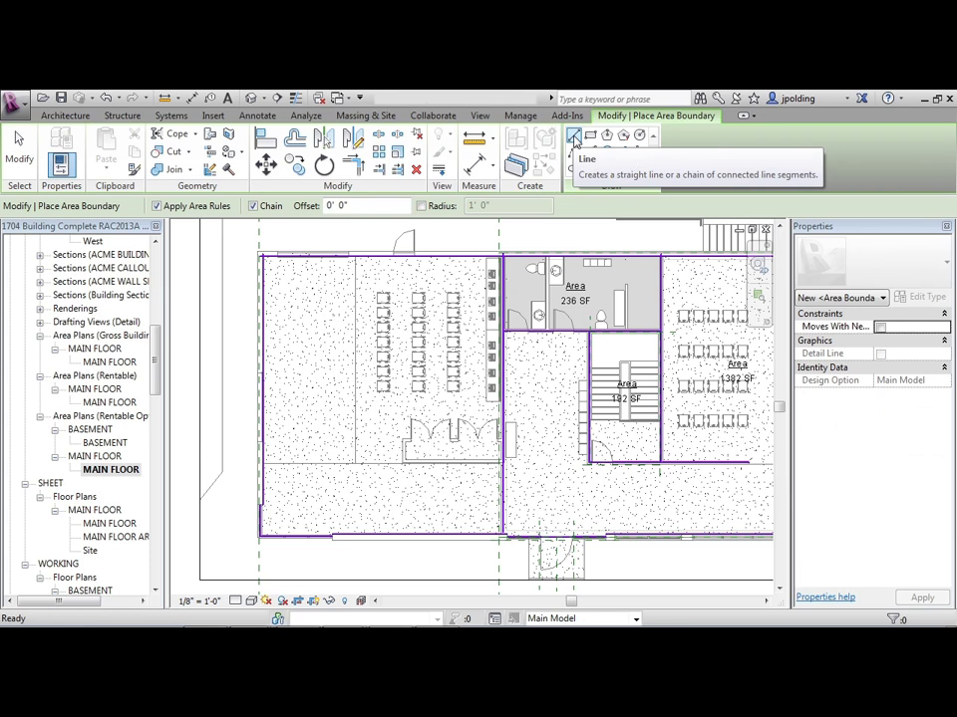
{"action": "left_click", "coordinate": [366, 257]}
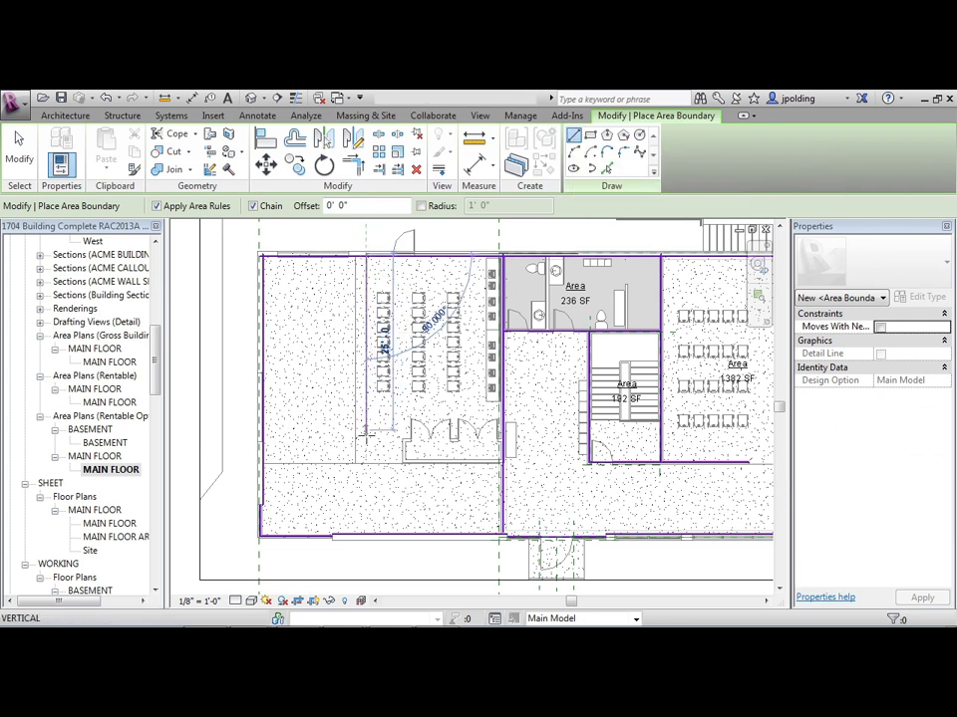
{"action": "left_click", "coordinate": [365, 535]}
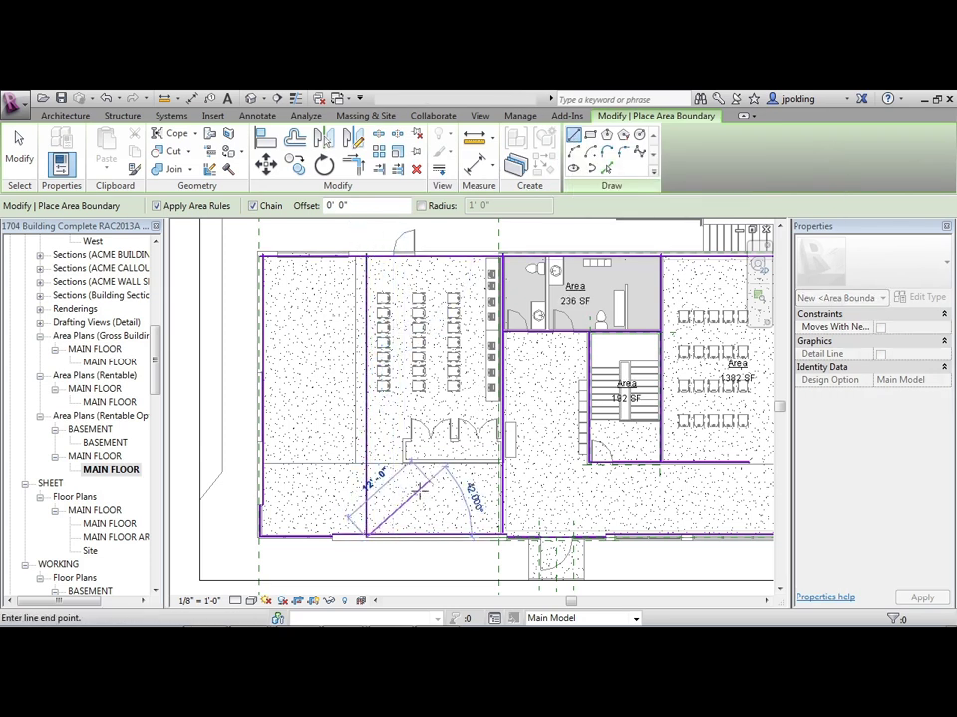
{"action": "key", "text": "Escape"}
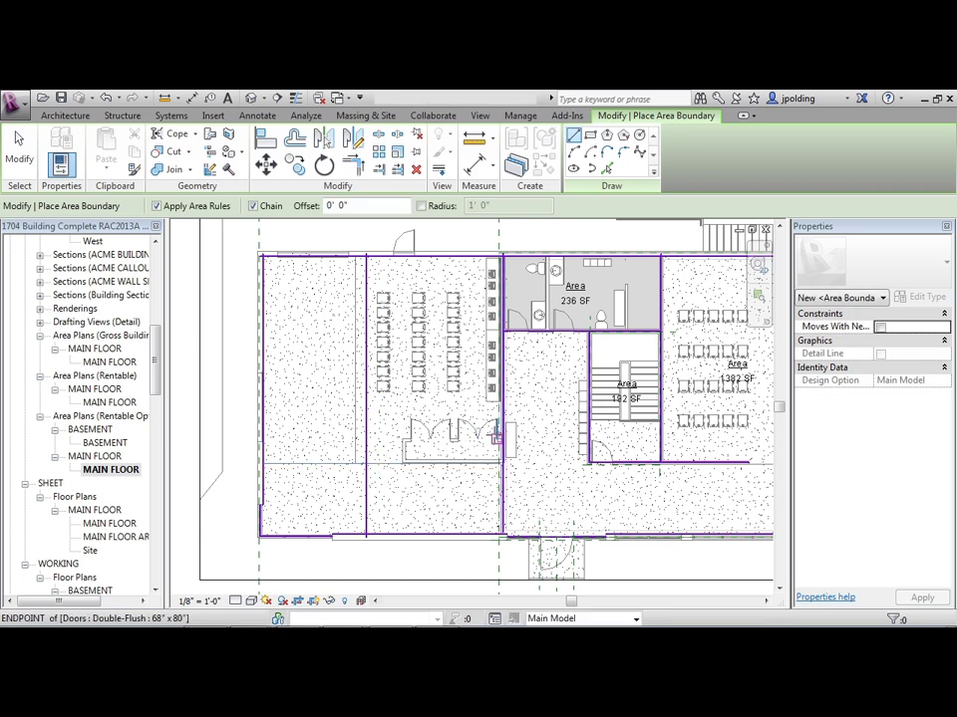
- Draw a horizontal area boundary below the stair enclosure
{"action": "middle_click_drag", "start_coordinate": [547, 506], "coordinate": [449, 477]}
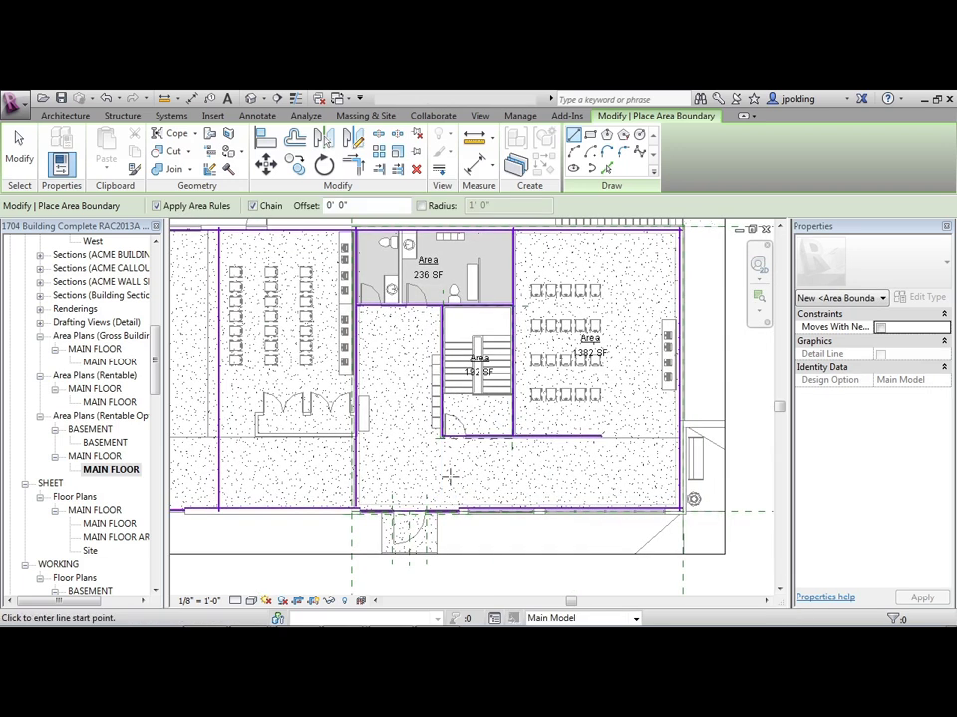
{"action": "left_click", "coordinate": [478, 438]}
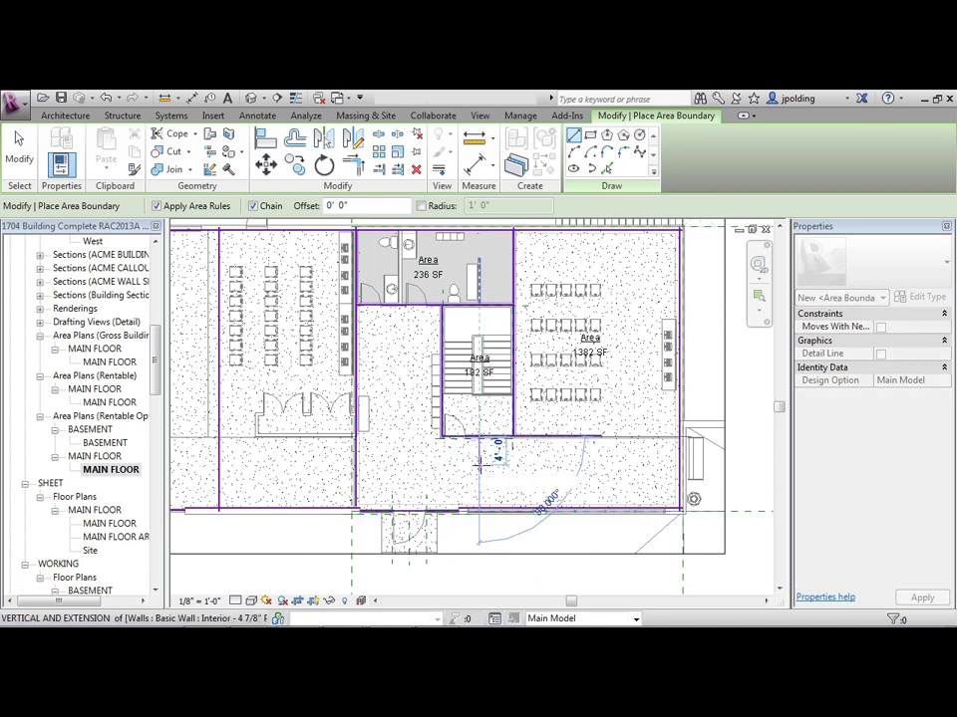
{"action": "left_click", "coordinate": [601, 438]}
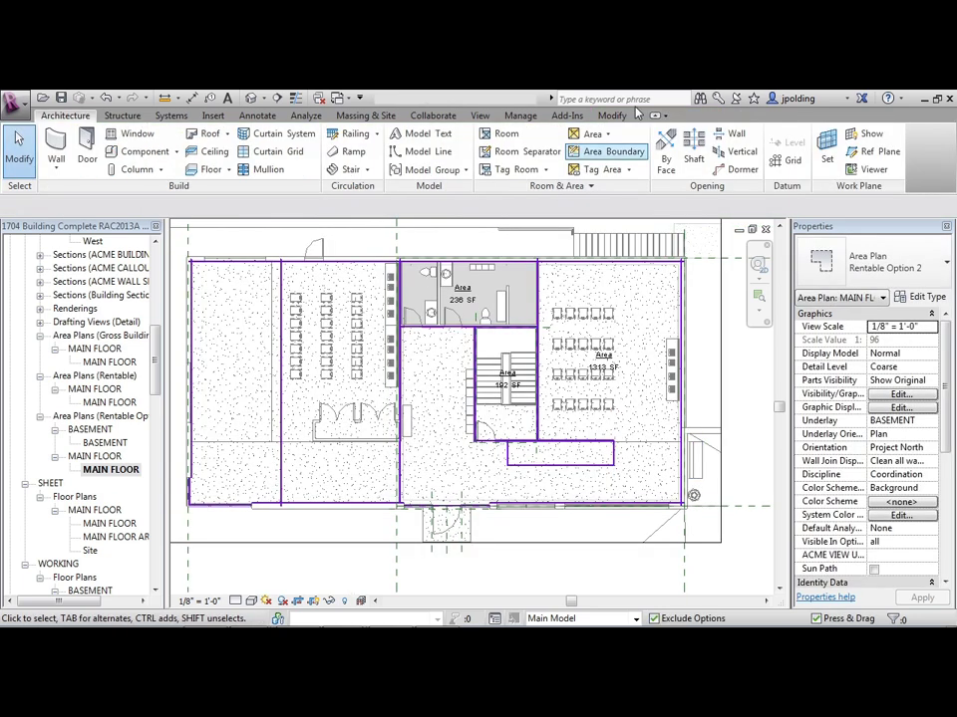
- Place tagged areas in the left room (581 SF), middle room (763 SF) and strip below the stair (69 SF)
{"action": "left_click", "coordinate": [593, 134]}
{"action": "left_click", "coordinate": [602, 187]}
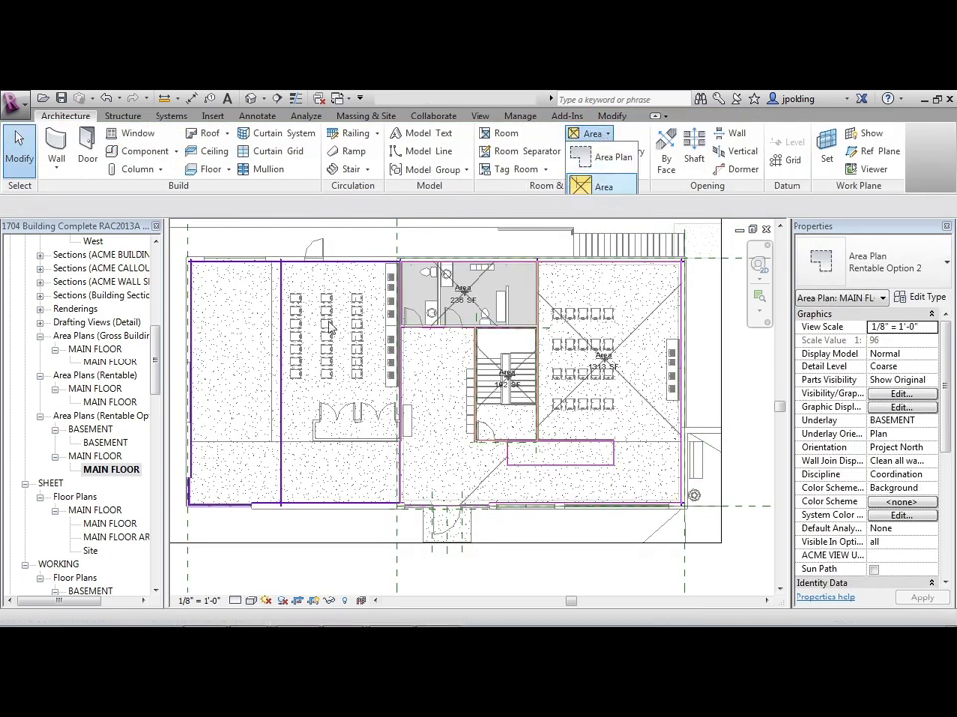
{"action": "left_click", "coordinate": [241, 379]}
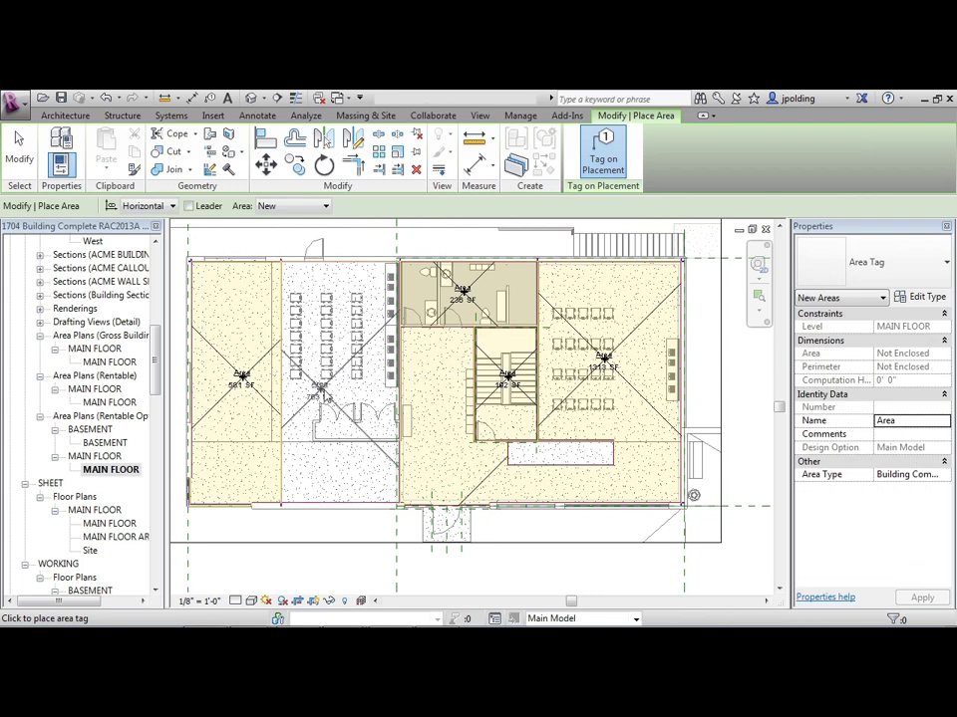
{"action": "left_click", "coordinate": [335, 385]}
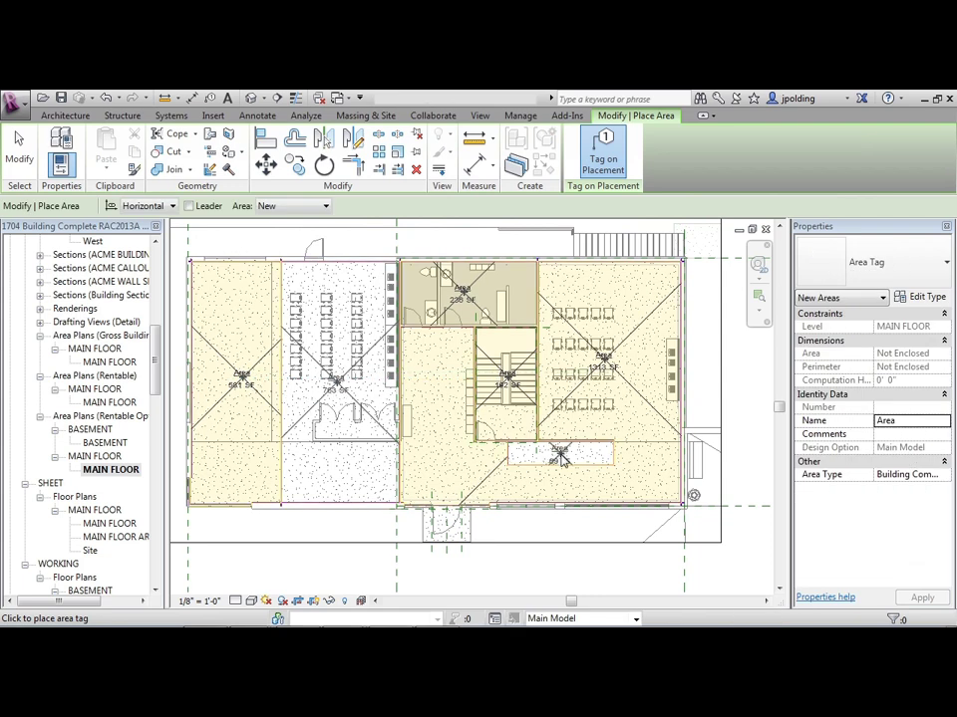
{"action": "left_click", "coordinate": [559, 453]}
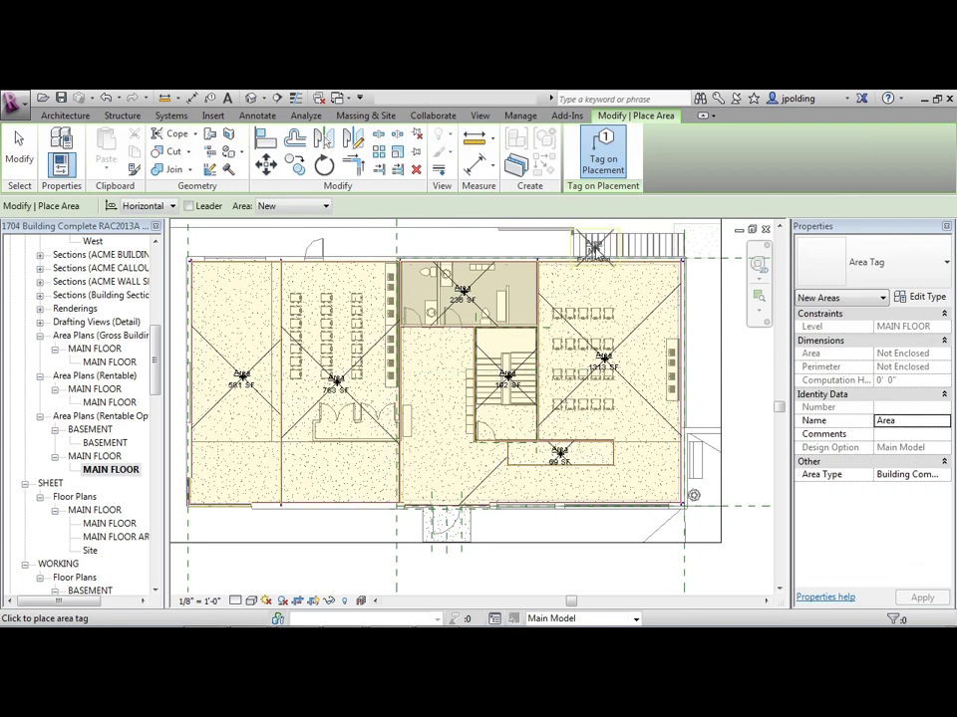
{"action": "key", "text": "Escape"}
{"action": "key", "text": "Escape"}
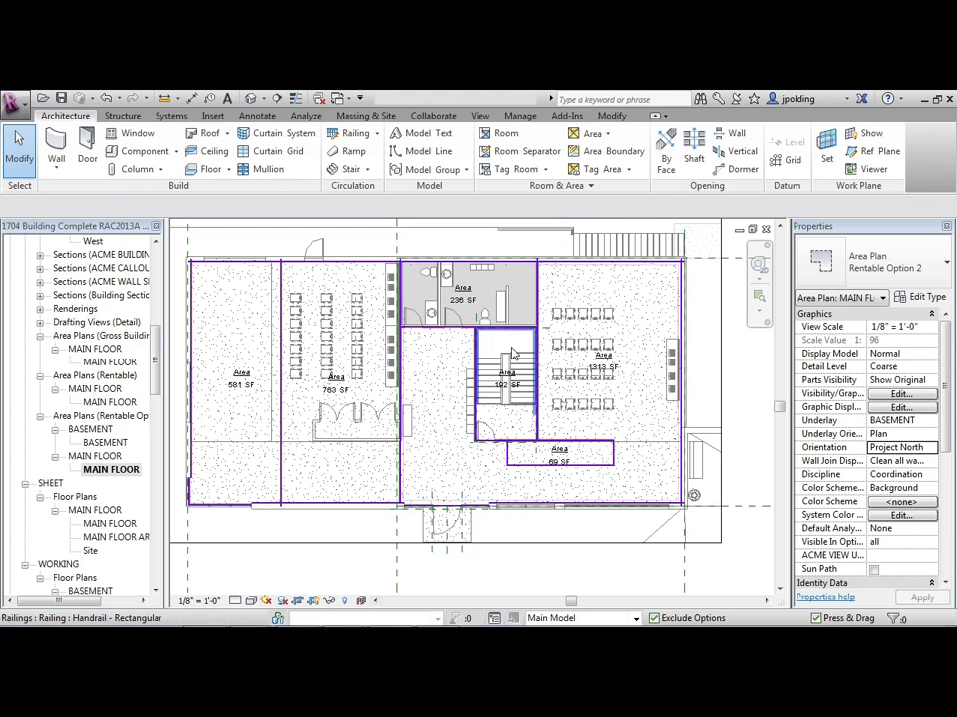
{"action": "scroll", "coordinate": [426, 333], "scroll_direction": "up", "scroll_amount": 3}
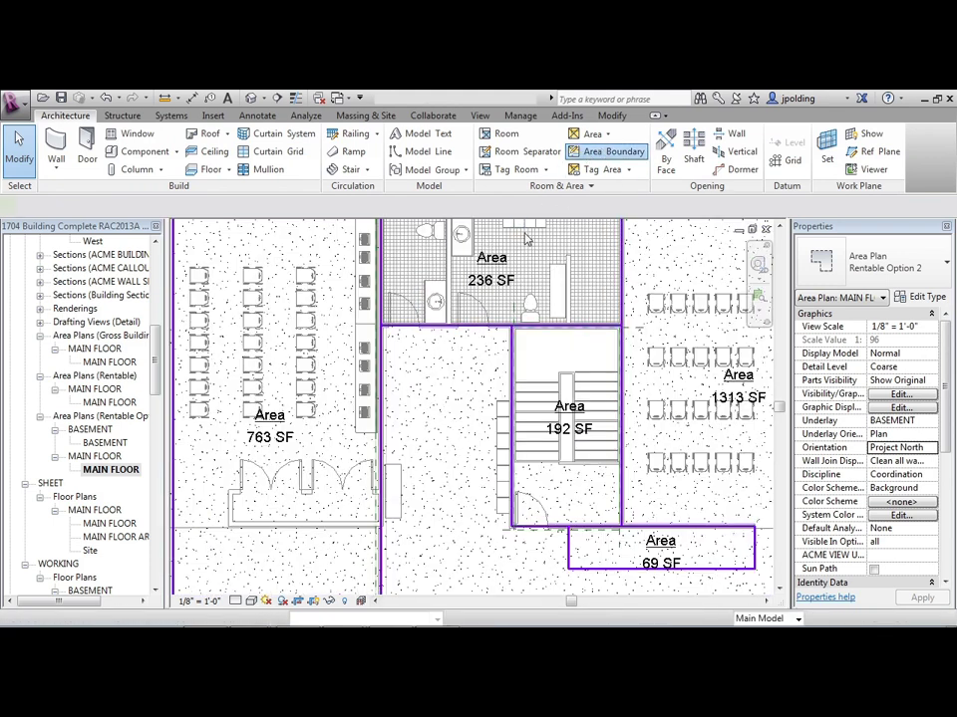
{"action": "left_click", "coordinate": [603, 152]}
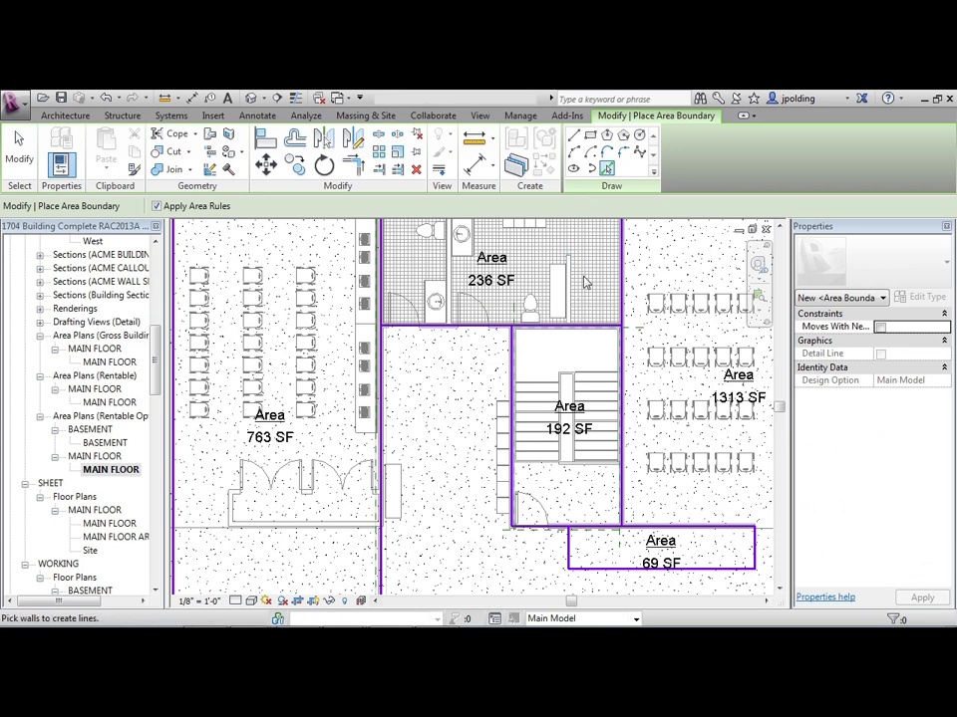
{"action": "scroll", "coordinate": [362, 261], "scroll_direction": "down", "scroll_amount": 2}
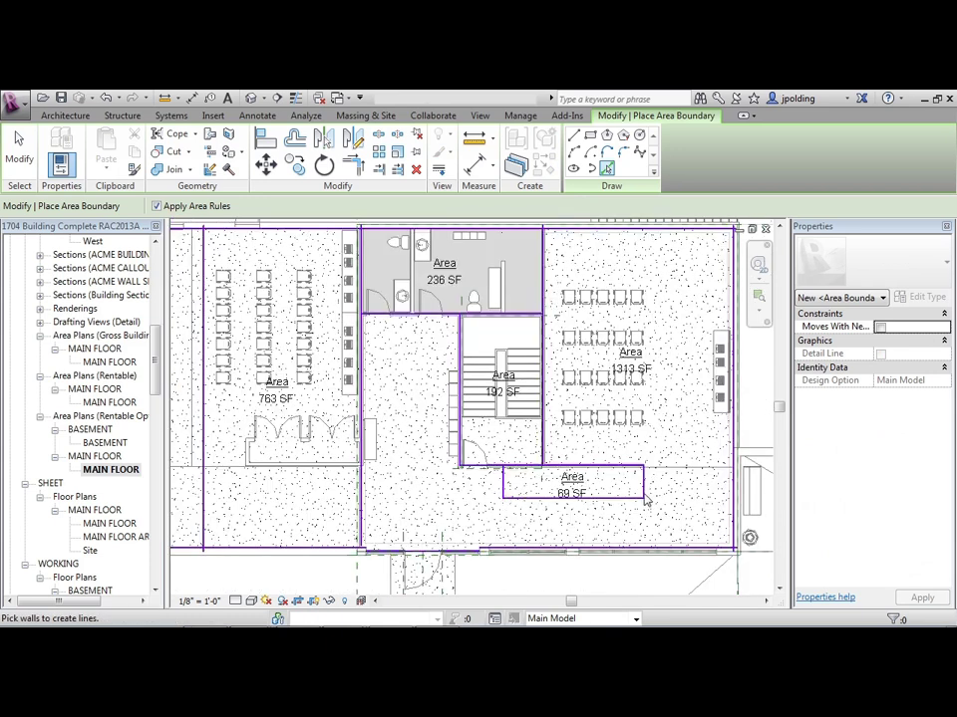
{"action": "key", "text": "Escape"}
{"action": "key", "text": "Escape"}
{"action": "scroll", "coordinate": [645, 500], "scroll_direction": "down", "scroll_amount": 3}
{"action": "scroll", "coordinate": [308, 453], "scroll_direction": "up", "scroll_amount": 2}
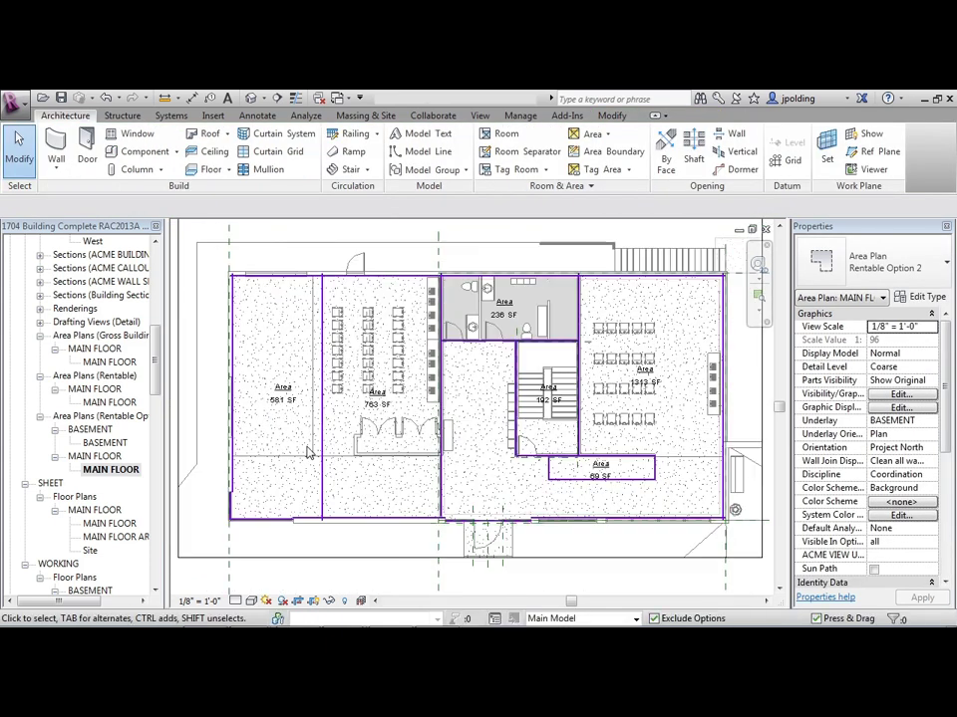
{"action": "scroll", "coordinate": [274, 401], "scroll_direction": "up", "scroll_amount": 3}
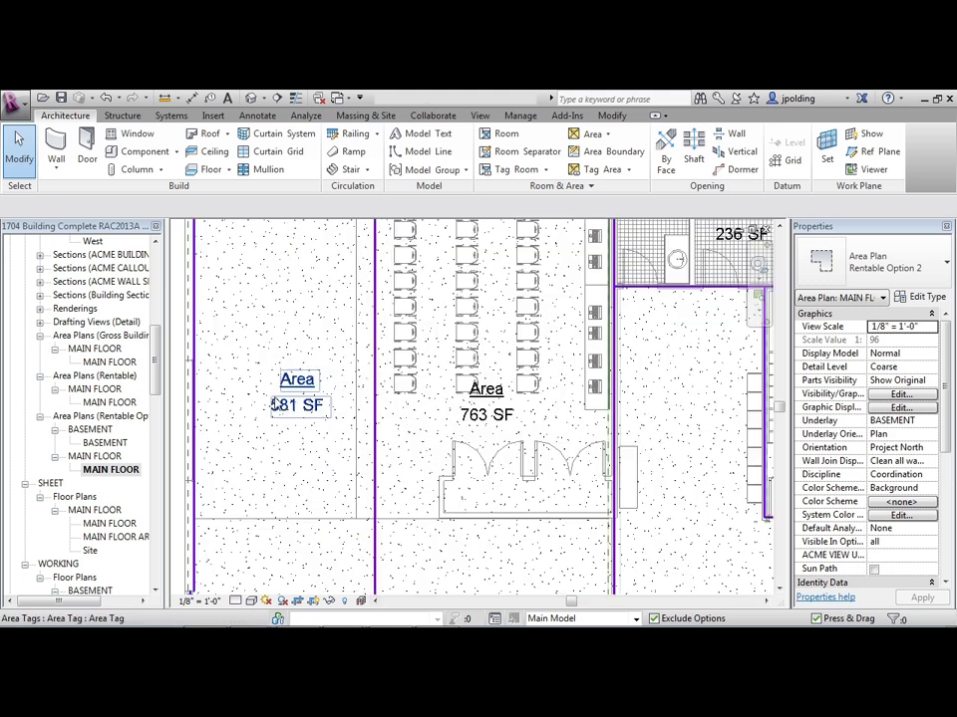
{"action": "key", "text": "Escape"}
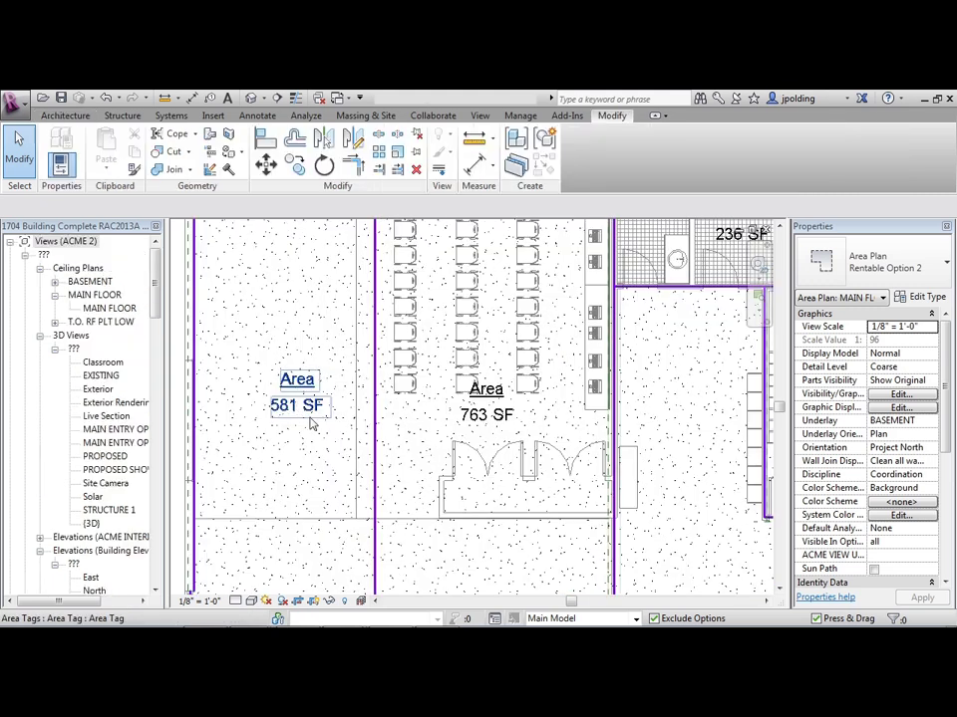
{"action": "left_click", "coordinate": [257, 428]}
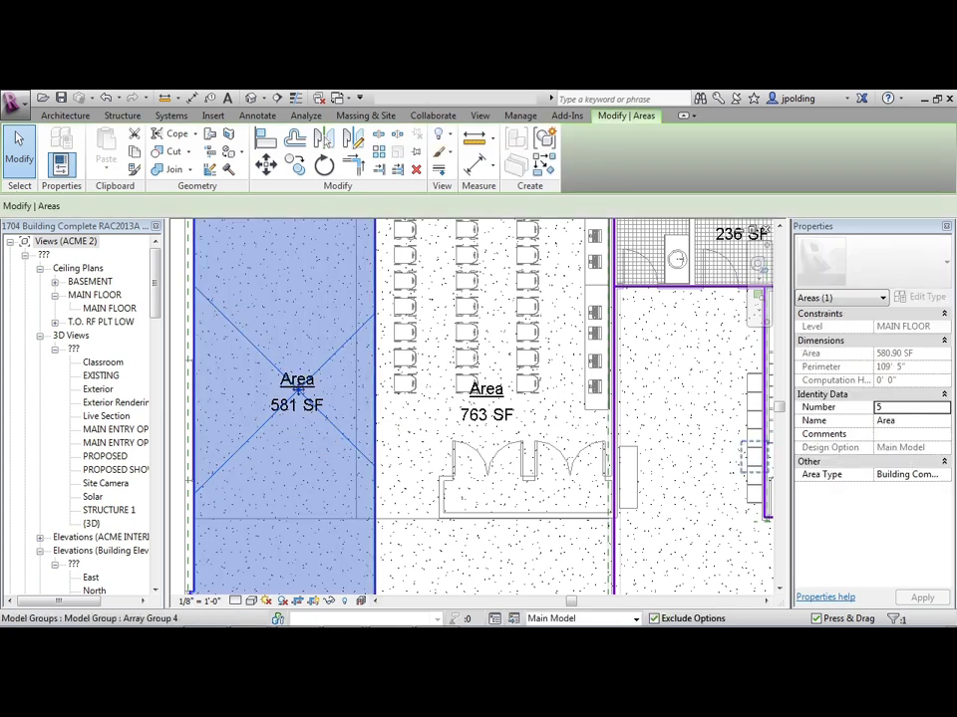
- In Properties, rename the left 581 SF area to Garage and the middle 763 SF area to Storage
{"action": "left_click", "coordinate": [911, 422]}
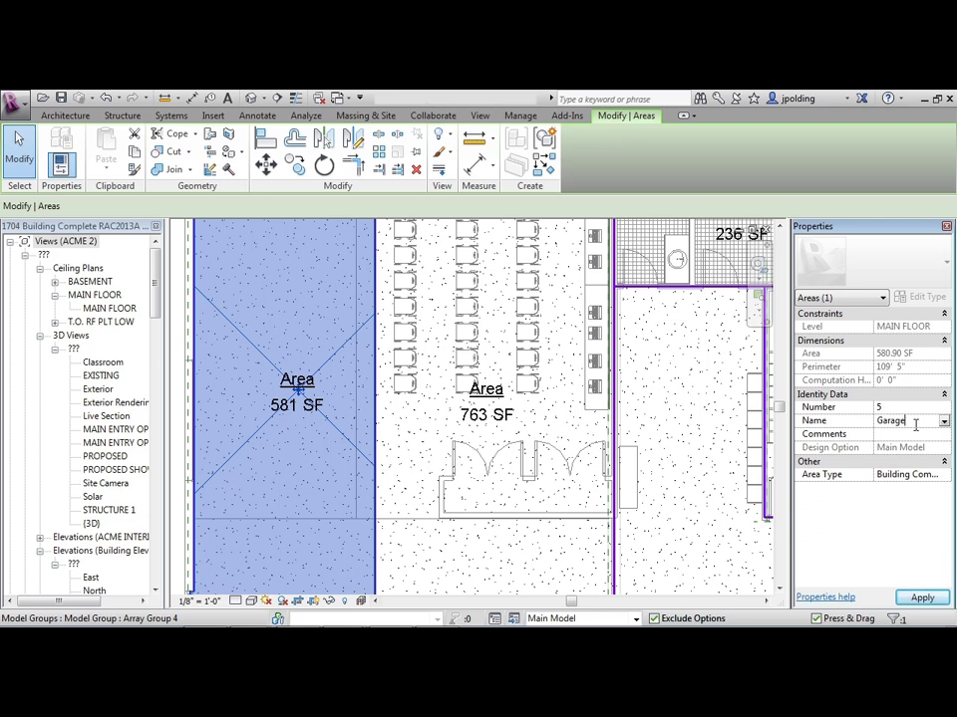
{"action": "left_click", "coordinate": [705, 396]}
{"action": "left_click", "coordinate": [538, 468]}
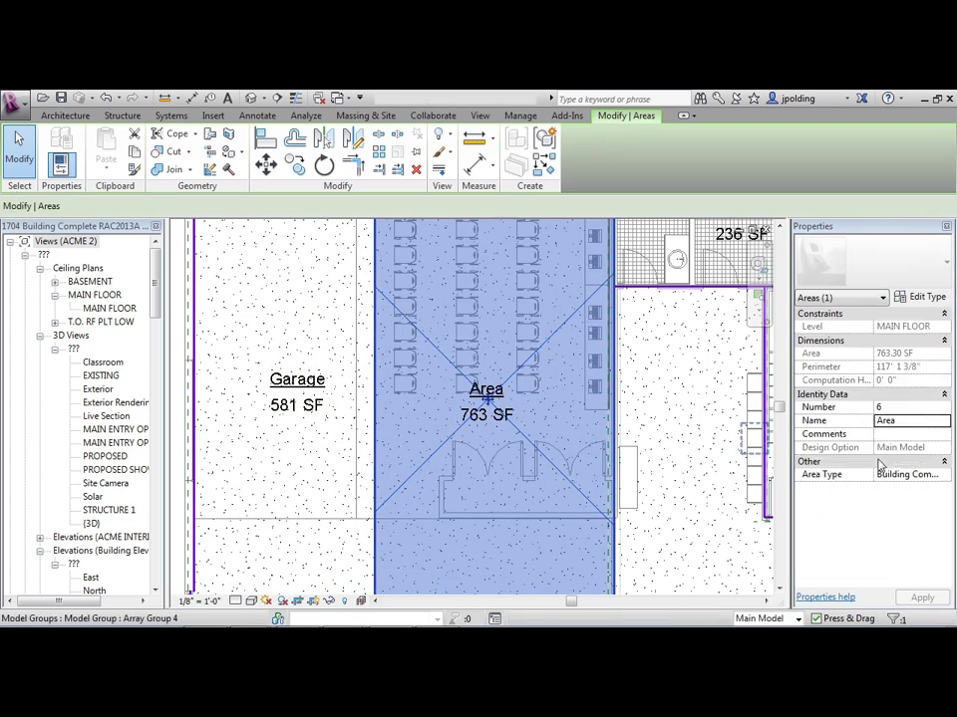
{"action": "left_click", "coordinate": [913, 422]}
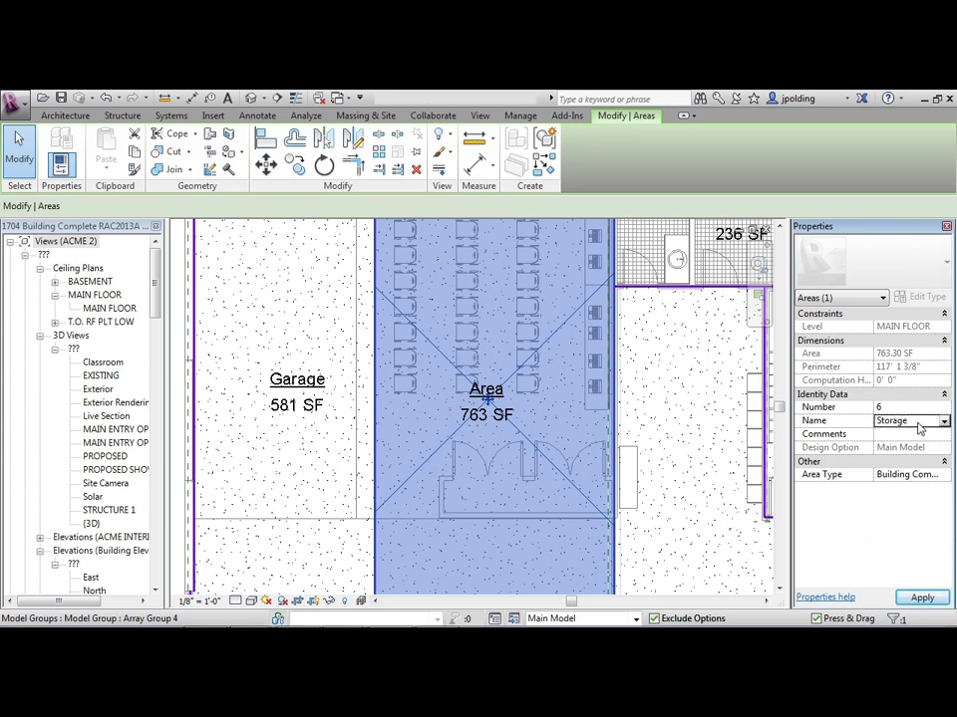
{"action": "key", "text": "Return"}
{"action": "key", "text": "Escape"}
{"action": "scroll", "coordinate": [551, 464], "scroll_direction": "down", "scroll_amount": 3}
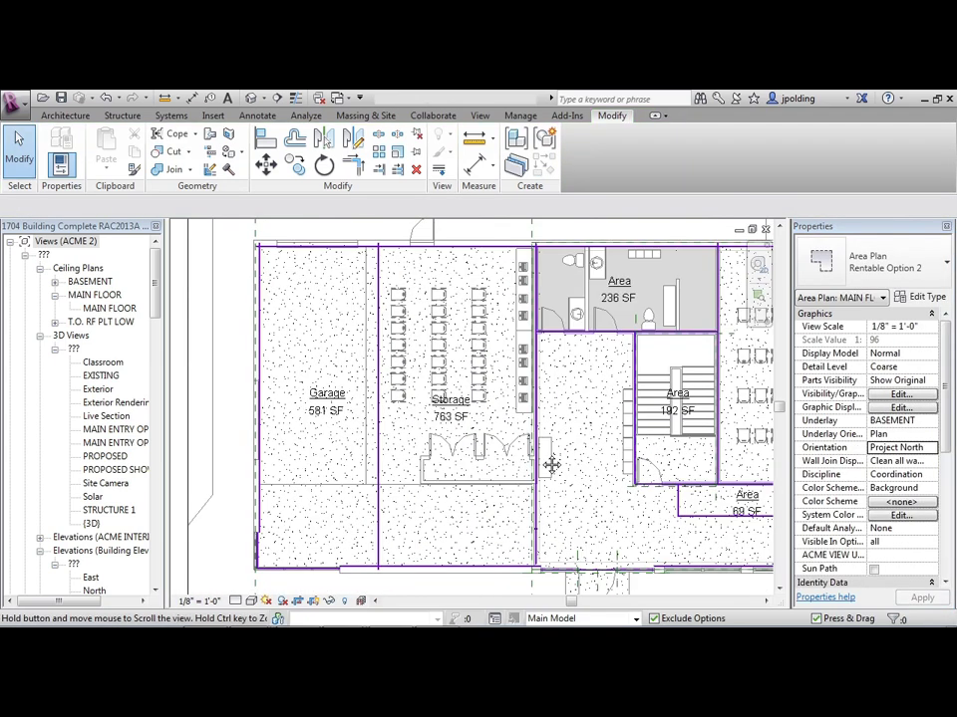
- Select only the 69 SF area below the stair using a window selection filtered to Areas
{"action": "middle_click_drag", "start_coordinate": [551, 463], "coordinate": [558, 510]}
{"action": "scroll", "coordinate": [558, 509], "scroll_direction": "up", "scroll_amount": 2}
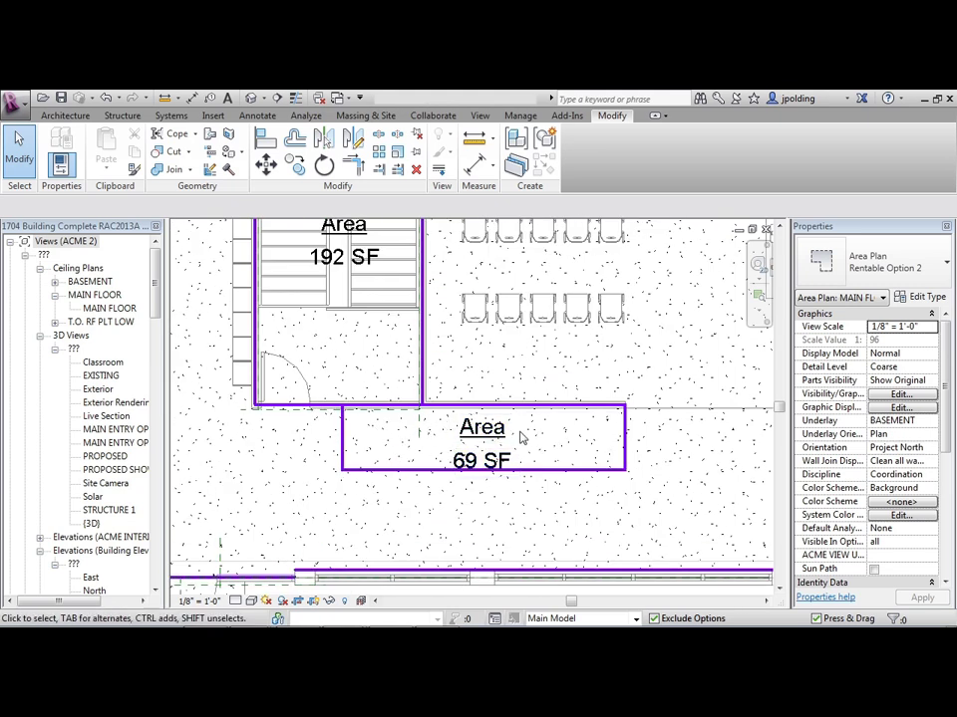
{"action": "scroll", "coordinate": [543, 498], "scroll_direction": "down", "scroll_amount": 1}
{"action": "left_click", "coordinate": [416, 446]}
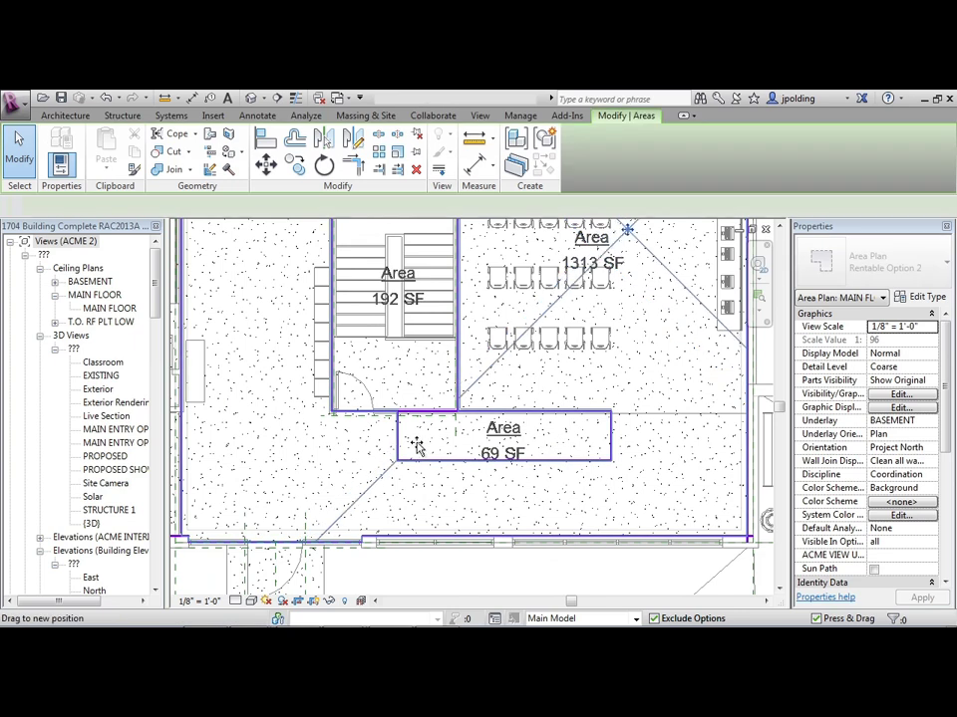
{"action": "key", "text": "Escape"}
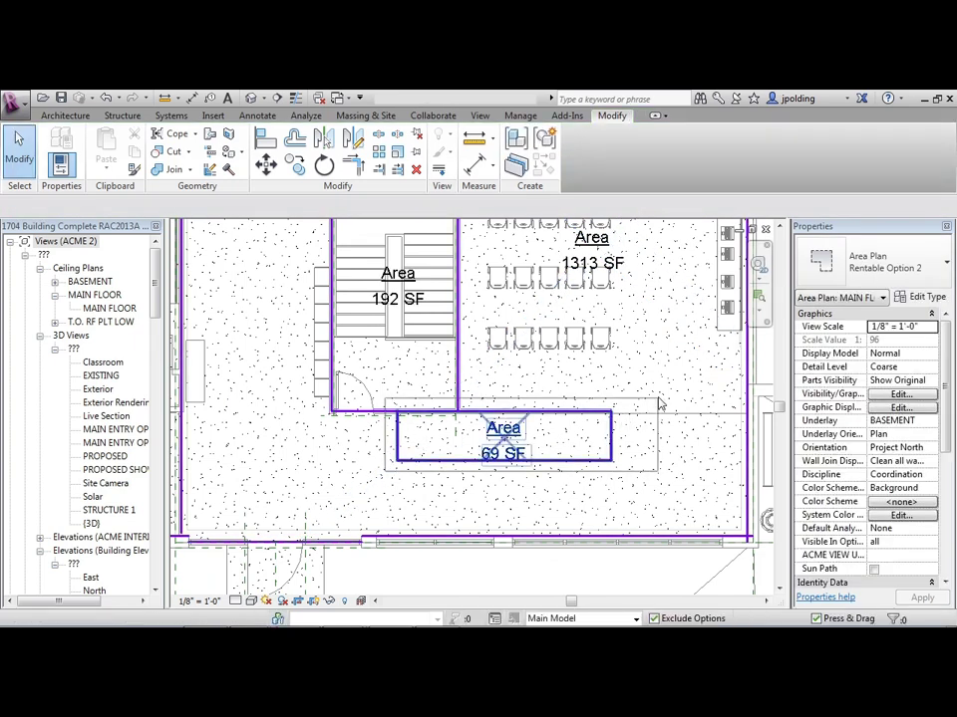
{"action": "left_click_drag", "start_coordinate": [658, 406], "coordinate": [469, 474]}
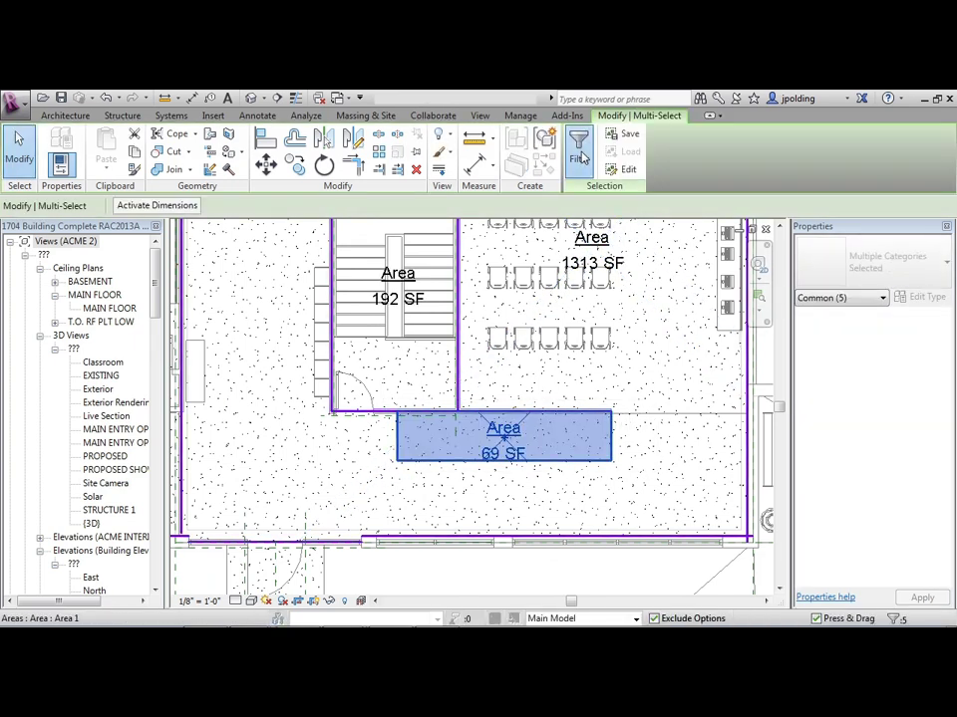
{"action": "left_click", "coordinate": [578, 149]}
{"action": "left_click", "coordinate": [596, 300]}
{"action": "left_click", "coordinate": [345, 293]}
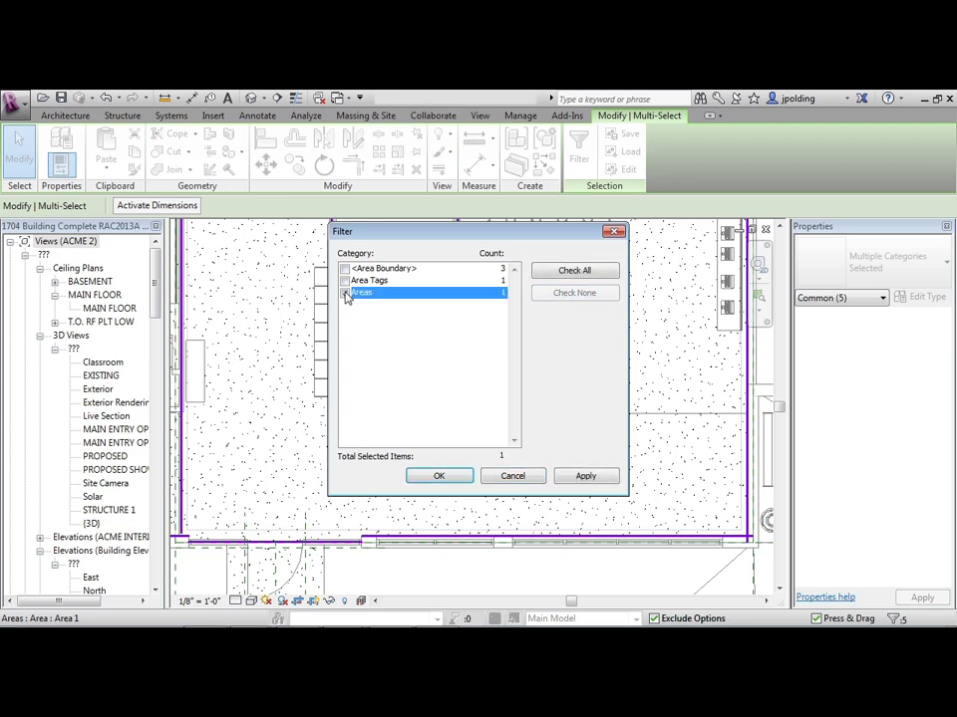
{"action": "left_click", "coordinate": [438, 478]}
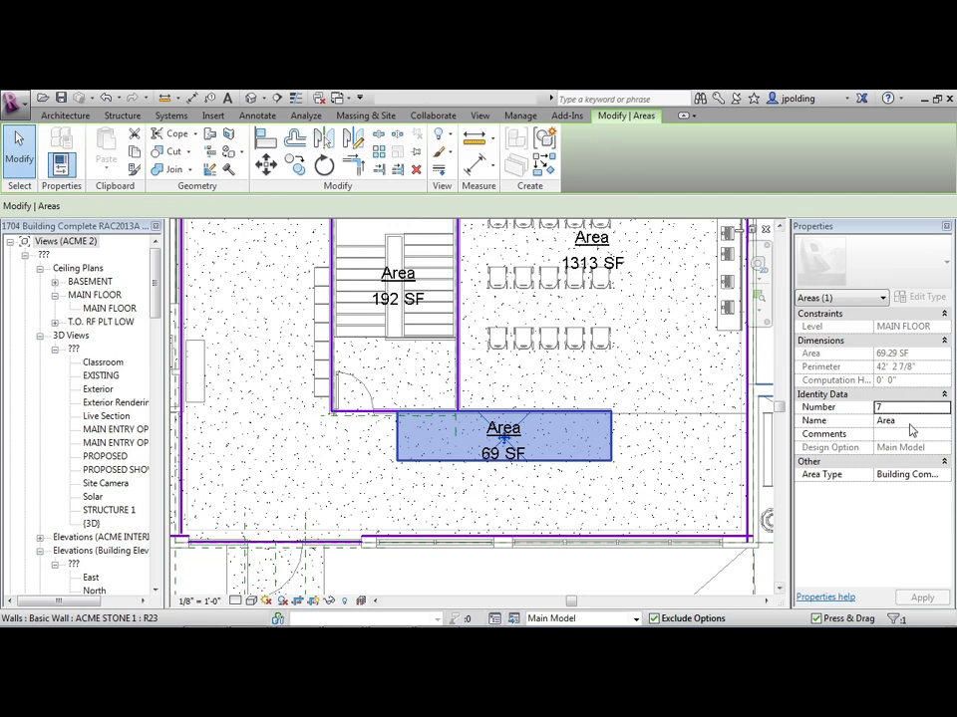
- Set the selected area's Name to exhibition
{"action": "left_click", "coordinate": [911, 423]}
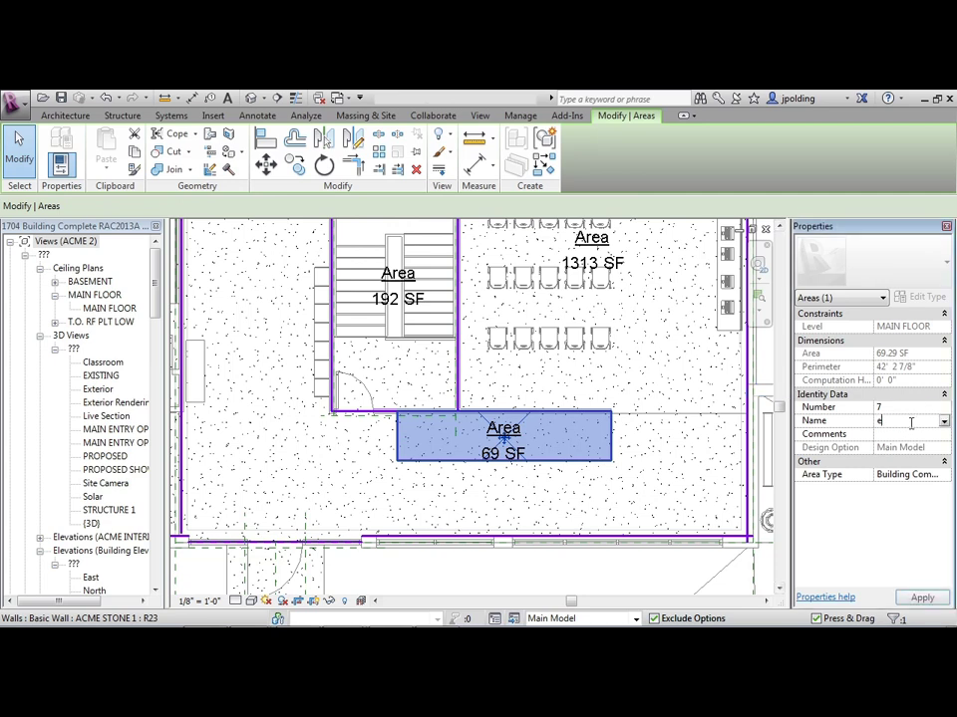
{"action": "type", "text": "exhibitio"}
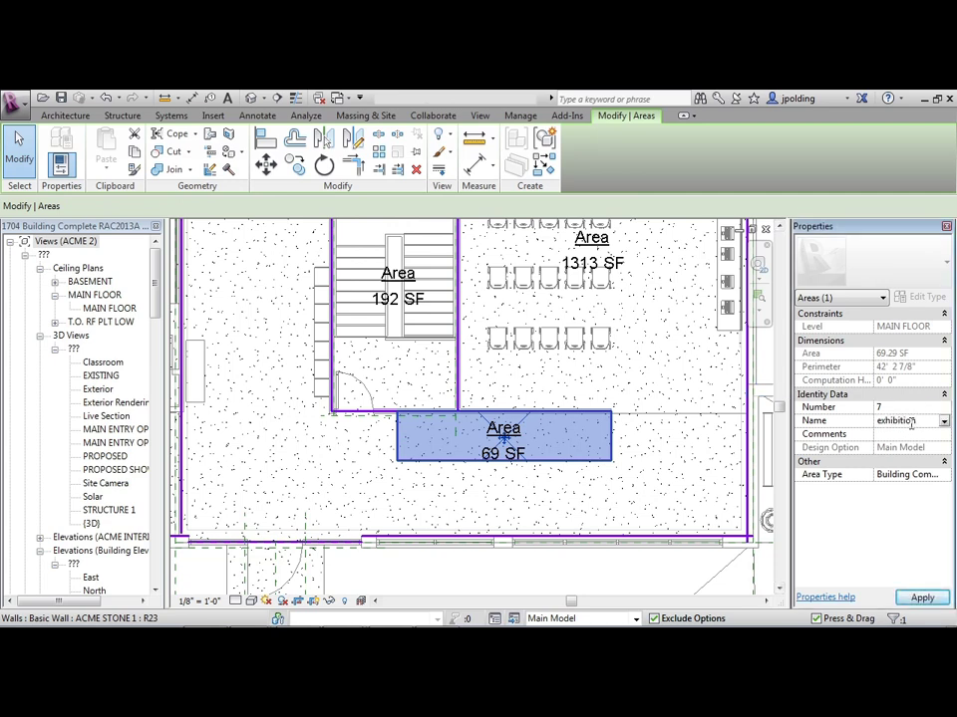
{"action": "type", "text": "n"}
{"action": "key", "text": "Escape"}
{"action": "scroll", "coordinate": [538, 478], "scroll_direction": "down", "scroll_amount": 2}
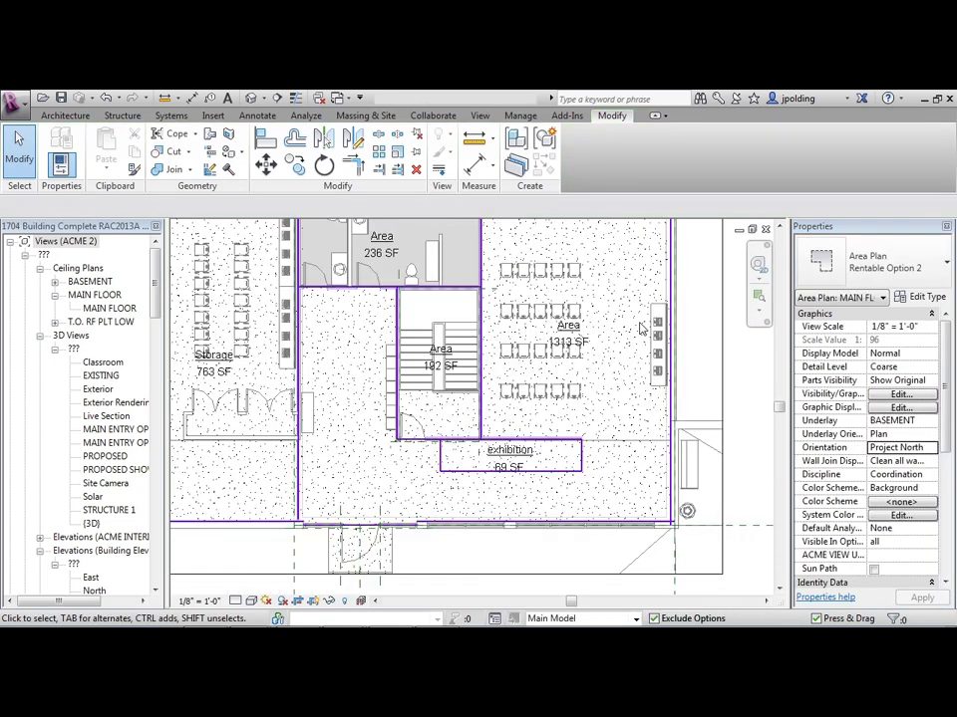
- Draw a vertical area boundary from the top-right wall corner to the bottom wall, reducing the large area to 1175 SF
{"action": "scroll", "coordinate": [643, 329], "scroll_direction": "up", "scroll_amount": 4}
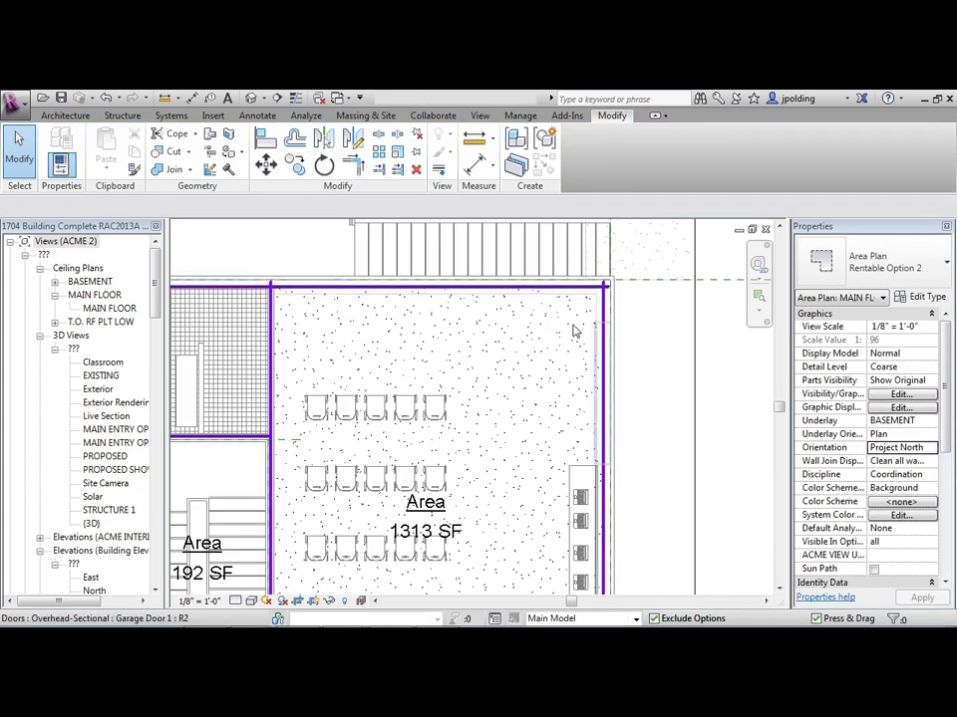
{"action": "scroll", "coordinate": [407, 395], "scroll_direction": "down", "scroll_amount": 2}
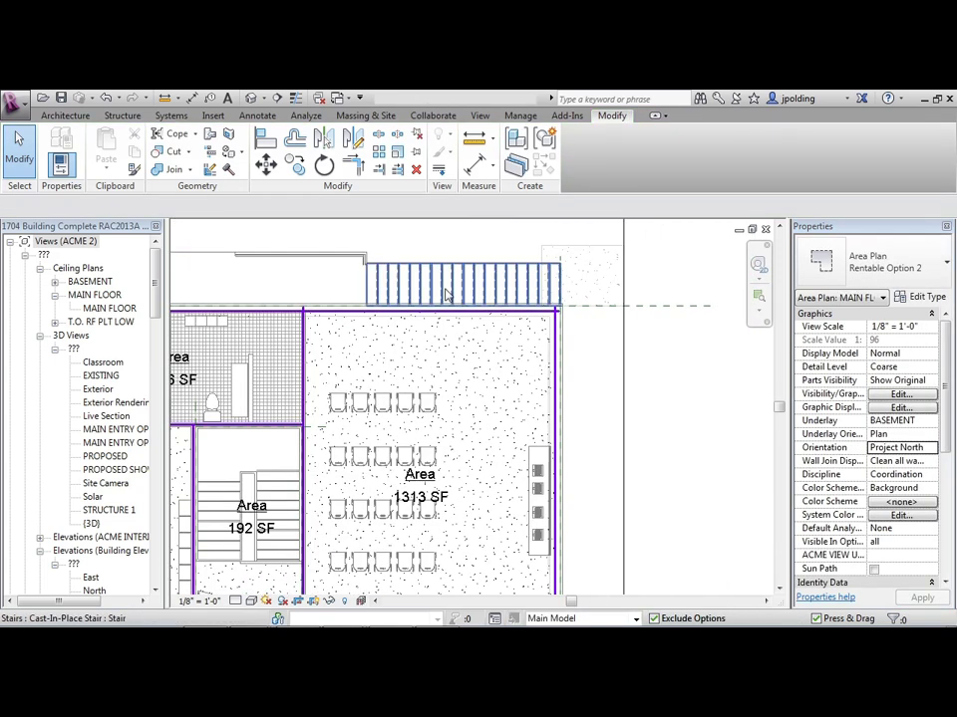
{"action": "left_click", "coordinate": [68, 116]}
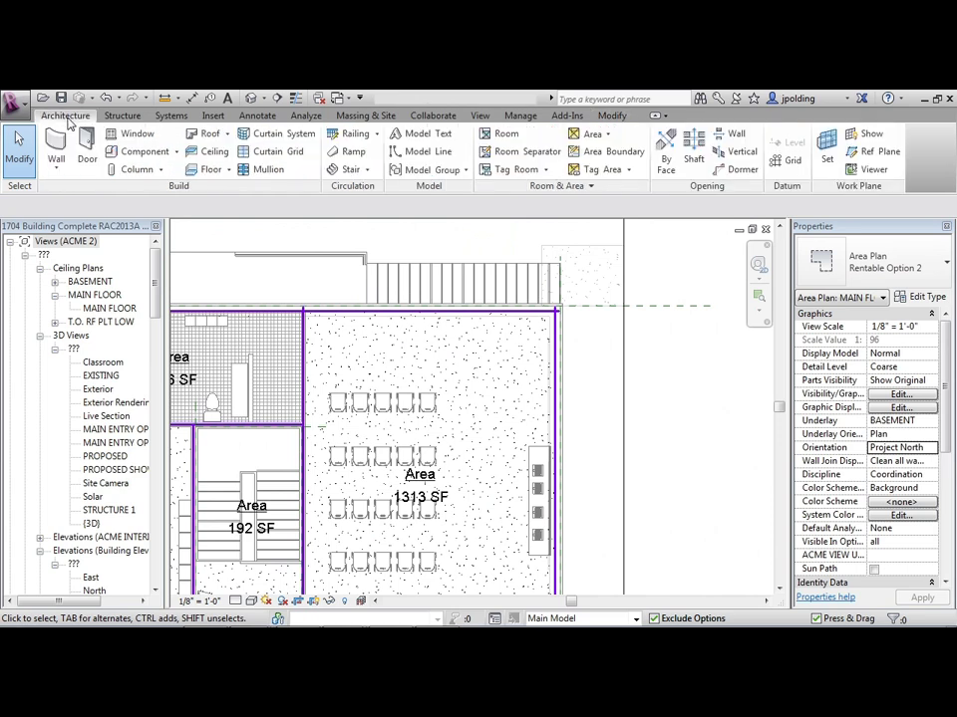
{"action": "left_click", "coordinate": [601, 160]}
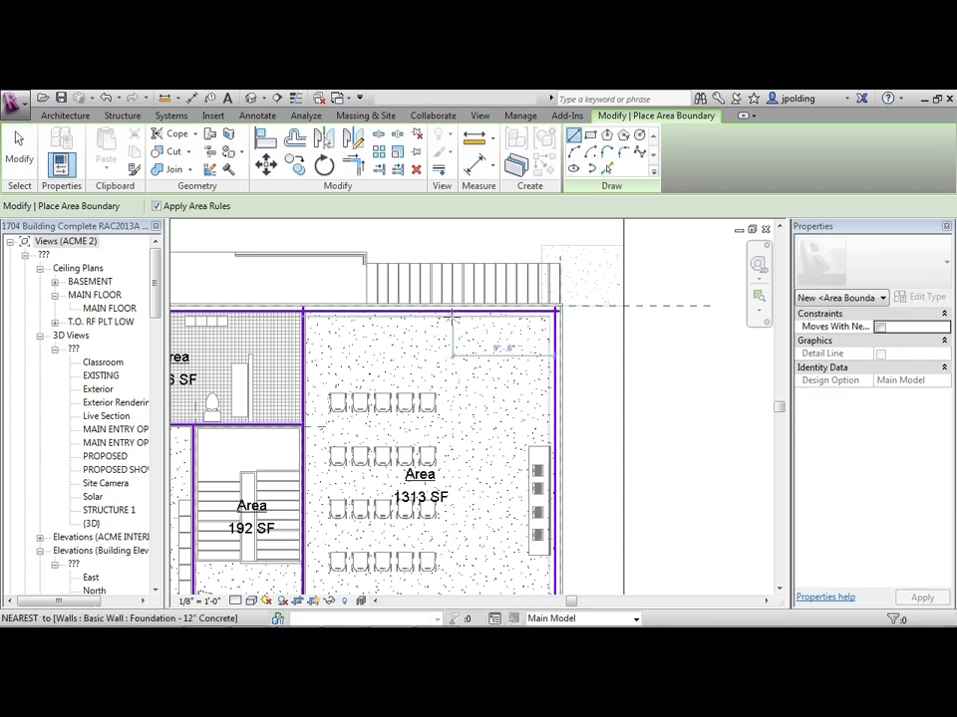
{"action": "left_click", "coordinate": [510, 315]}
{"action": "middle_click_drag", "start_coordinate": [509, 516], "coordinate": [504, 289]}
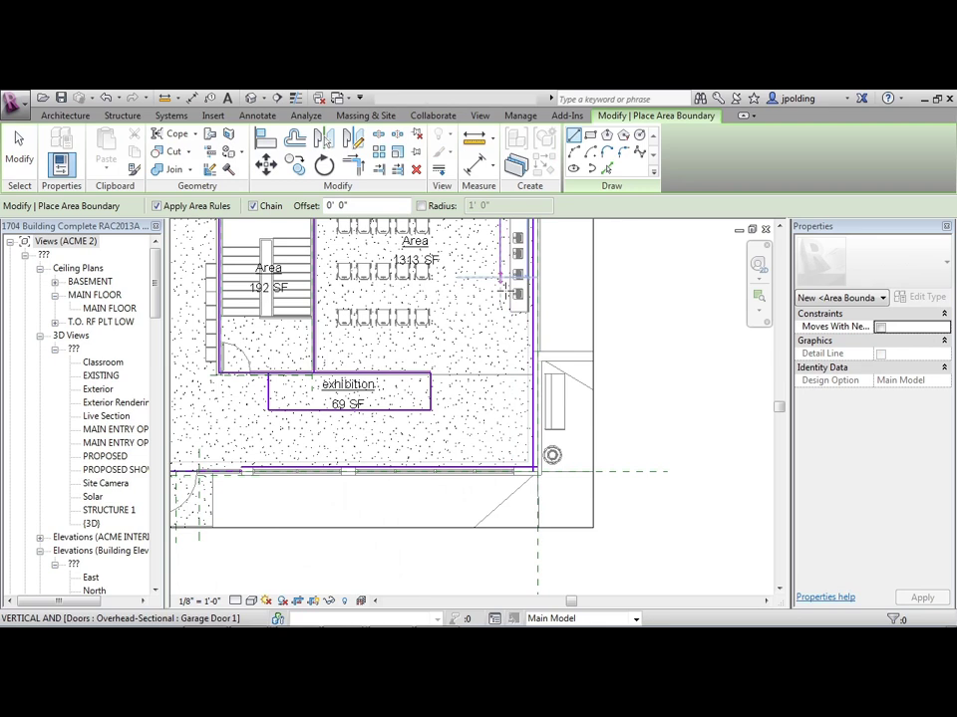
{"action": "left_click", "coordinate": [501, 464]}
{"action": "middle_click_drag", "start_coordinate": [520, 418], "coordinate": [522, 459]}
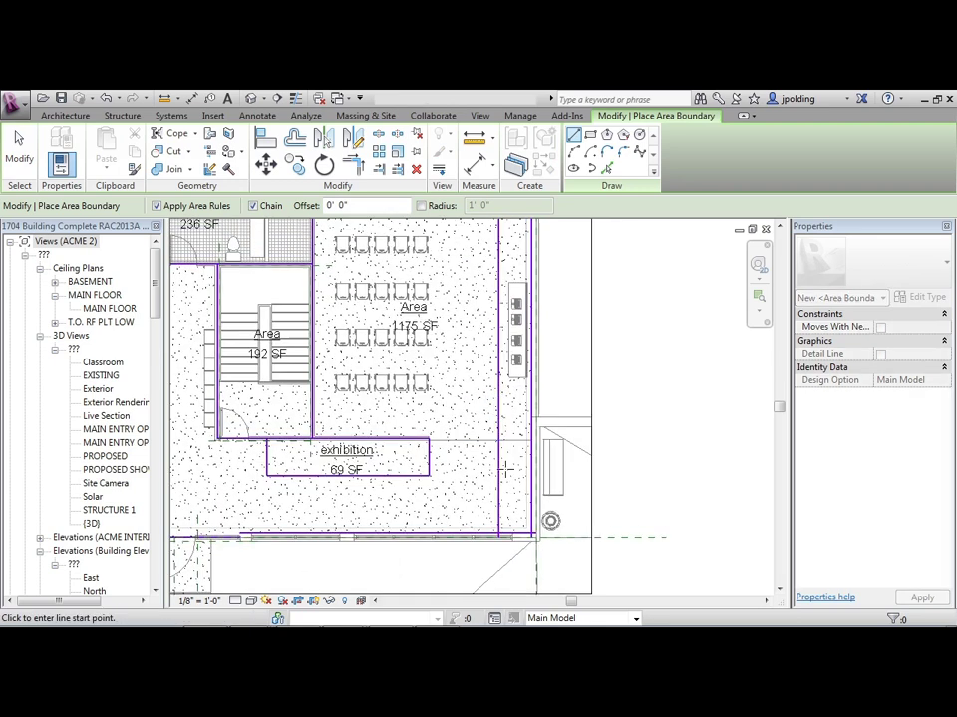
{"action": "key", "text": "Escape"}
{"action": "key", "text": "Escape"}
{"action": "left_click", "coordinate": [590, 140]}
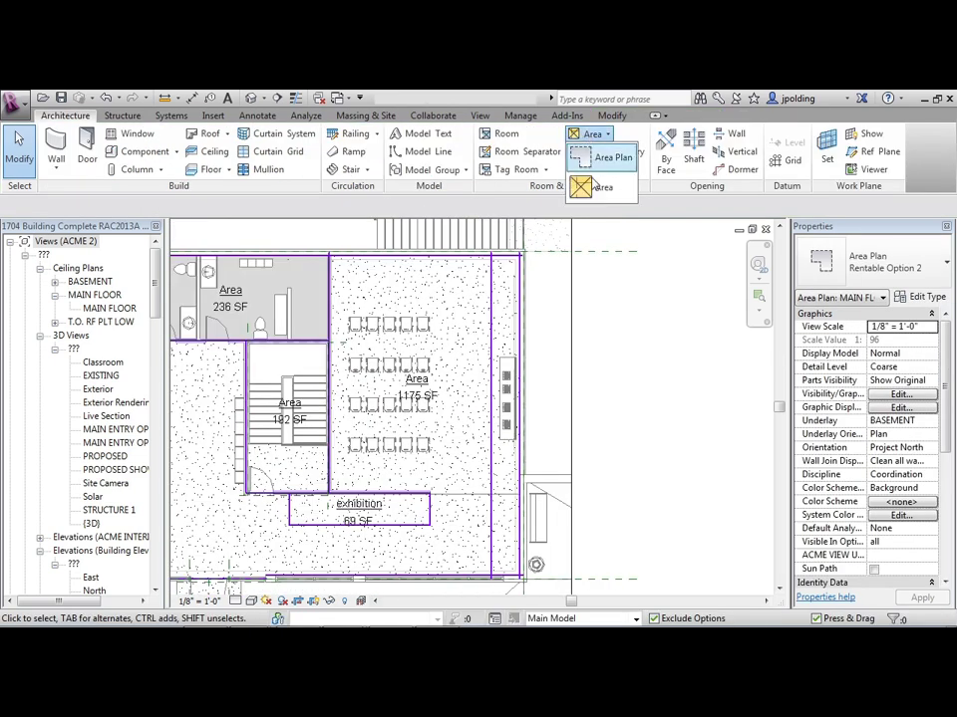
- Place a new 38 SF area in the narrow east strip
{"action": "left_click", "coordinate": [589, 185]}
{"action": "left_click", "coordinate": [502, 369]}
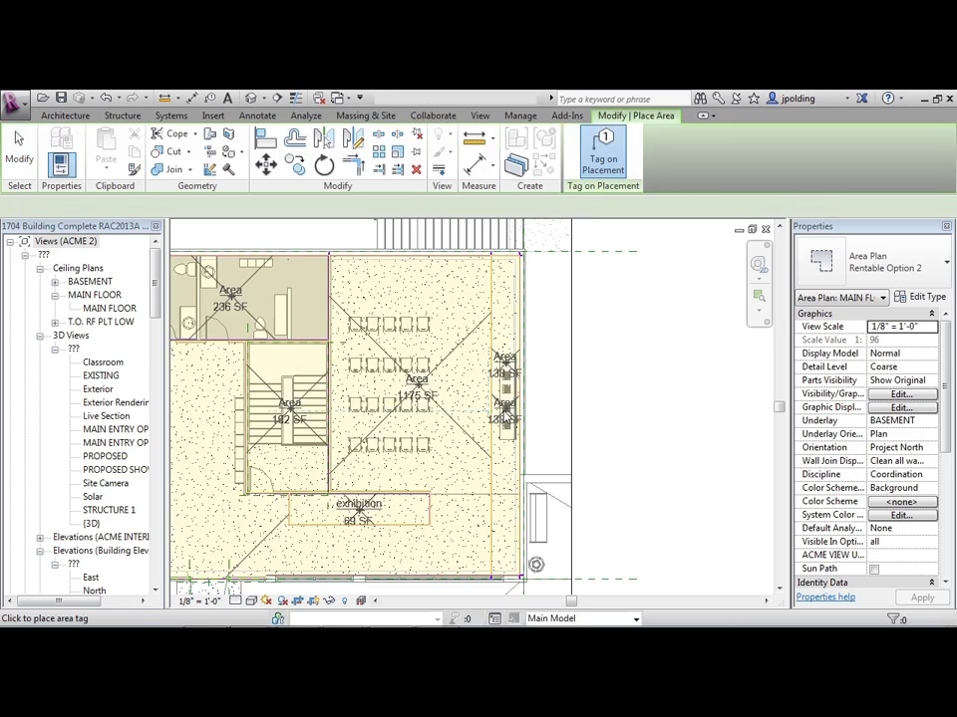
{"action": "scroll", "coordinate": [503, 403], "scroll_direction": "up", "scroll_amount": 2}
{"action": "key", "text": "Escape"}
{"action": "key", "text": "Escape"}
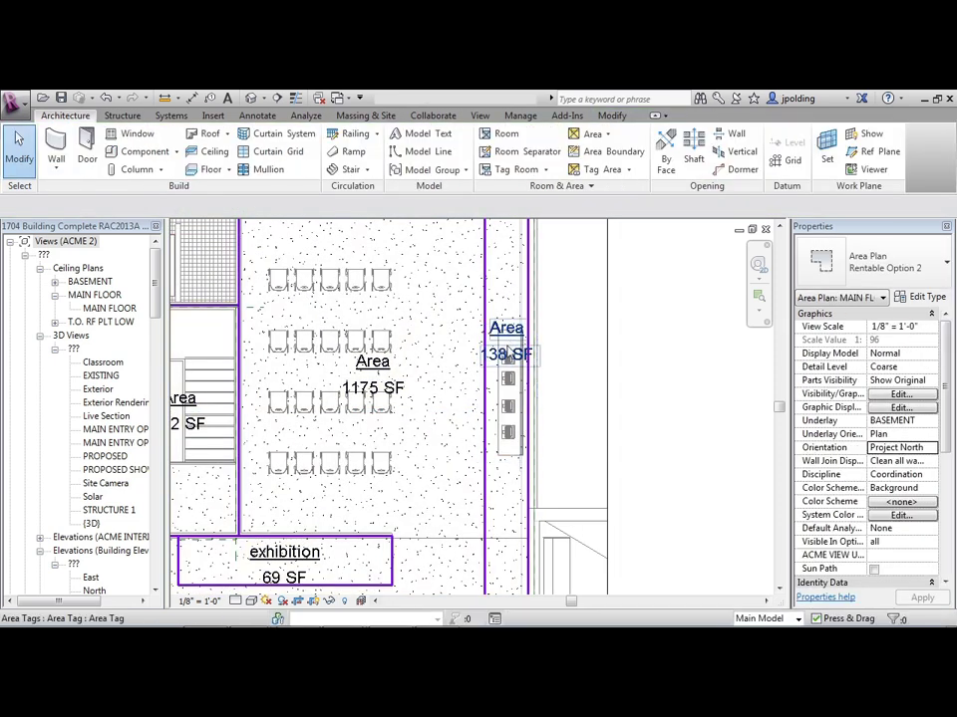
- Move the strip's tag higher, relabel it exhibition, and close the Area Tag family window
{"action": "left_click", "coordinate": [506, 342]}
{"action": "left_click_drag", "start_coordinate": [507, 351], "coordinate": [509, 302]}
{"action": "key", "text": "Escape"}
{"action": "left_click", "coordinate": [509, 284]}
{"action": "left_click", "coordinate": [510, 280]}
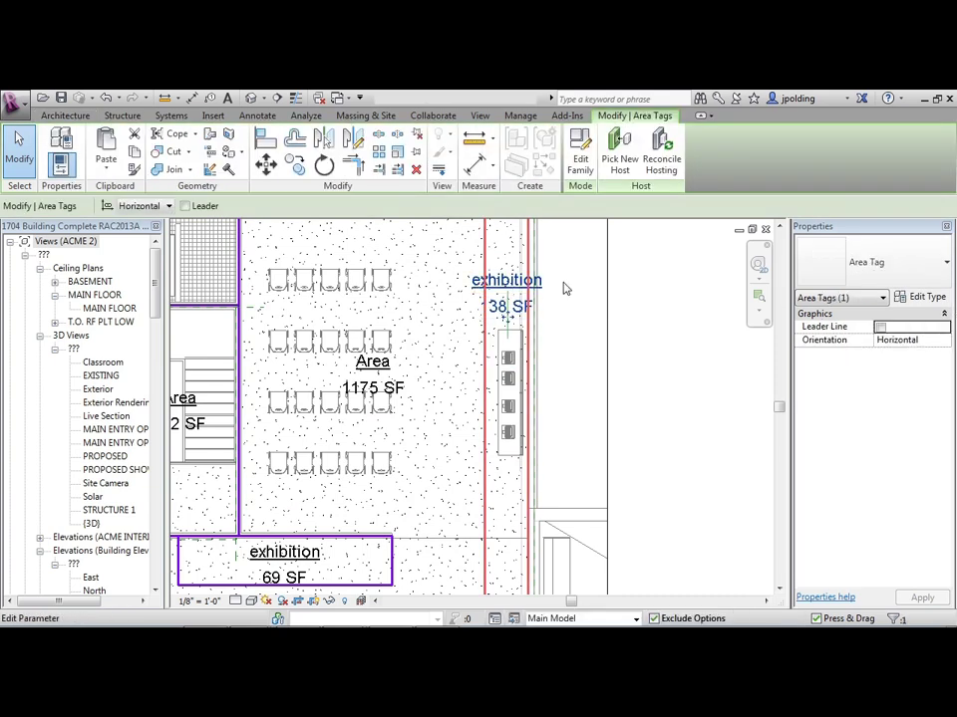
{"action": "scroll", "coordinate": [587, 338], "scroll_direction": "down", "scroll_amount": 5}
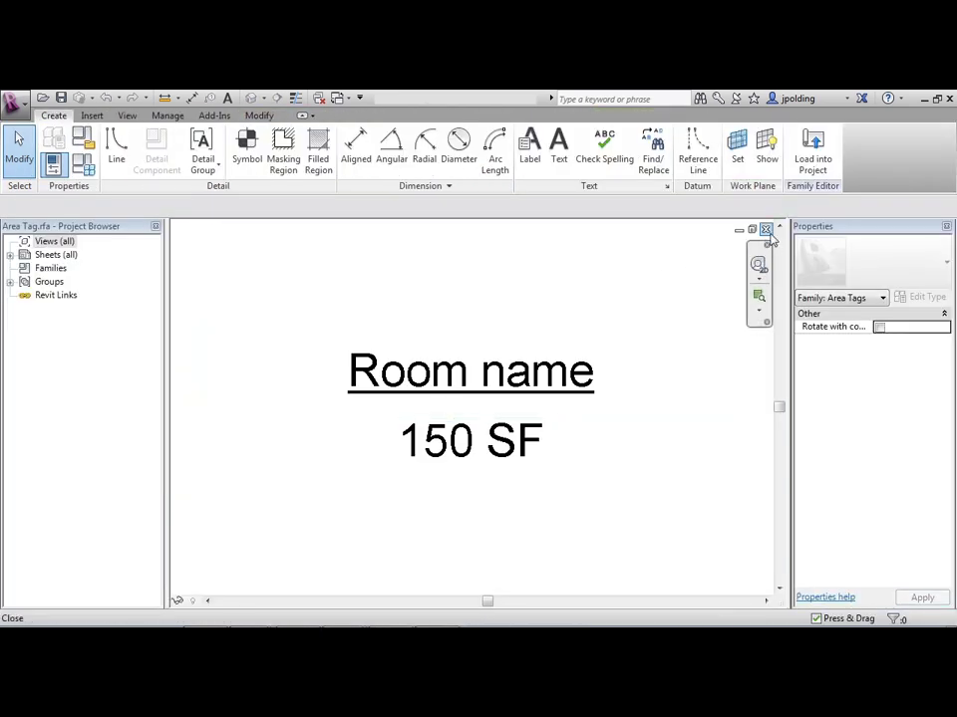
{"action": "left_click", "coordinate": [765, 230]}
{"action": "left_click", "coordinate": [523, 369]}
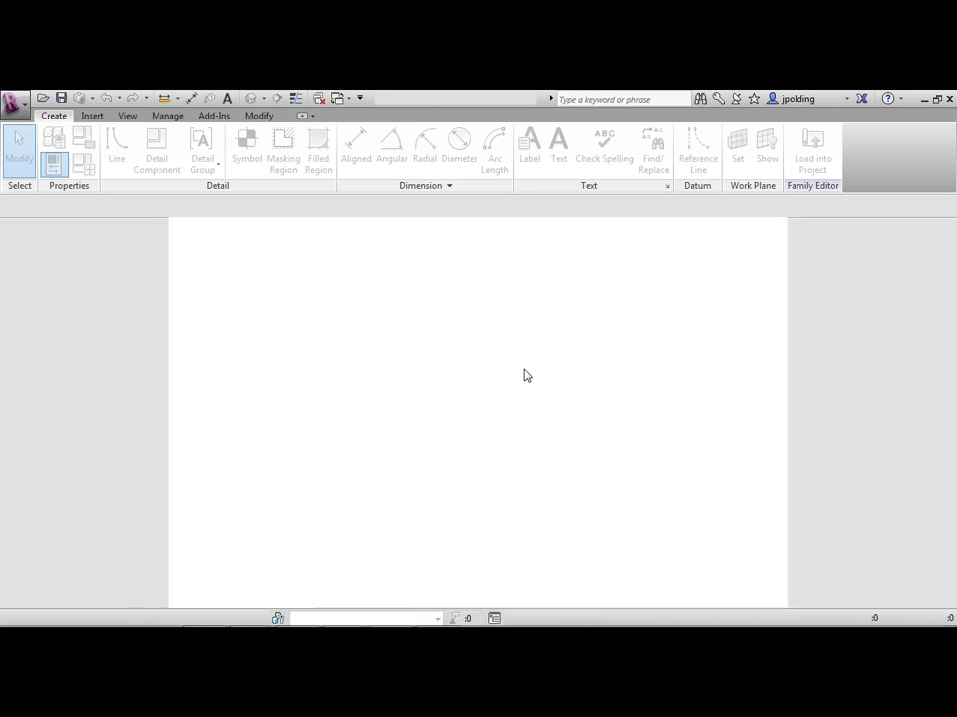
{"action": "scroll", "coordinate": [460, 383], "scroll_direction": "up", "scroll_amount": 3}
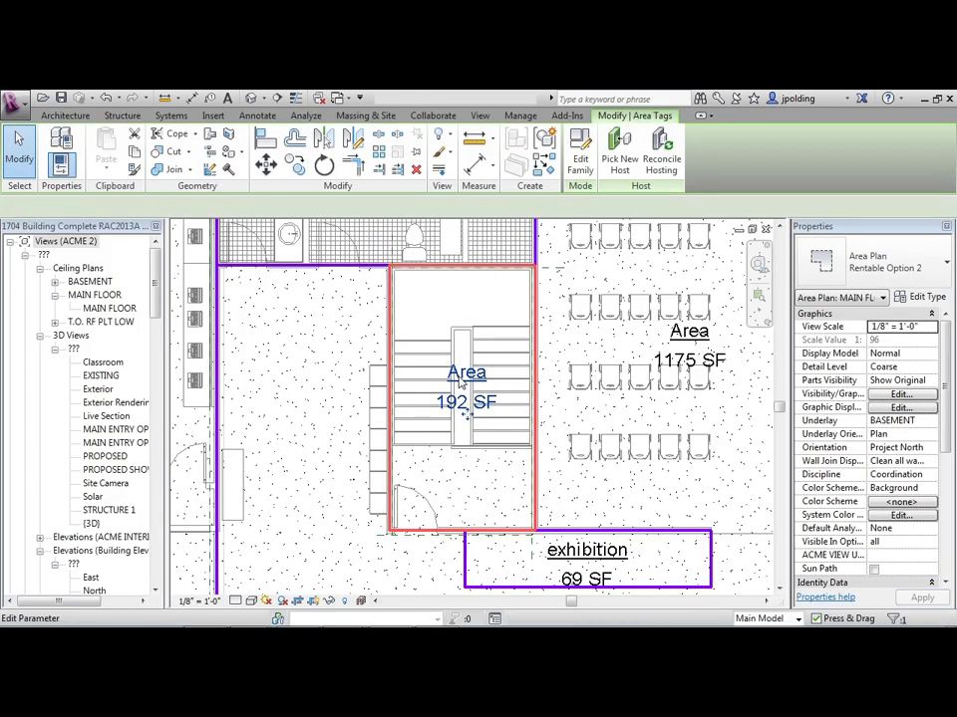
- Change the 192 SF stair area's tag label from Area to Circ
{"action": "double_click", "coordinate": [459, 375]}
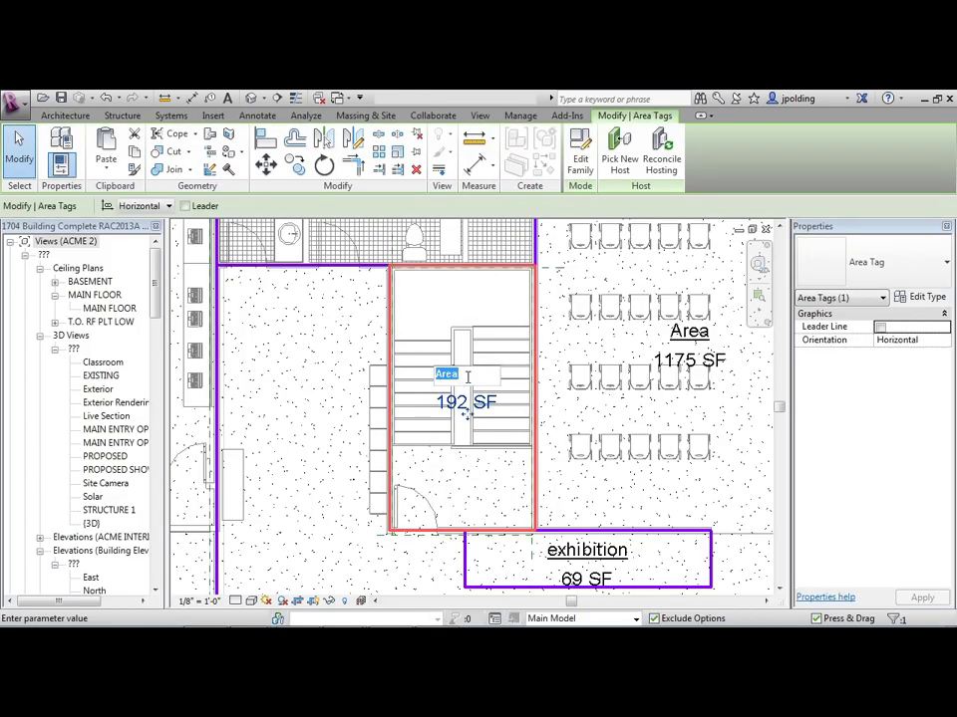
{"action": "left_click", "coordinate": [453, 296]}
{"action": "scroll", "coordinate": [453, 295], "scroll_direction": "down", "scroll_amount": 2}
{"action": "middle_click_drag", "start_coordinate": [453, 299], "coordinate": [495, 324]}
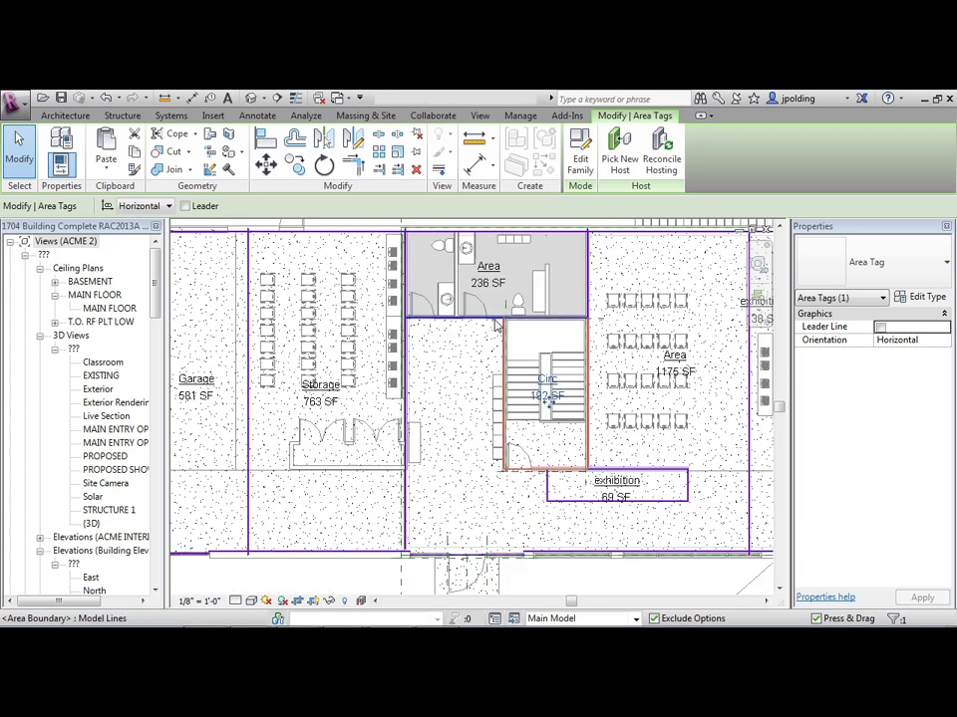
{"action": "scroll", "coordinate": [496, 323], "scroll_direction": "down", "scroll_amount": 1}
{"action": "middle_click_drag", "start_coordinate": [684, 495], "coordinate": [664, 482]}
{"action": "scroll", "coordinate": [663, 482], "scroll_direction": "up", "scroll_amount": 1}
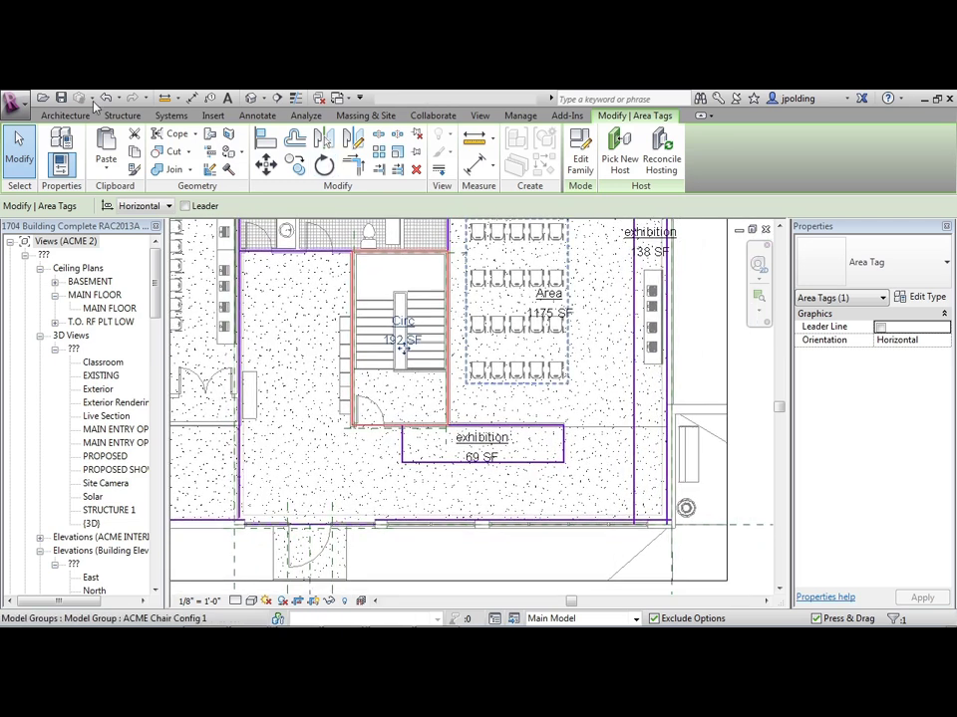
{"action": "left_click", "coordinate": [65, 115]}
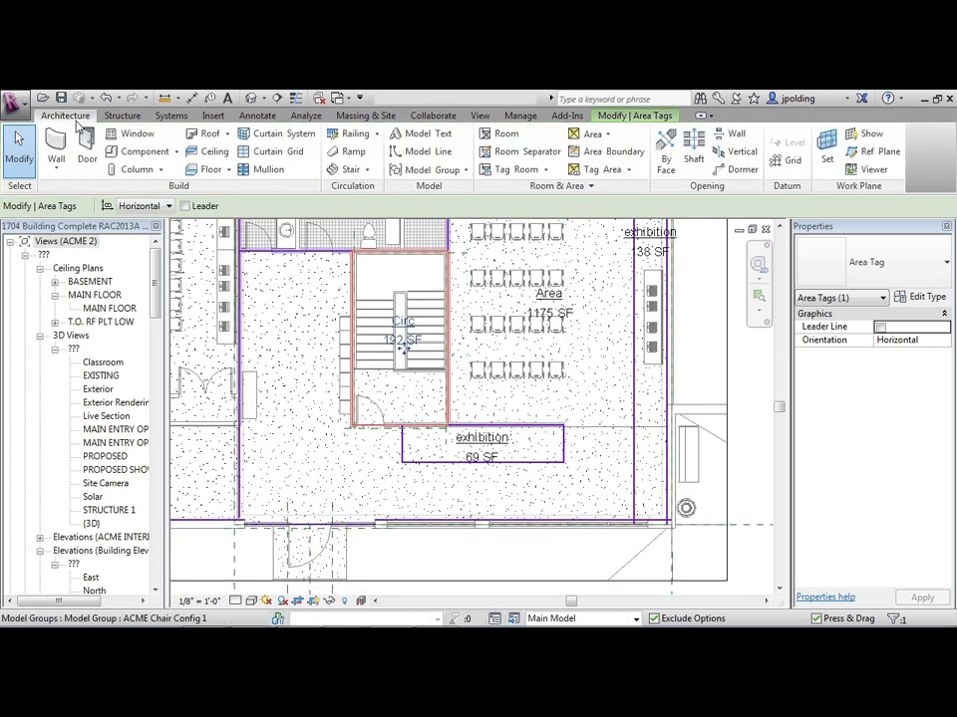
{"action": "left_click", "coordinate": [612, 152]}
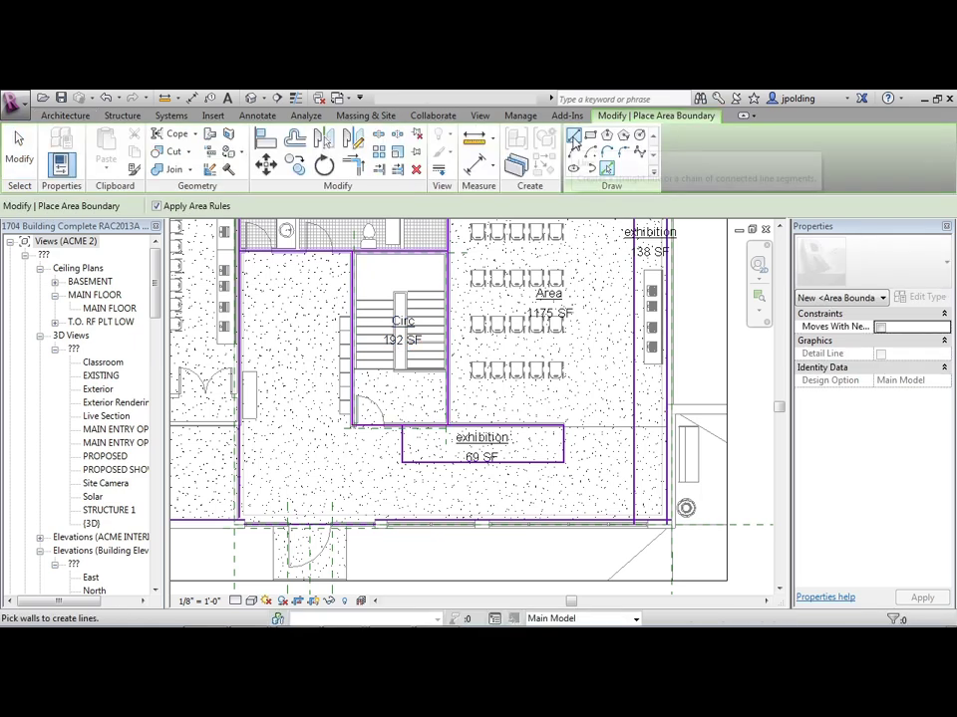
- Cancel a started boundary line and place a 593 SF area in the hall left of the stair
{"action": "left_click", "coordinate": [574, 137]}
{"action": "left_click", "coordinate": [563, 427]}
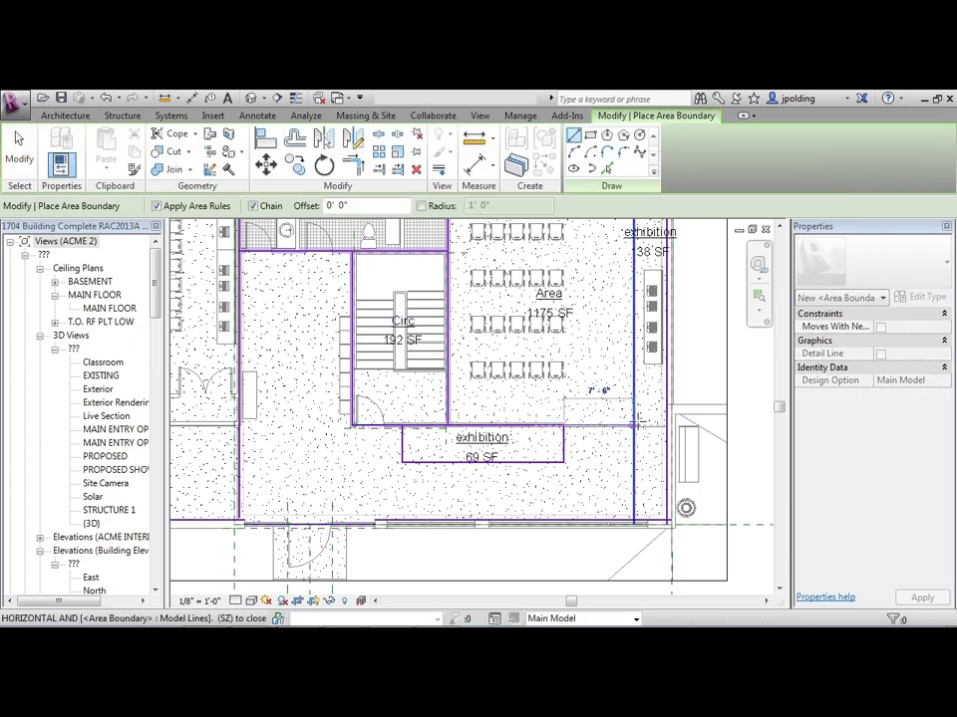
{"action": "scroll", "coordinate": [677, 424], "scroll_direction": "down", "scroll_amount": 2}
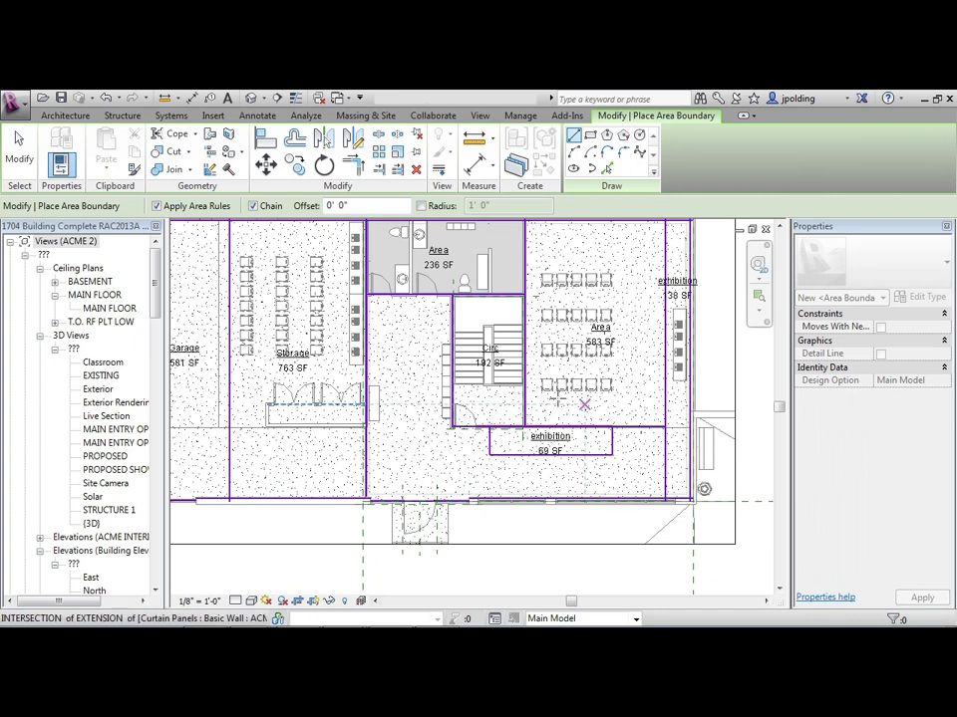
{"action": "key", "text": "Escape"}
{"action": "key", "text": "Escape"}
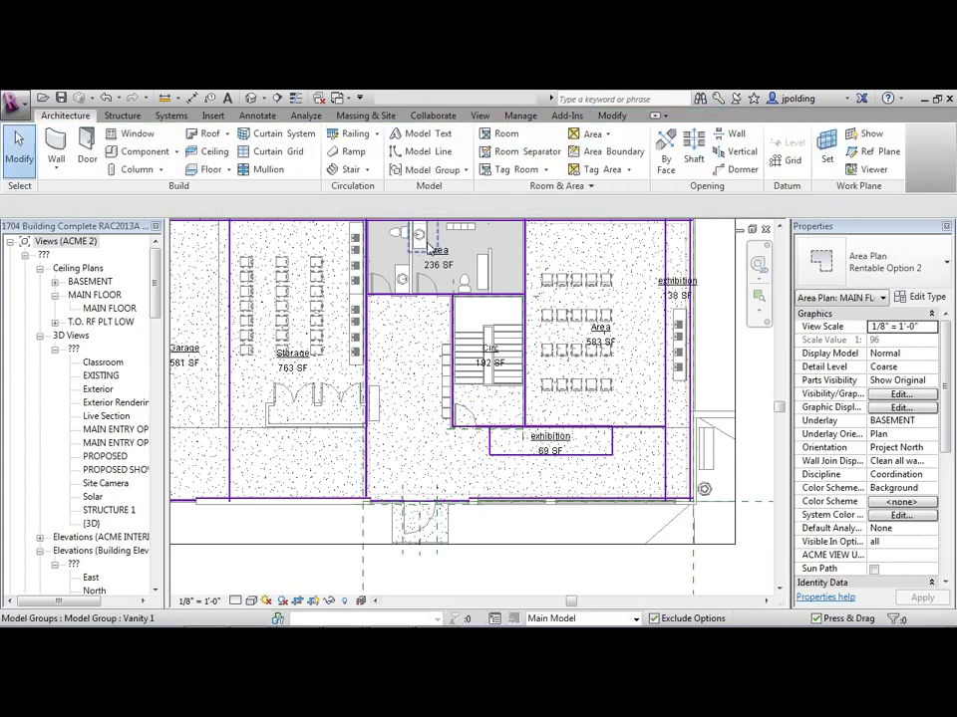
{"action": "left_click", "coordinate": [598, 133]}
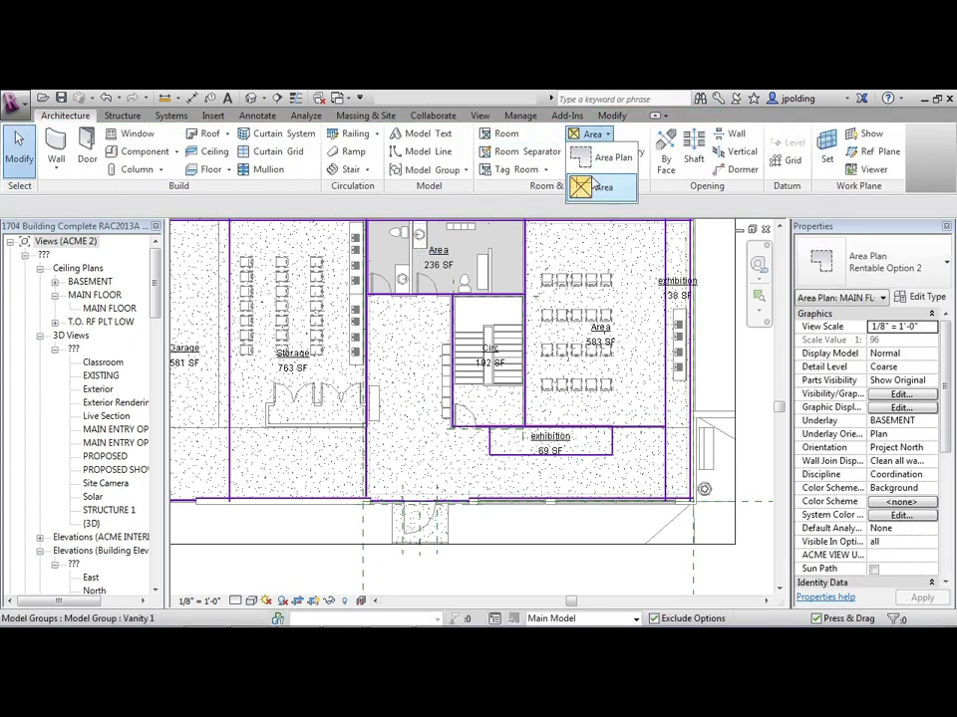
{"action": "left_click", "coordinate": [595, 186]}
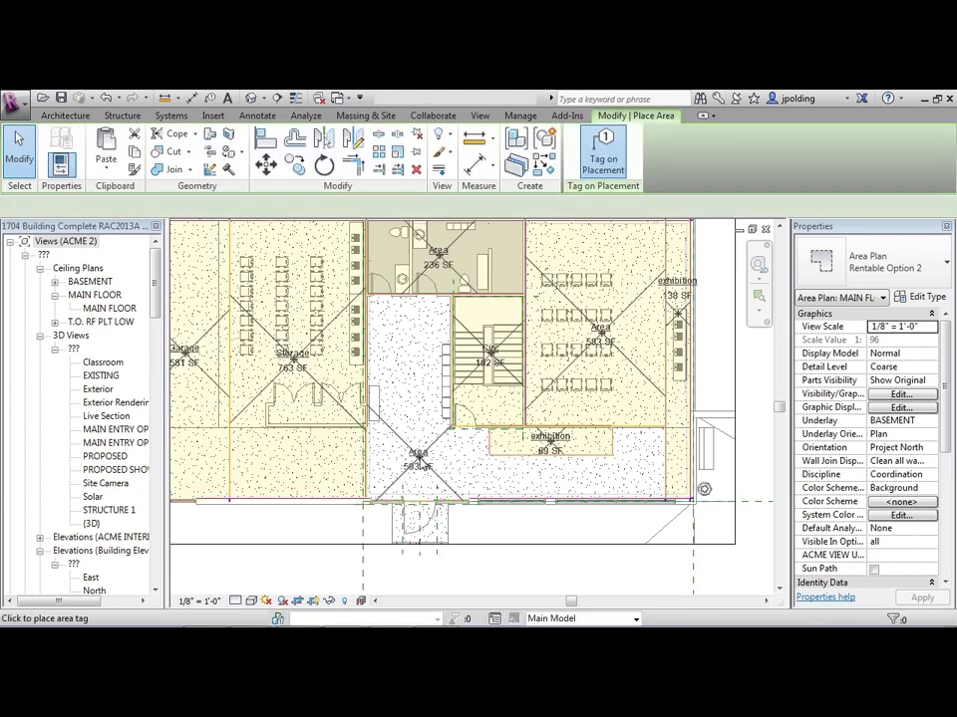
{"action": "left_click", "coordinate": [422, 469]}
{"action": "key", "text": "Escape"}
{"action": "scroll", "coordinate": [421, 468], "scroll_direction": "up", "scroll_amount": 3}
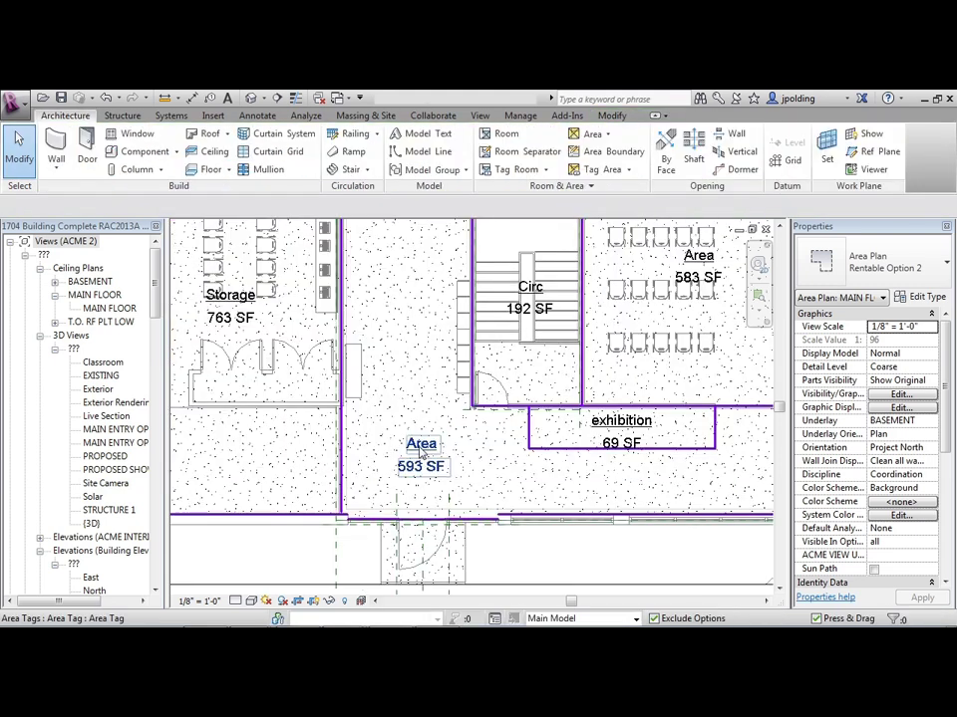
- Label the new 593 SF area's tag Circ
{"action": "left_click", "coordinate": [424, 450]}
{"action": "left_click", "coordinate": [422, 445]}
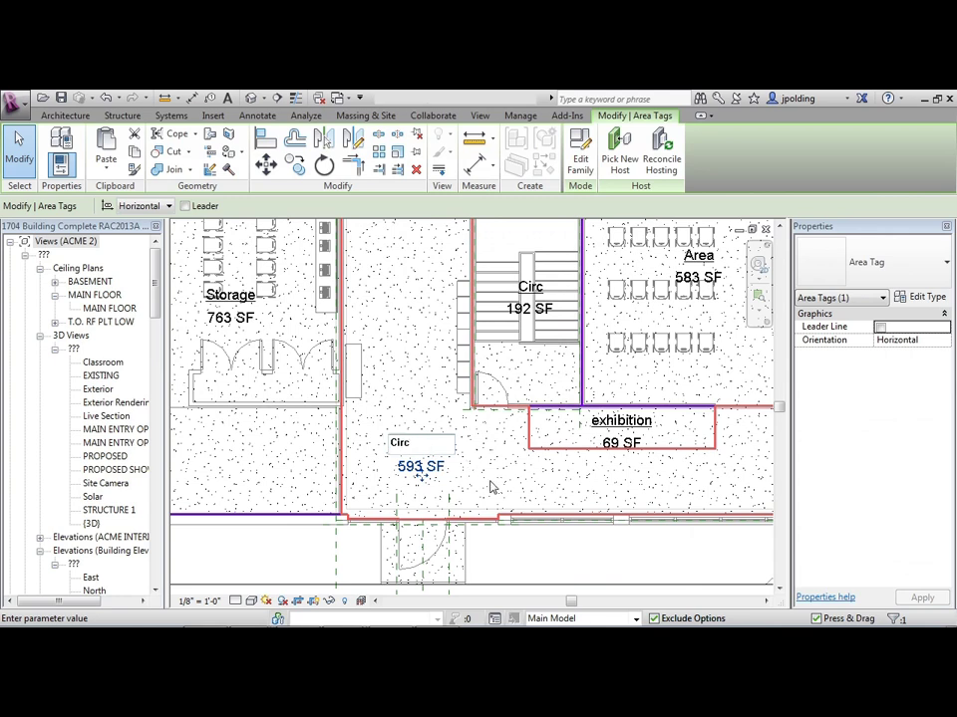
{"action": "key", "text": "Return"}
{"action": "scroll", "coordinate": [489, 487], "scroll_direction": "down", "scroll_amount": 5}
{"action": "key", "text": "Escape"}
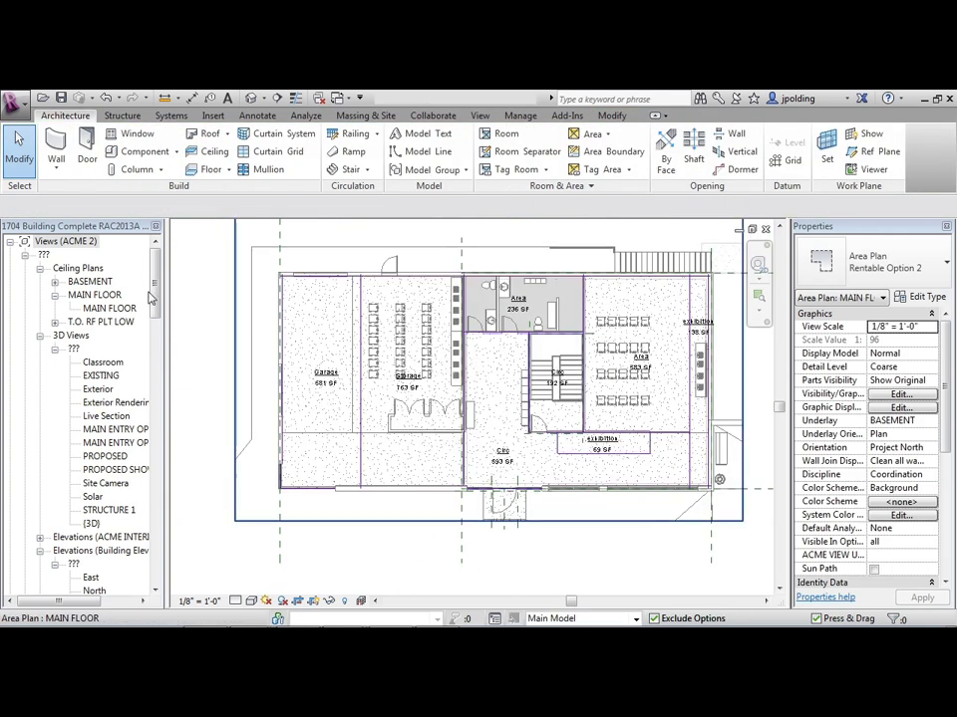
- Open the Rentable MAIN FLOOR area plan and fit the whole floor in view
{"action": "scroll", "coordinate": [148, 291], "scroll_direction": "down", "scroll_amount": 10}
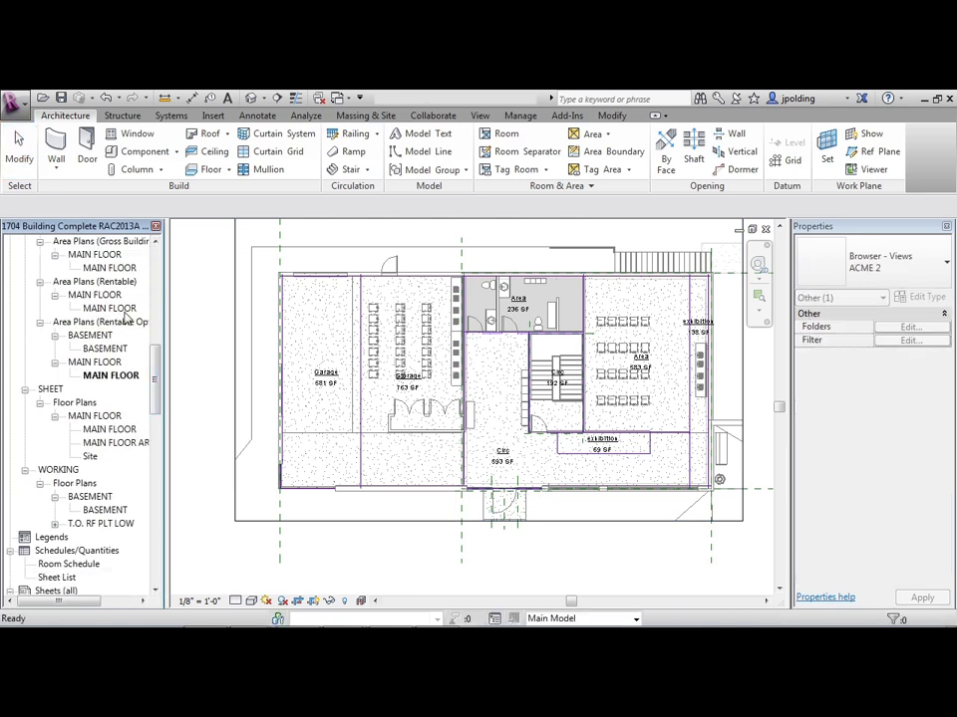
{"action": "double_click", "coordinate": [117, 310]}
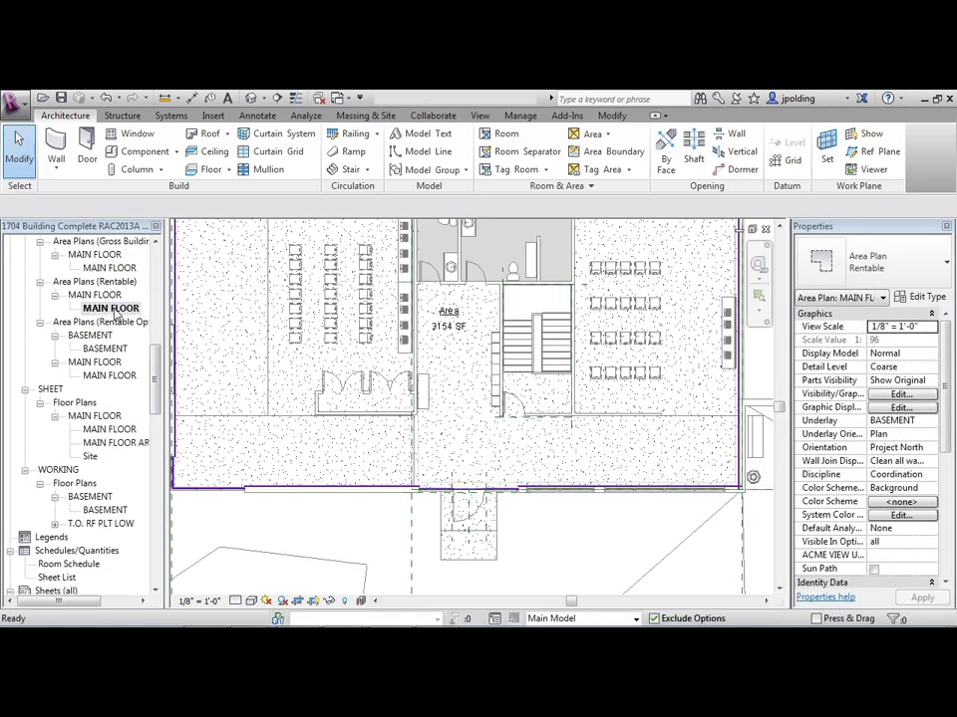
{"action": "middle_click_drag", "start_coordinate": [501, 487], "coordinate": [461, 544]}
{"action": "scroll", "coordinate": [478, 419], "scroll_direction": "down", "scroll_amount": 1}
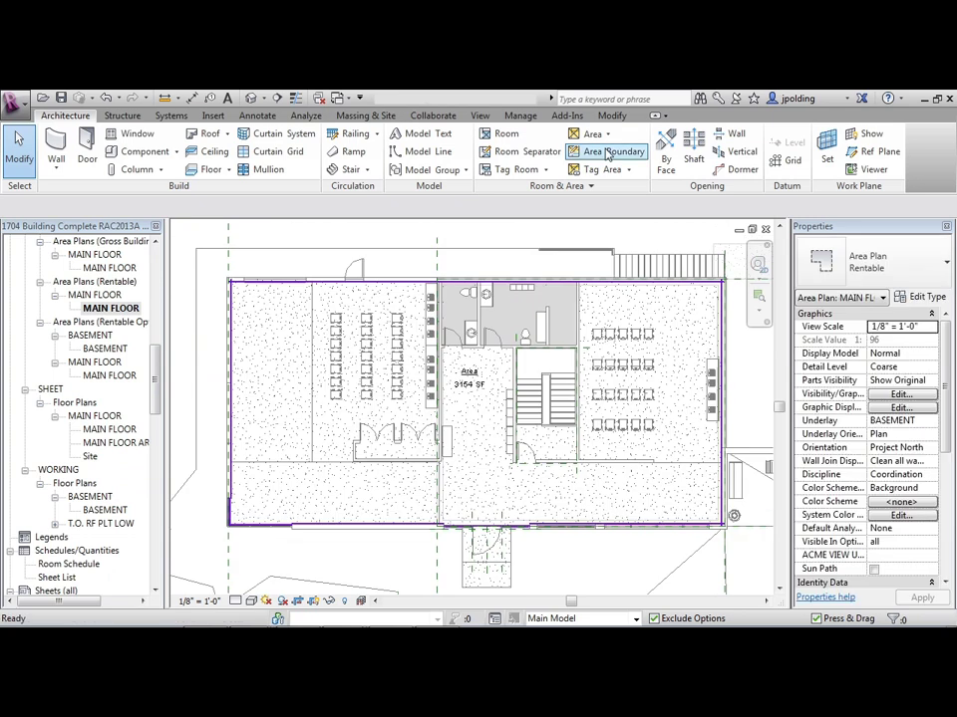
- Pick the vertical, restroom and left walls as area boundaries
{"action": "left_click", "coordinate": [607, 155]}
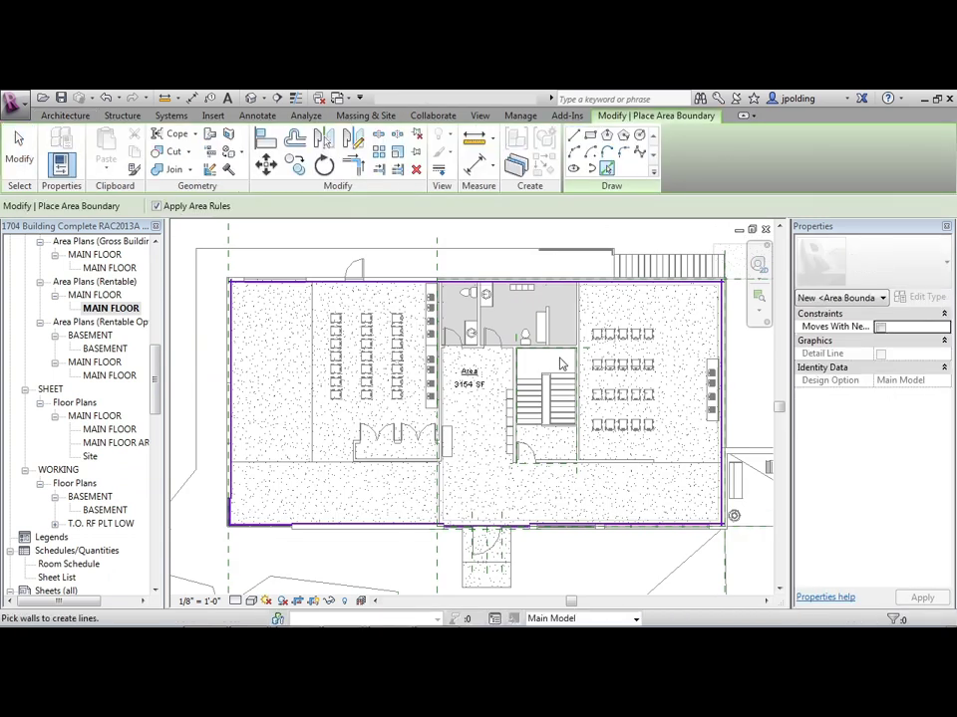
{"action": "scroll", "coordinate": [608, 494], "scroll_direction": "up", "scroll_amount": 2}
{"action": "left_click", "coordinate": [608, 494]}
{"action": "left_click", "coordinate": [588, 463]}
{"action": "left_click", "coordinate": [493, 417]}
{"action": "left_click", "coordinate": [506, 321]}
{"action": "left_click", "coordinate": [438, 303]}
{"action": "left_click", "coordinate": [380, 439]}
{"action": "scroll", "coordinate": [391, 474], "scroll_direction": "up", "scroll_amount": 3}
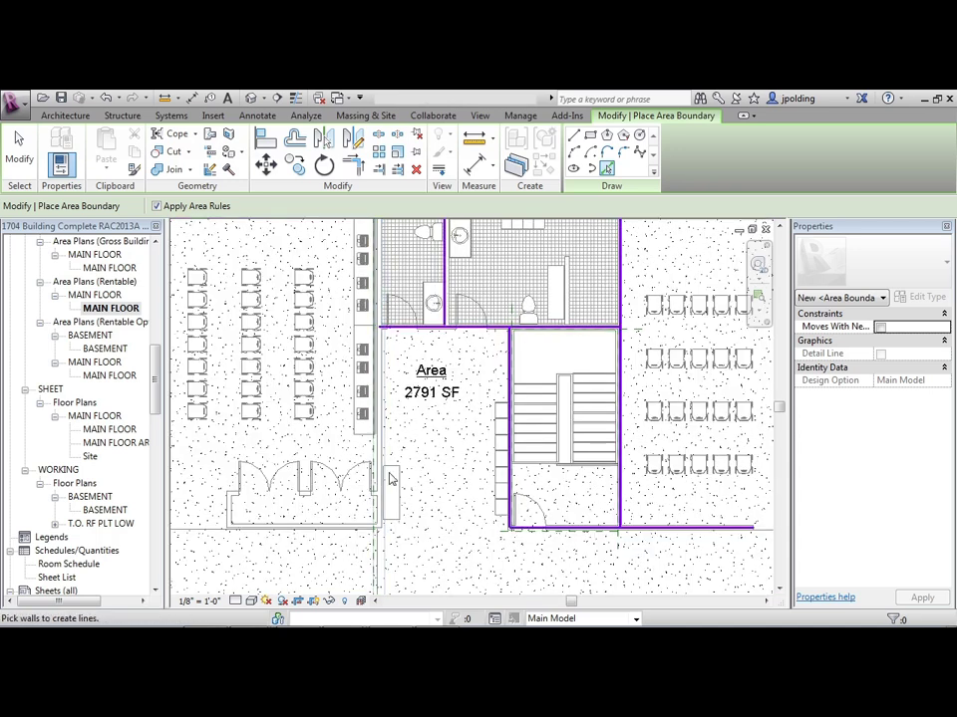
{"action": "left_click", "coordinate": [368, 535]}
- Add the storage closet's side and front walls as area boundaries
{"action": "middle_click_drag", "start_coordinate": [422, 525], "coordinate": [719, 472]}
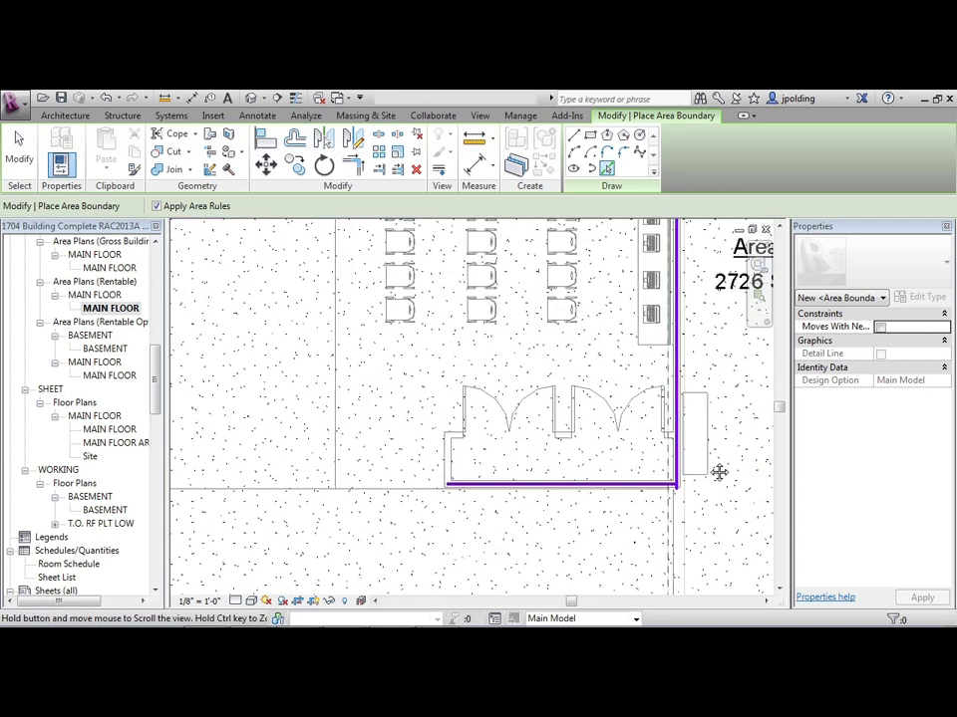
{"action": "left_click", "coordinate": [454, 470]}
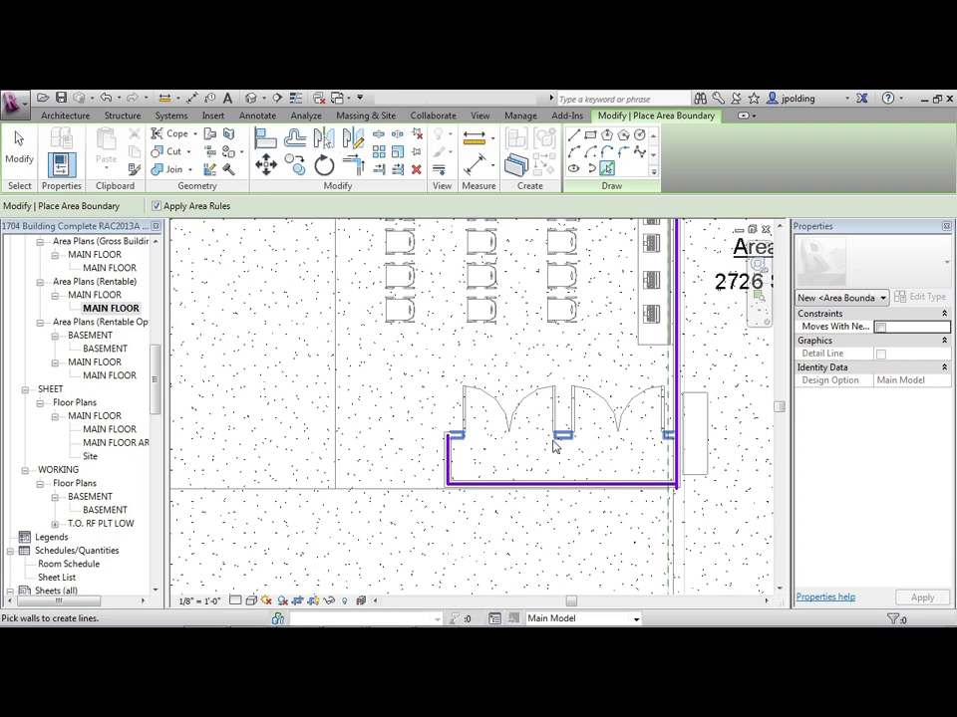
{"action": "left_click", "coordinate": [465, 493]}
{"action": "scroll", "coordinate": [465, 493], "scroll_direction": "down", "scroll_amount": 3}
{"action": "scroll", "coordinate": [487, 390], "scroll_direction": "up", "scroll_amount": 4}
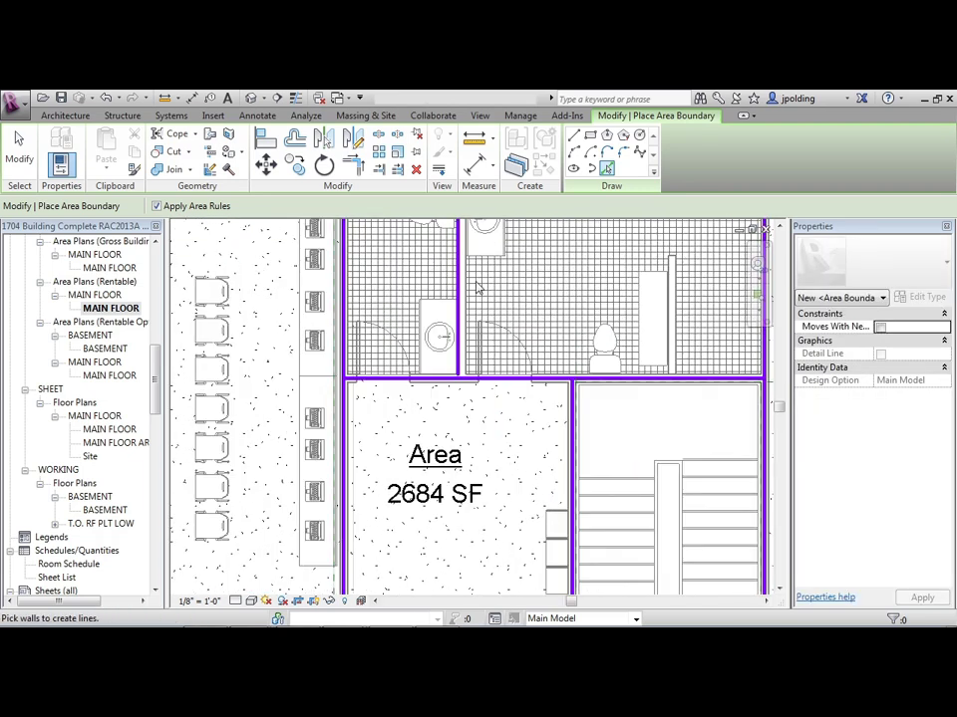
{"action": "key", "text": "Escape"}
{"action": "key", "text": "Escape"}
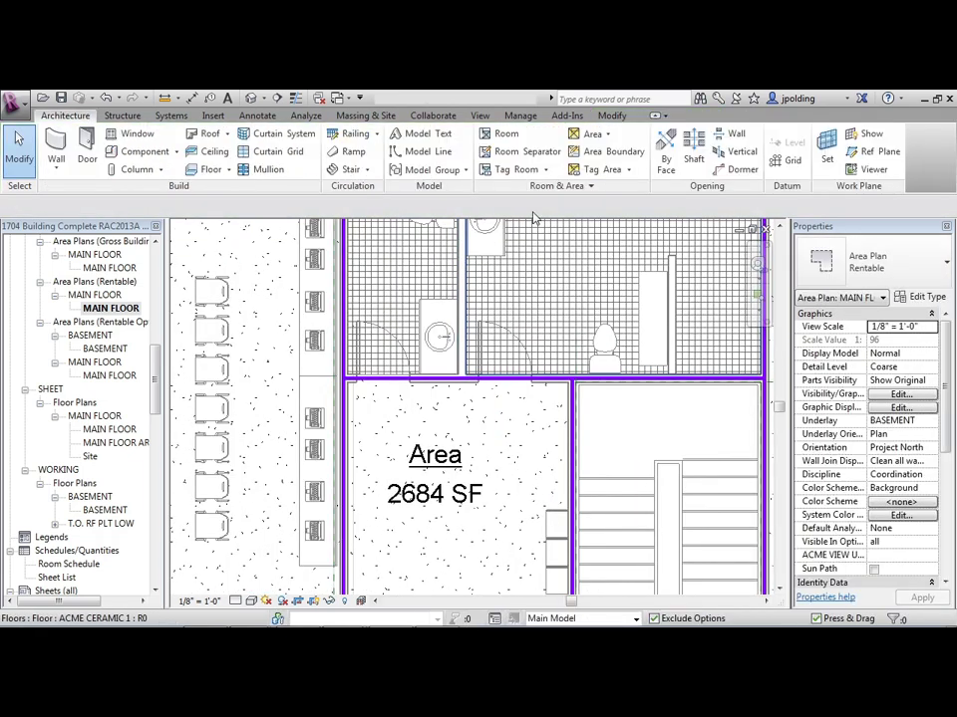
- Restart the area boundary tool and zoom around the plan to review the boundaries
{"action": "left_click", "coordinate": [595, 155]}
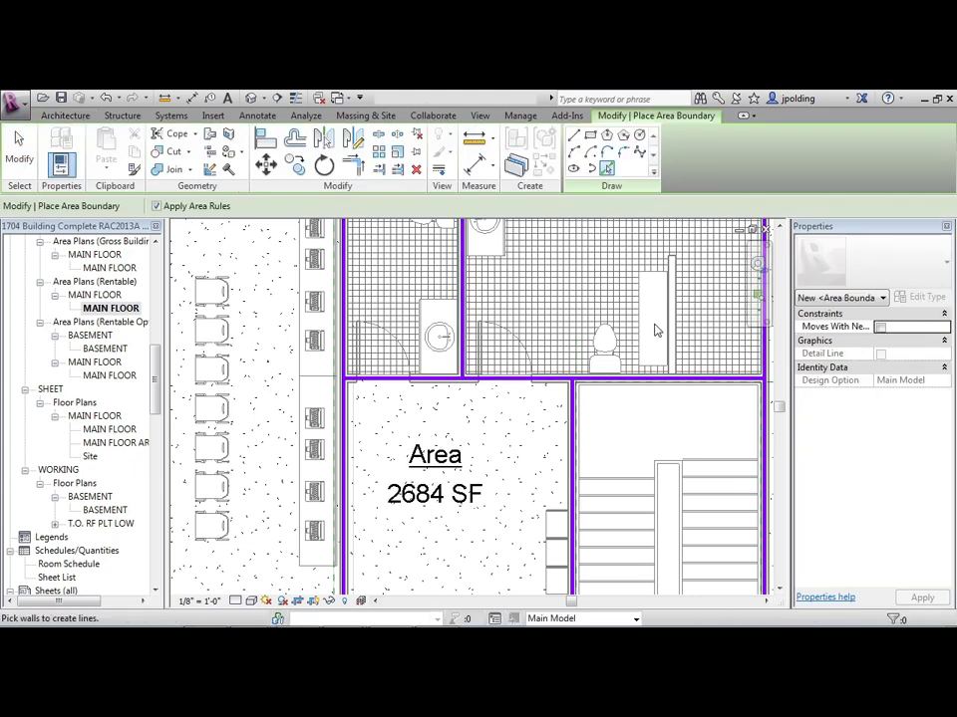
{"action": "scroll", "coordinate": [508, 363], "scroll_direction": "down", "scroll_amount": 4}
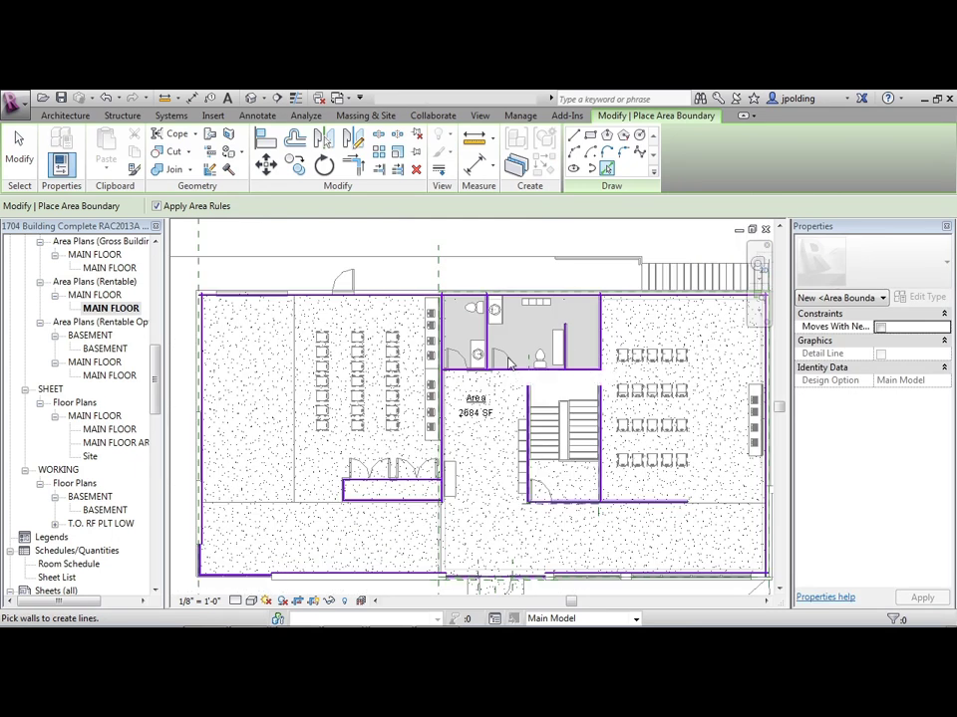
{"action": "scroll", "coordinate": [508, 363], "scroll_direction": "down", "scroll_amount": 1}
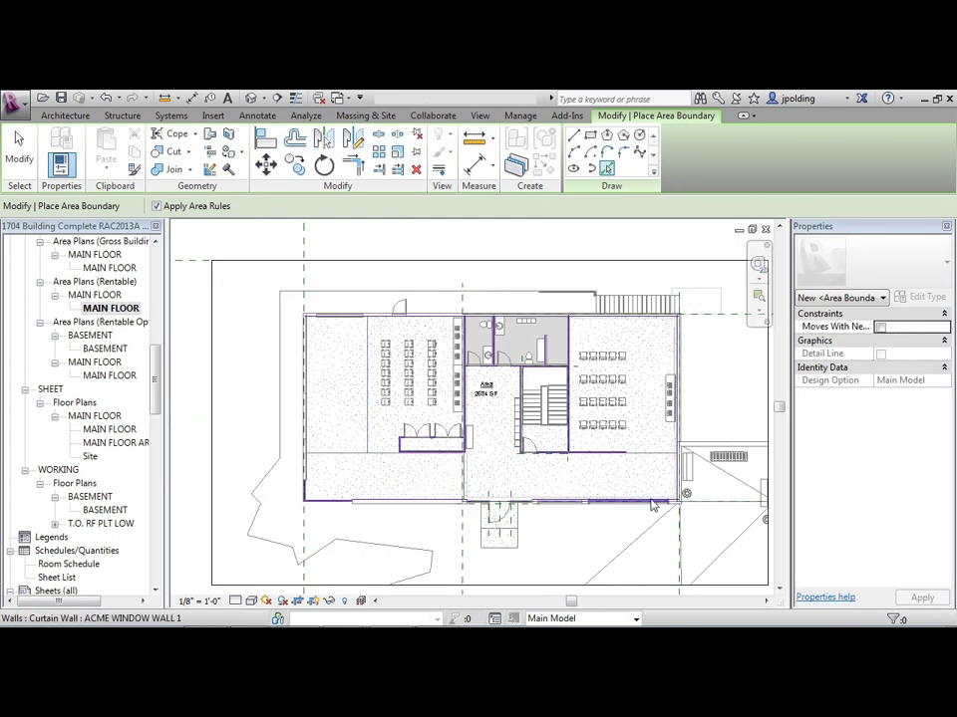
{"action": "scroll", "coordinate": [652, 505], "scroll_direction": "up", "scroll_amount": 3}
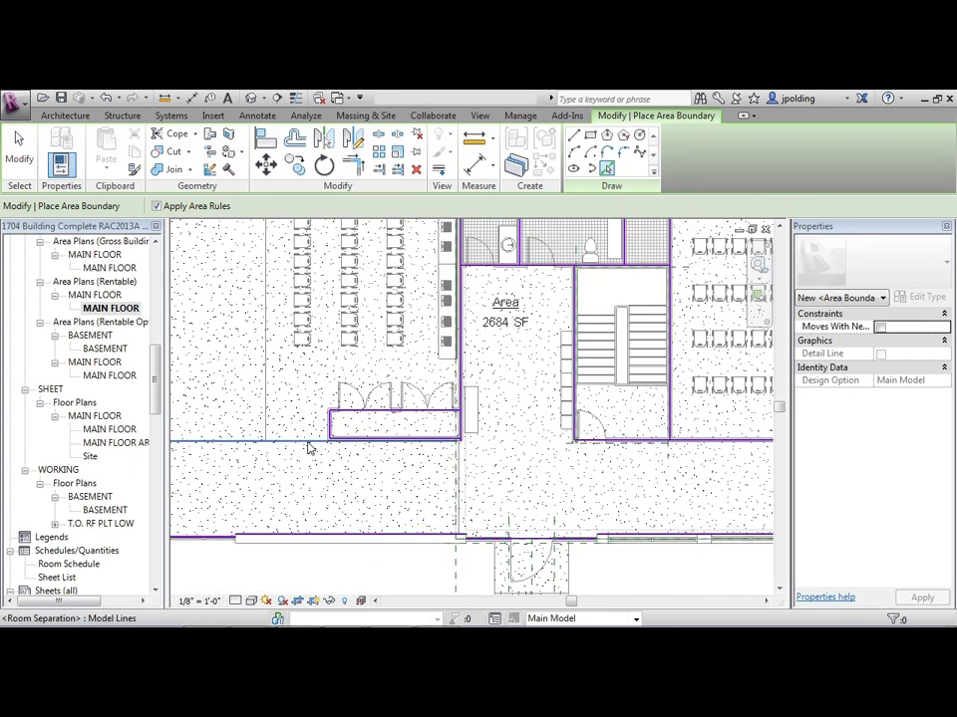
{"action": "scroll", "coordinate": [463, 460], "scroll_direction": "up", "scroll_amount": 2}
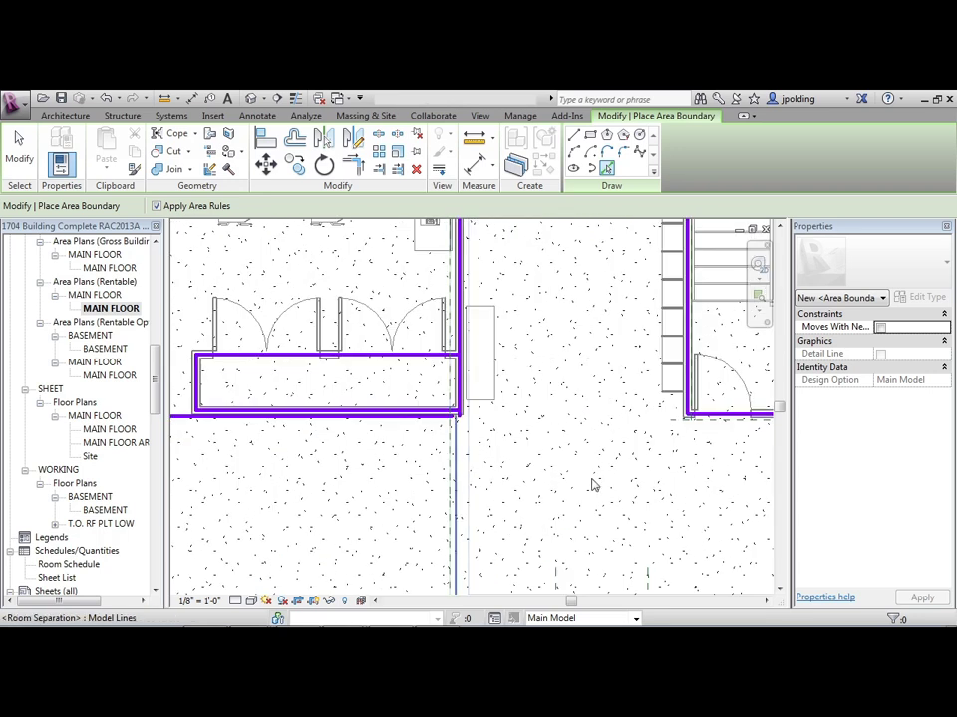
{"action": "scroll", "coordinate": [592, 485], "scroll_direction": "down", "scroll_amount": 3}
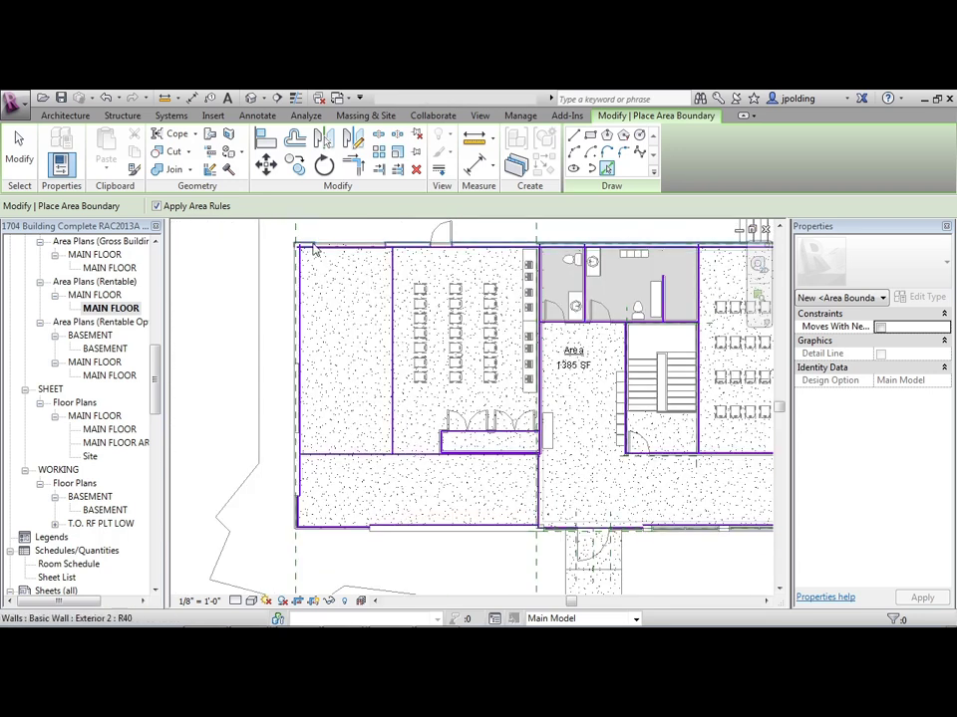
{"action": "scroll", "coordinate": [212, 414], "scroll_direction": "down", "scroll_amount": 1}
{"action": "scroll", "coordinate": [383, 388], "scroll_direction": "down", "scroll_amount": 1}
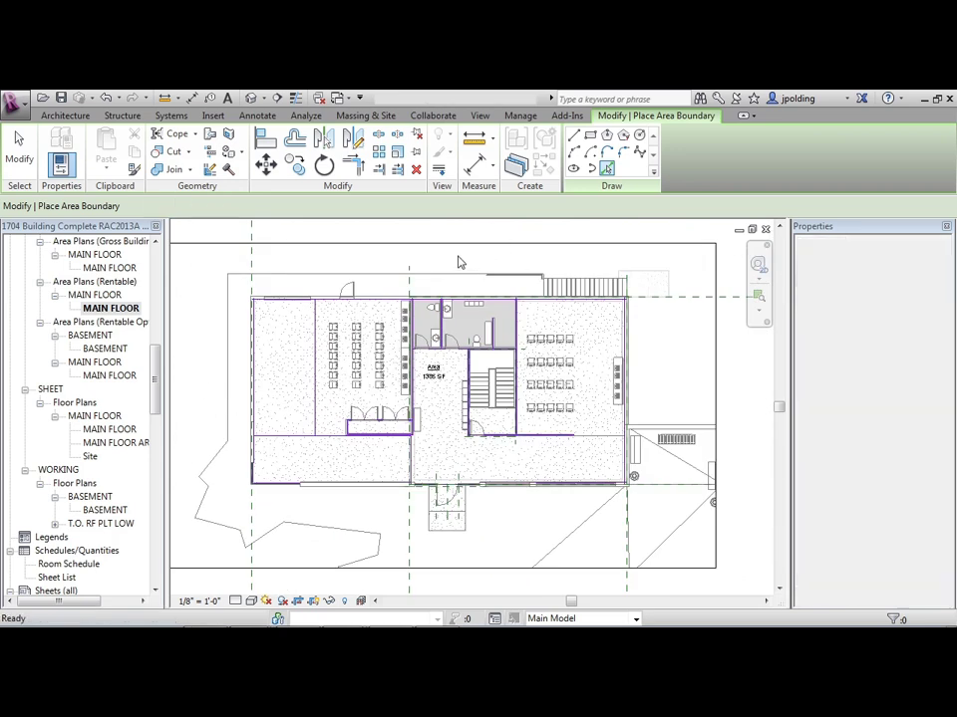
- Place a tagged 780 SF area in the central room
{"action": "key", "text": "Escape"}
{"action": "key", "text": "Escape"}
{"action": "left_click", "coordinate": [600, 135]}
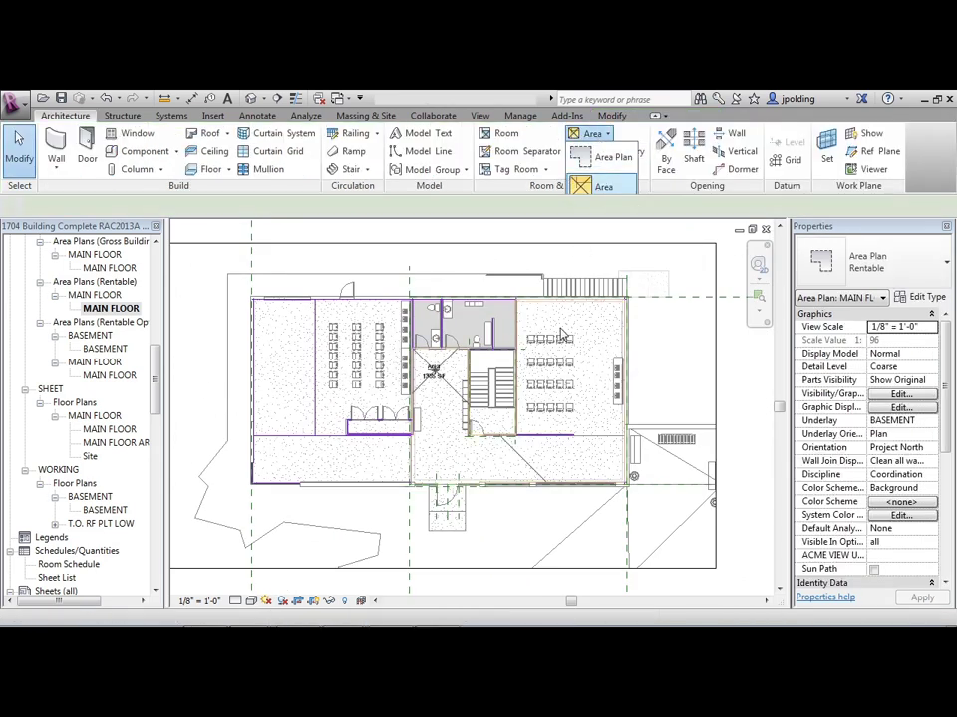
{"action": "left_click", "coordinate": [601, 190]}
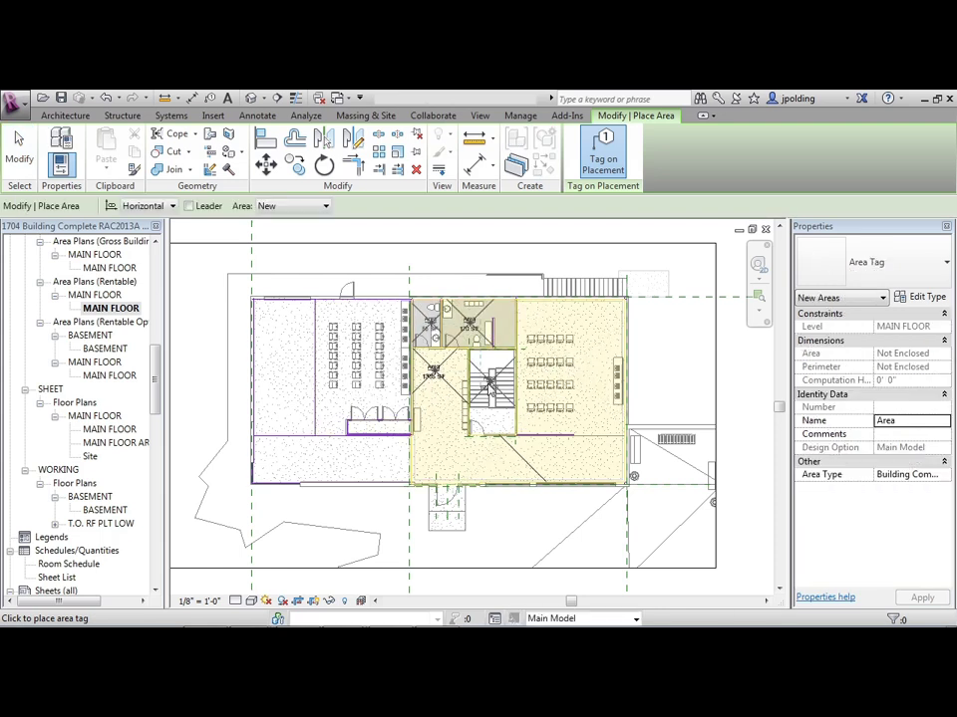
{"action": "left_click", "coordinate": [354, 383]}
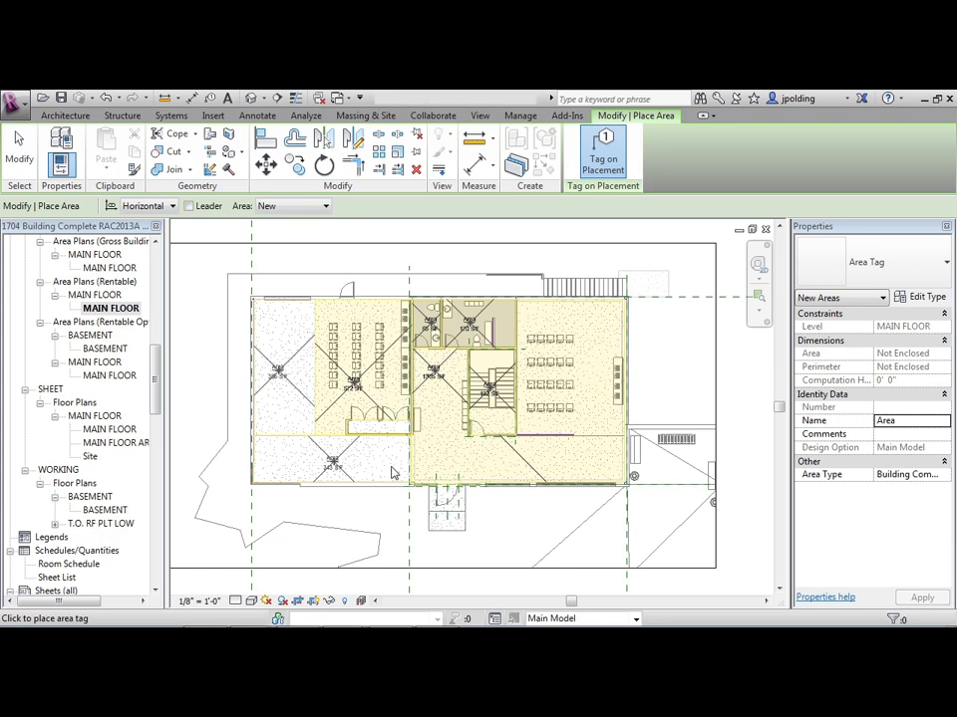
{"action": "scroll", "coordinate": [586, 441], "scroll_direction": "up", "scroll_amount": 3}
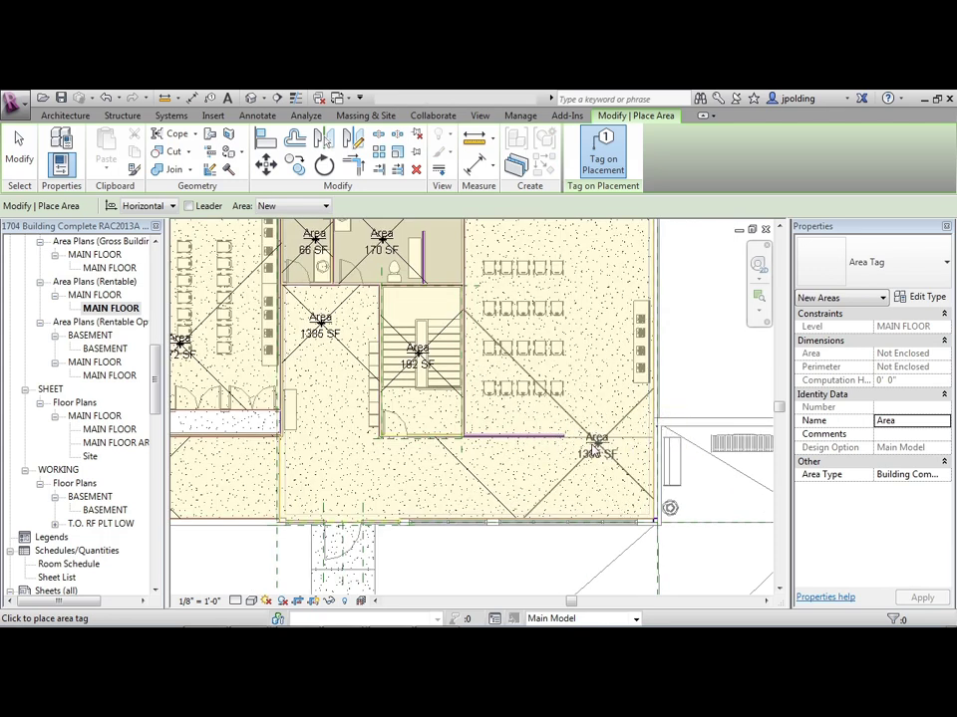
{"action": "key", "text": "Escape"}
{"action": "key", "text": "Escape"}
- Stretch the boundary line under the right room out to the right exterior wall
{"action": "left_click", "coordinate": [556, 437]}
{"action": "left_click_drag", "start_coordinate": [562, 436], "coordinate": [653, 437]}
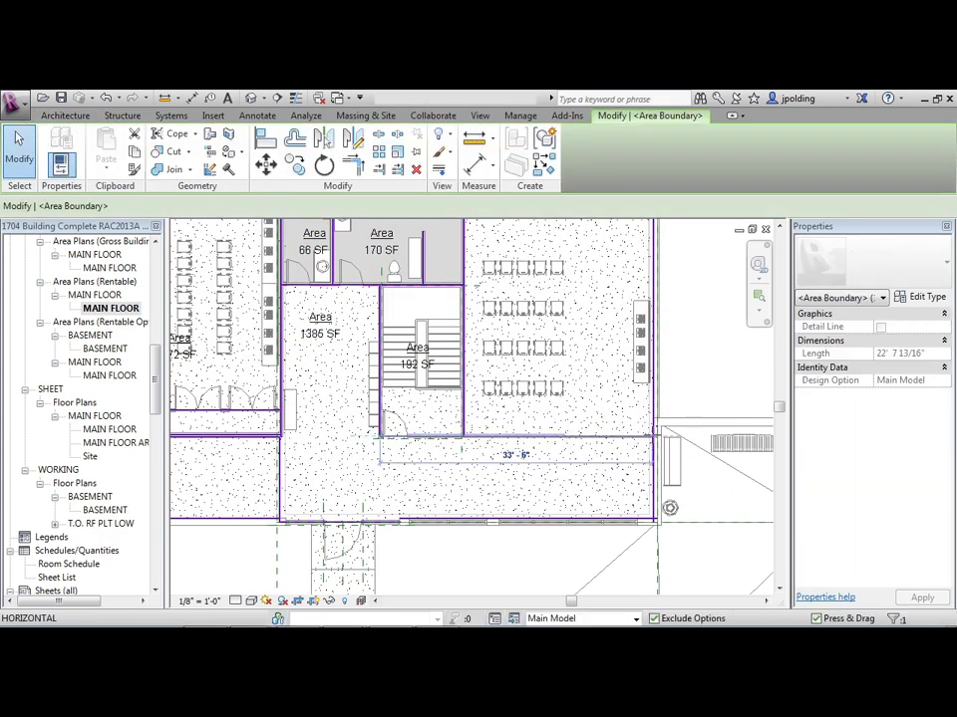
{"action": "key", "text": "Escape"}
{"action": "scroll", "coordinate": [568, 466], "scroll_direction": "down", "scroll_amount": 2}
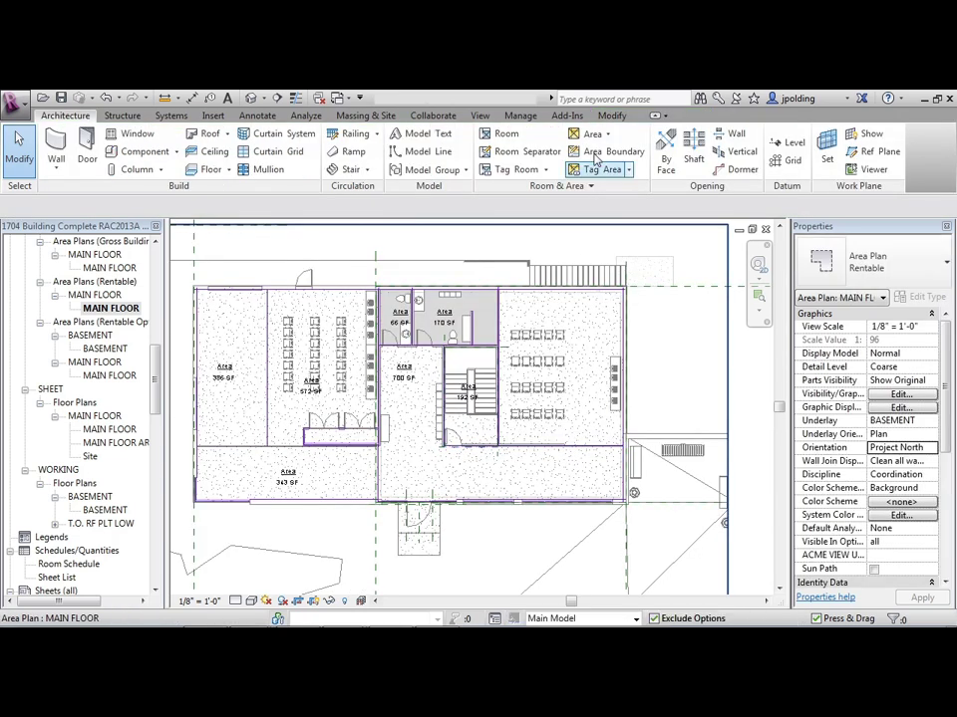
- Place a tagged 685 SF area in the right room
{"action": "left_click", "coordinate": [594, 134]}
{"action": "left_click", "coordinate": [598, 187]}
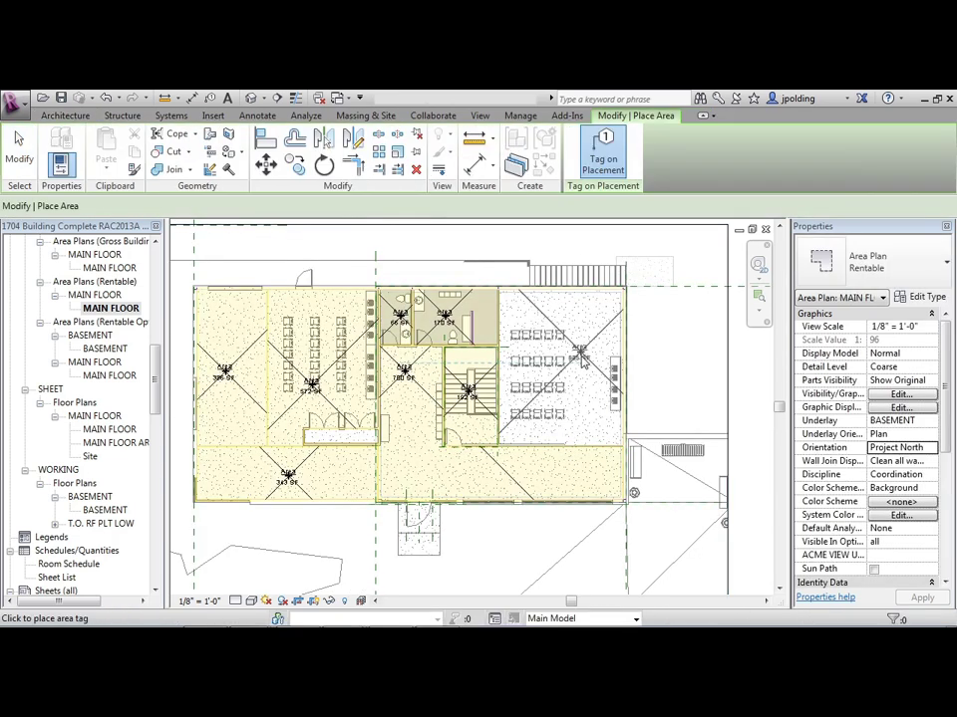
{"action": "left_click", "coordinate": [578, 353]}
{"action": "key", "text": "Escape"}
{"action": "key", "text": "Escape"}
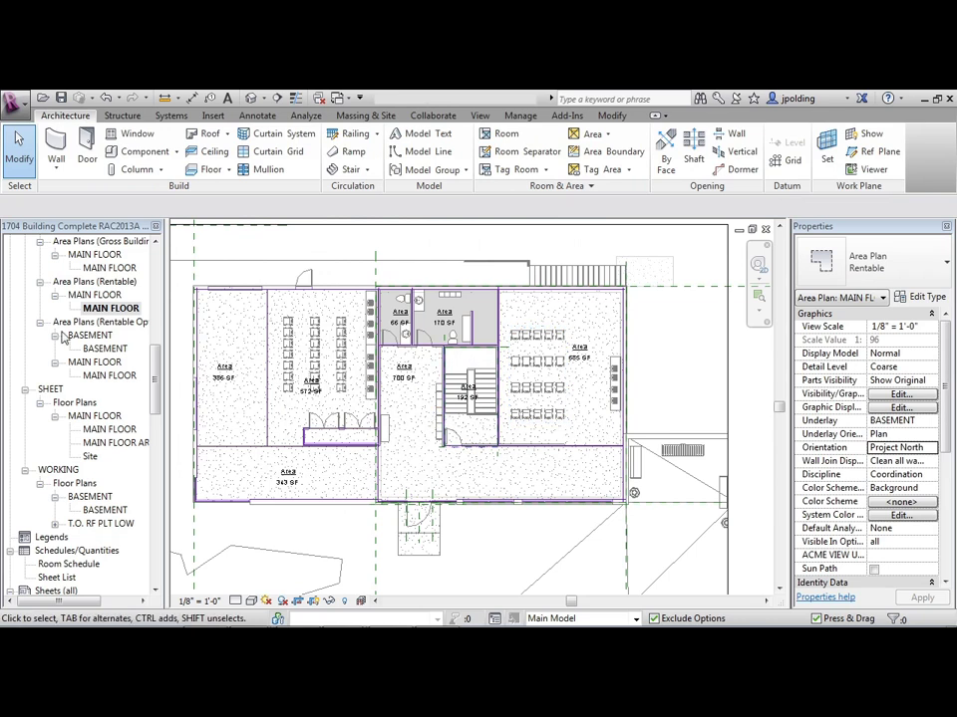
- Open the Gross Building MAIN FLOOR area plan and inspect it
{"action": "double_click", "coordinate": [102, 267]}
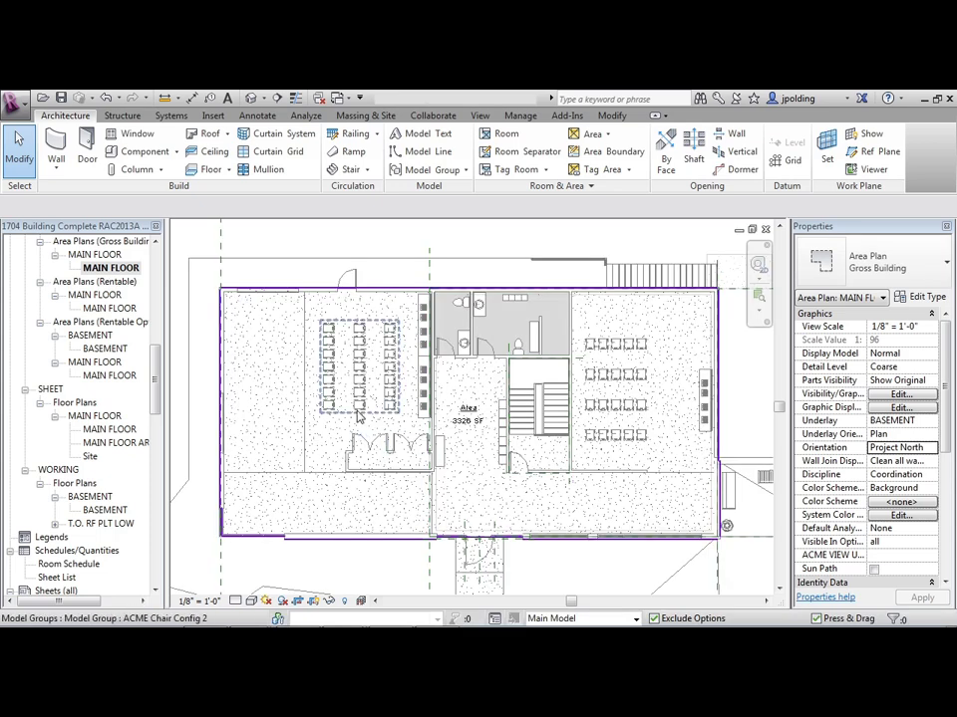
{"action": "scroll", "coordinate": [359, 398], "scroll_direction": "down", "scroll_amount": 1}
{"action": "scroll", "coordinate": [683, 528], "scroll_direction": "down", "scroll_amount": 2}
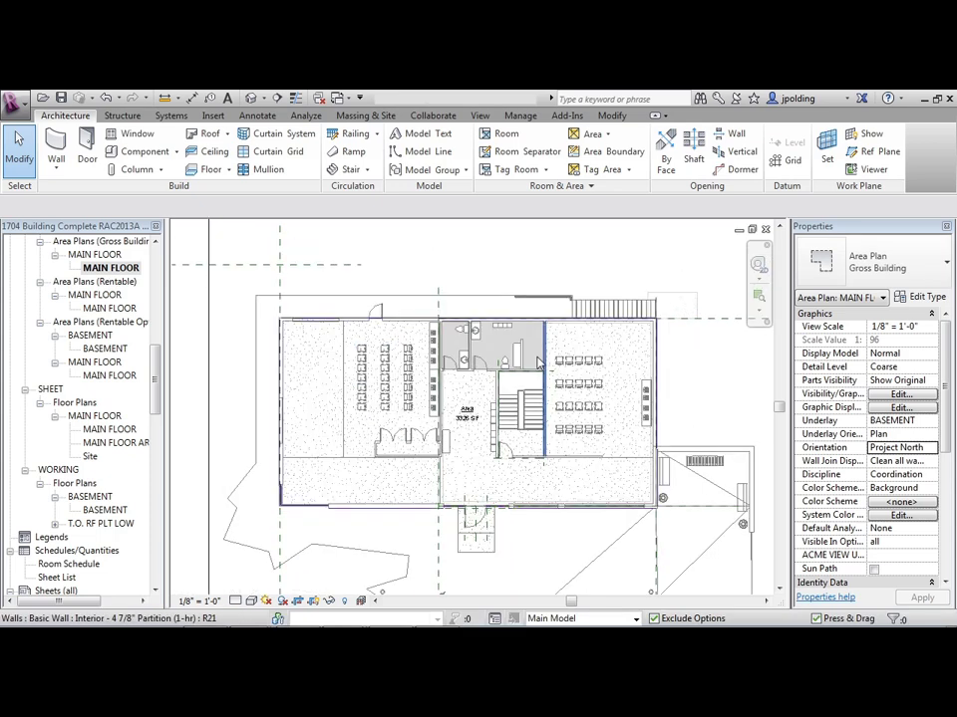
{"action": "mouse_move", "coordinate": [677, 388]}
{"action": "middle_mouse_down"}
{"action": "mouse_move", "coordinate": [679, 400]}
{"action": "mouse_move", "coordinate": [663, 396]}
{"action": "middle_mouse_up"}
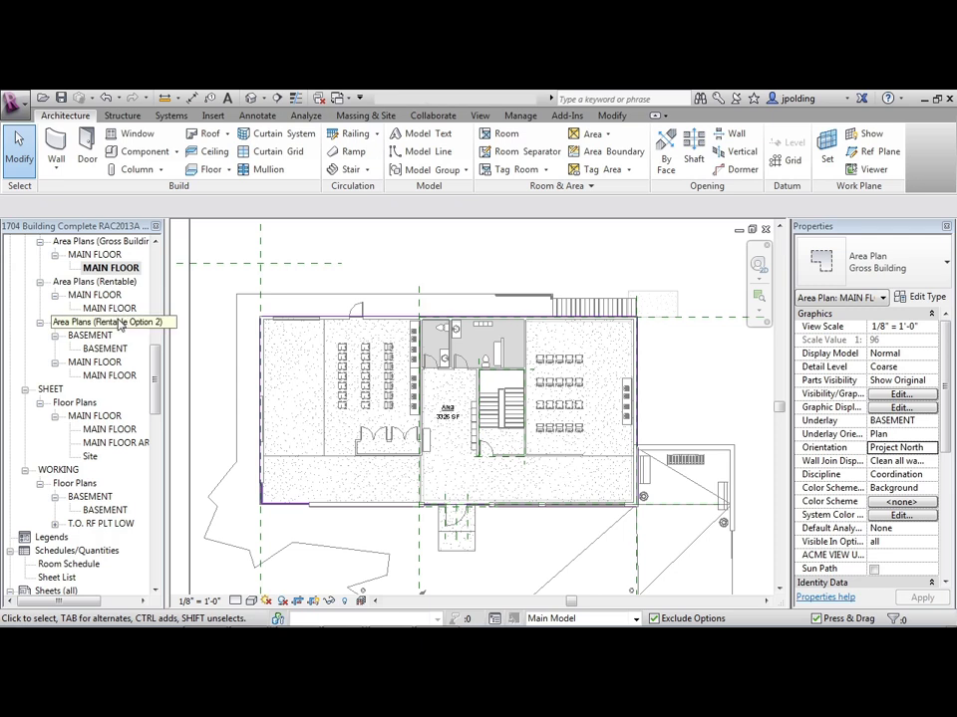
- Switch to the Rentable Option 2 MAIN FLOOR plan, then close the project
{"action": "double_click", "coordinate": [110, 375]}
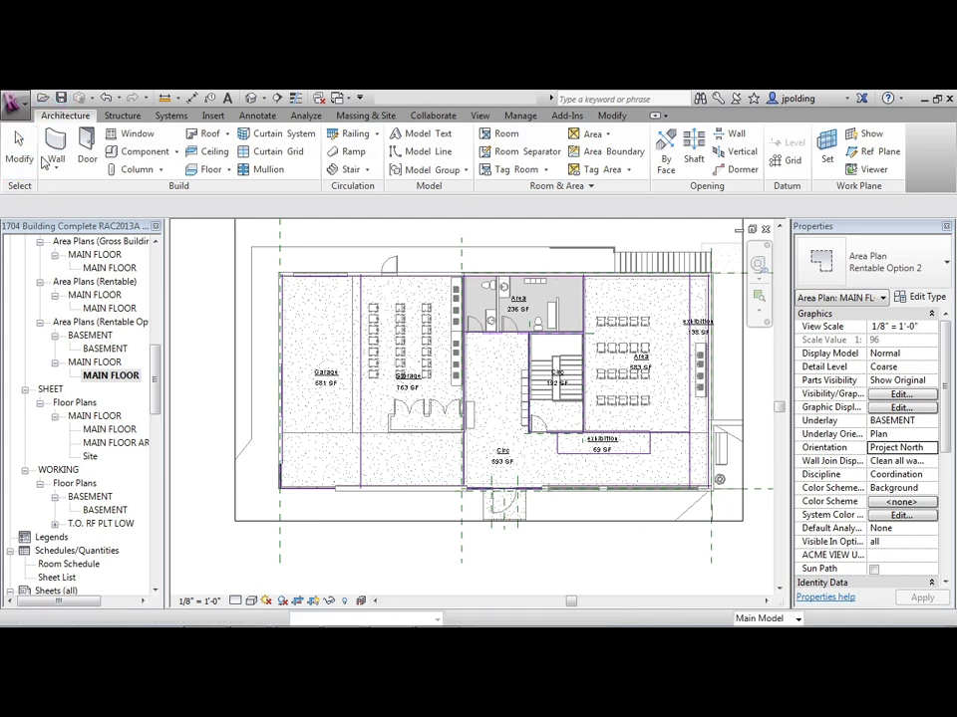
{"action": "left_click", "coordinate": [16, 102]}
{"action": "left_click", "coordinate": [46, 515]}
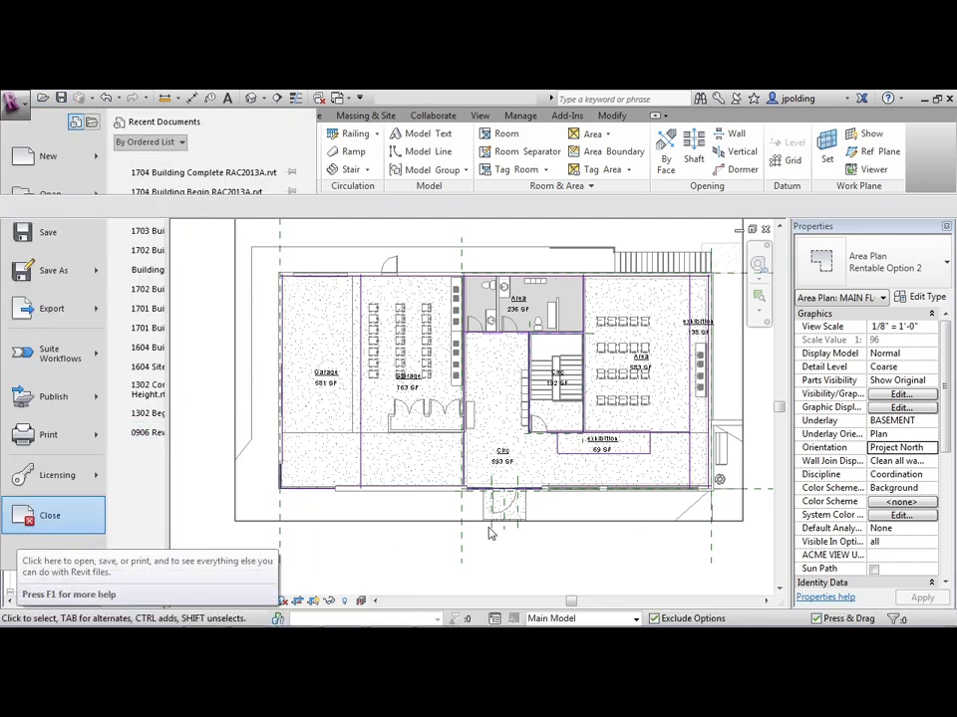